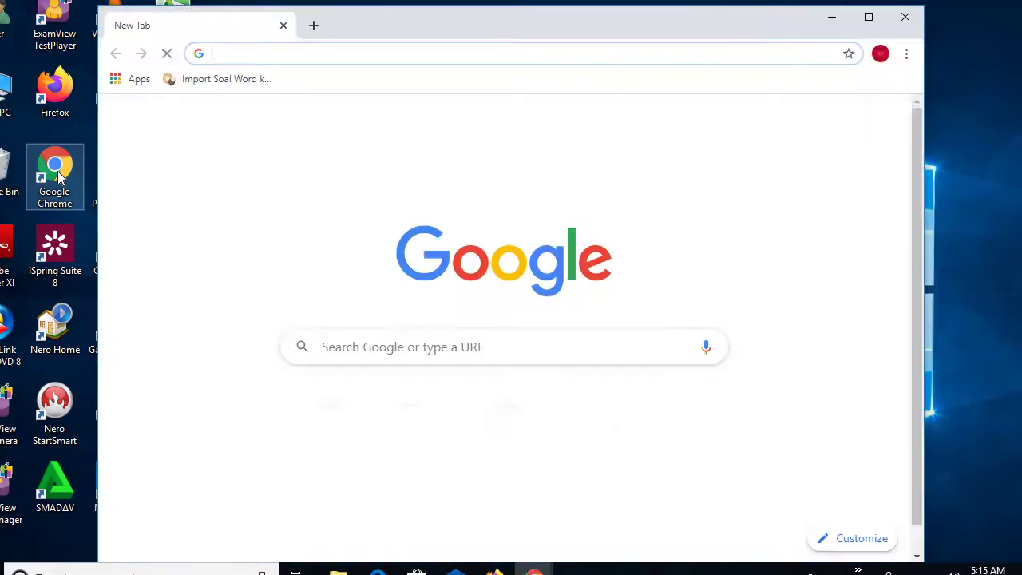
- Maximize Chrome and open smp.sigum.binjaikota.go.id from the SIGUM Dinas shortcut tile
left_click(868, 16)
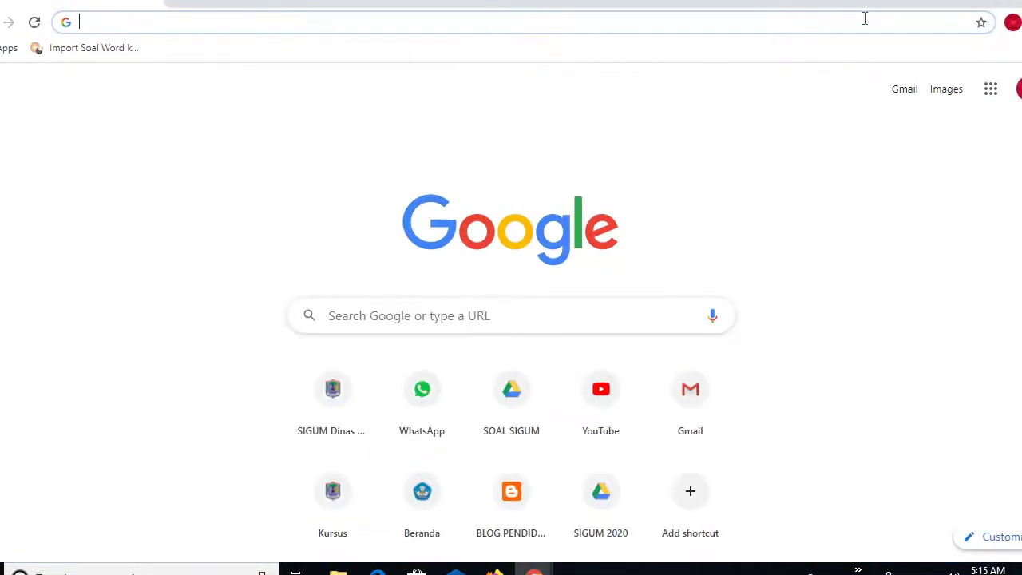
left_click(333, 405)
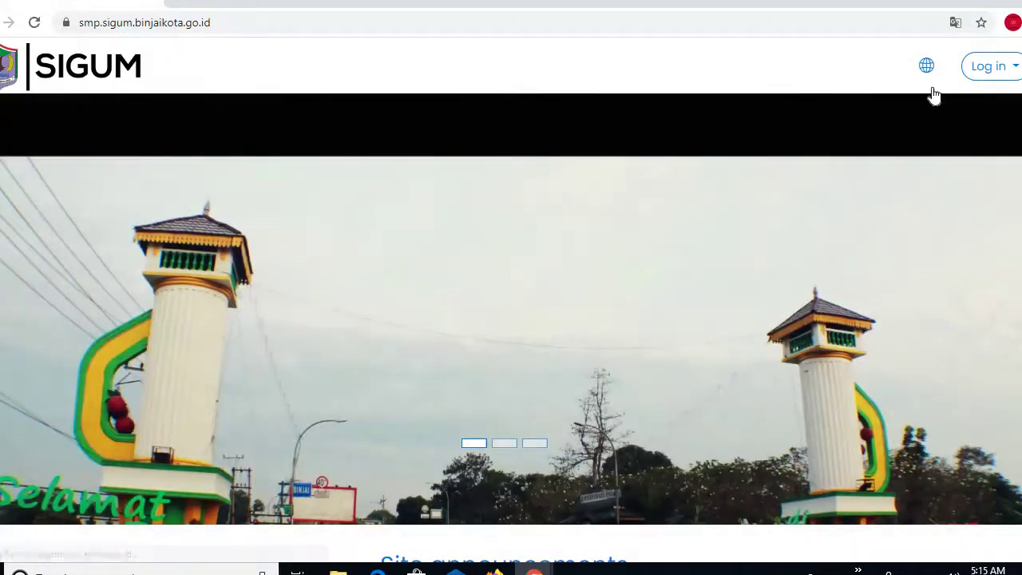
- Submit the login form with the first saved teacher username and the account password
left_click(984, 69)
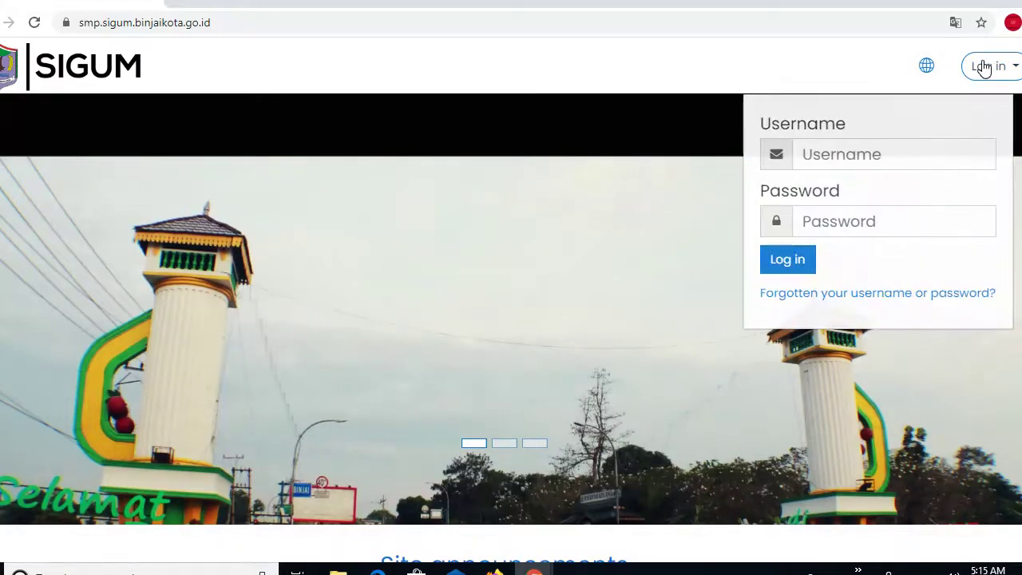
left_click(809, 159)
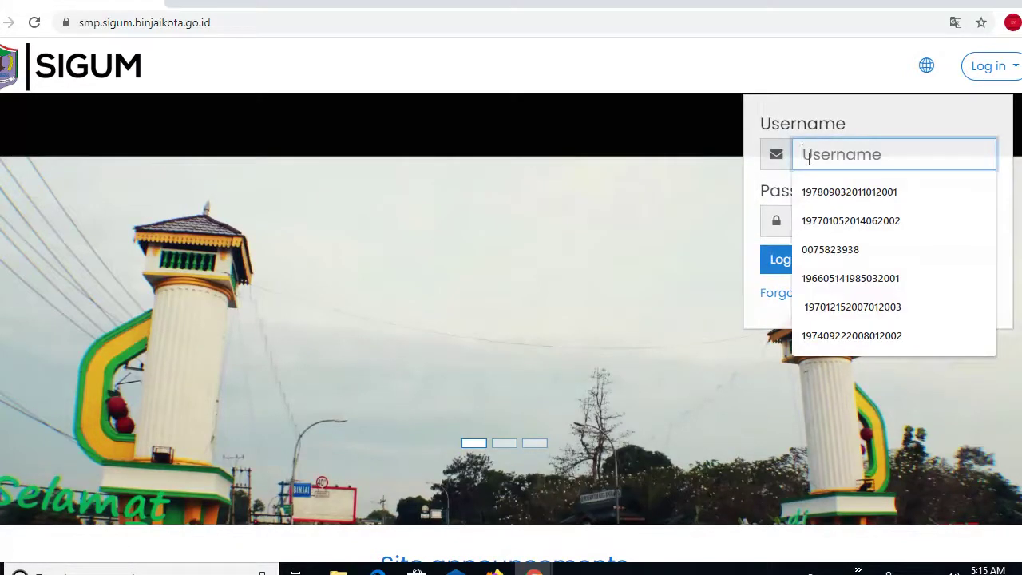
left_click(809, 191)
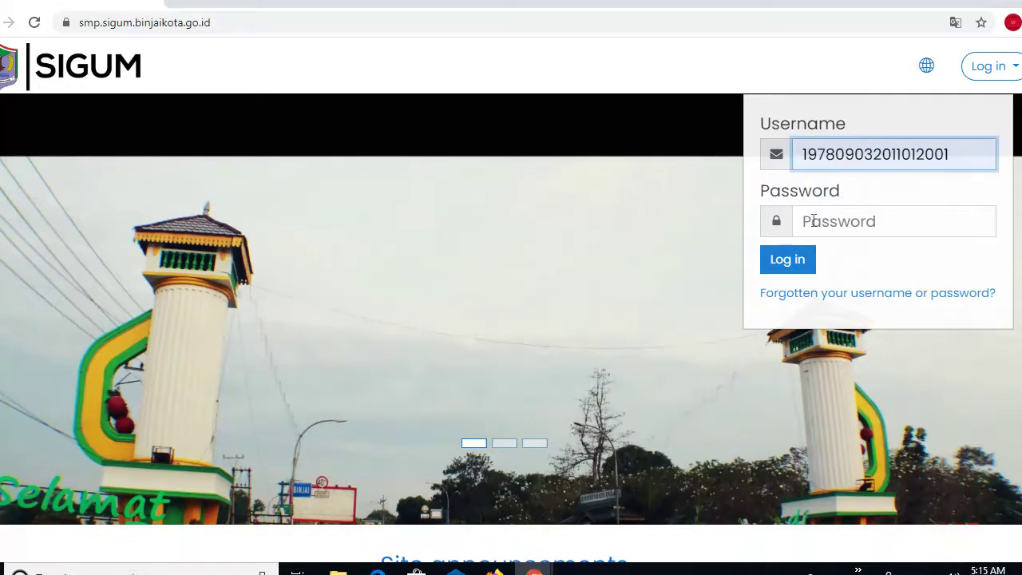
left_click(816, 221)
type("•")
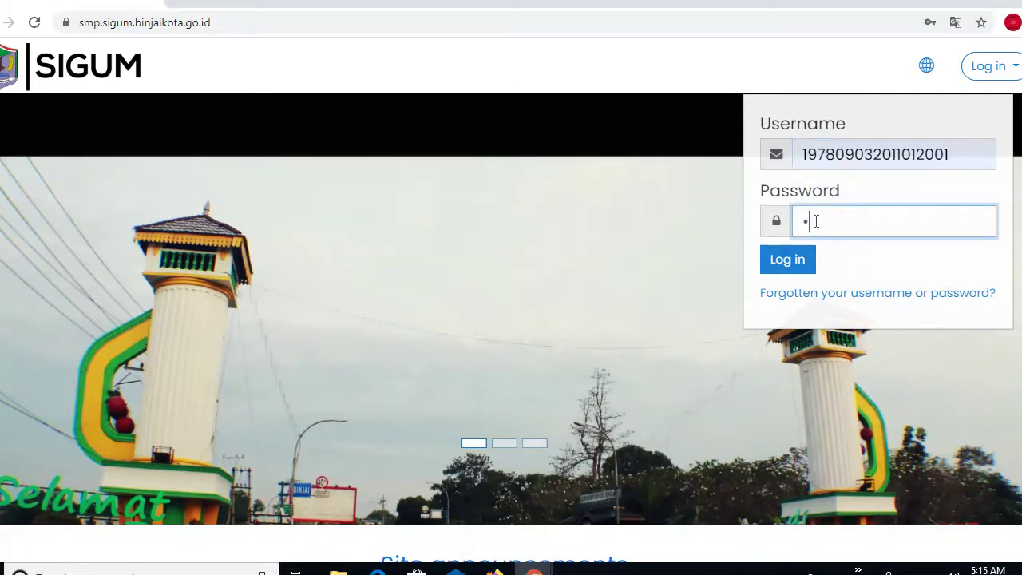
type("••••••••••••")
left_click(800, 263)
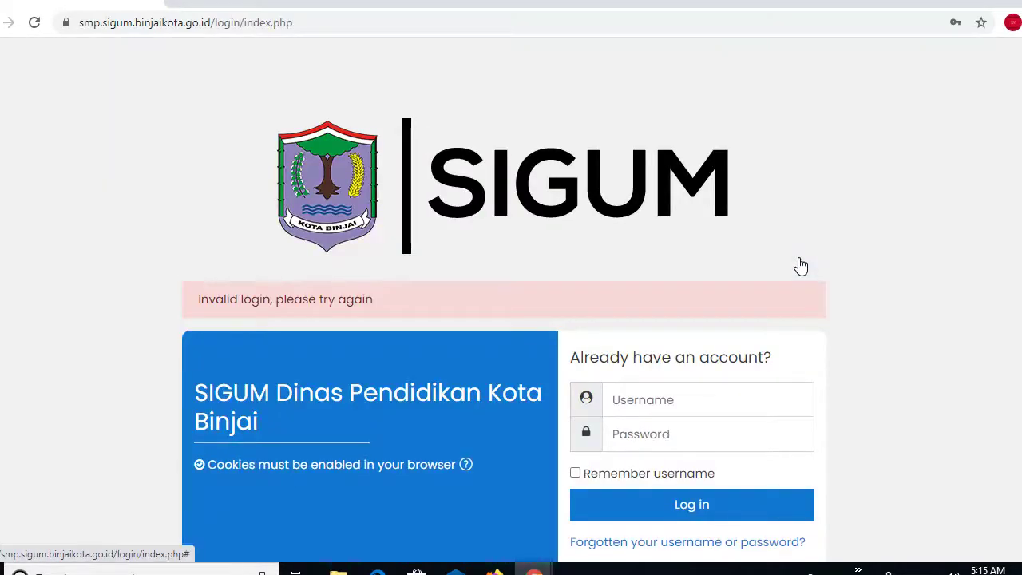
- Refill the username with the first saved account and enter the account password again
left_click(619, 410)
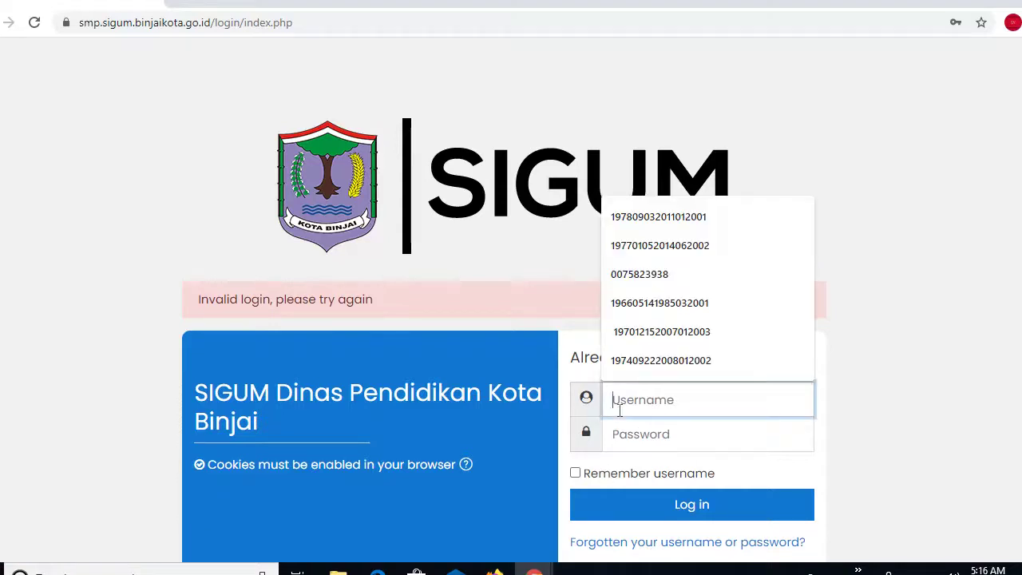
left_click(632, 228)
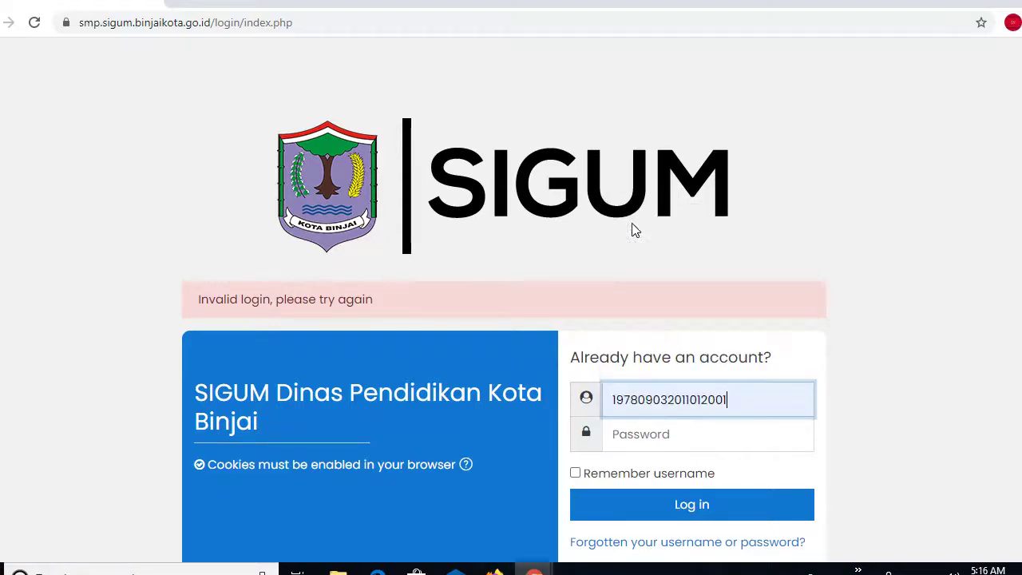
left_click(626, 441)
type("12345")
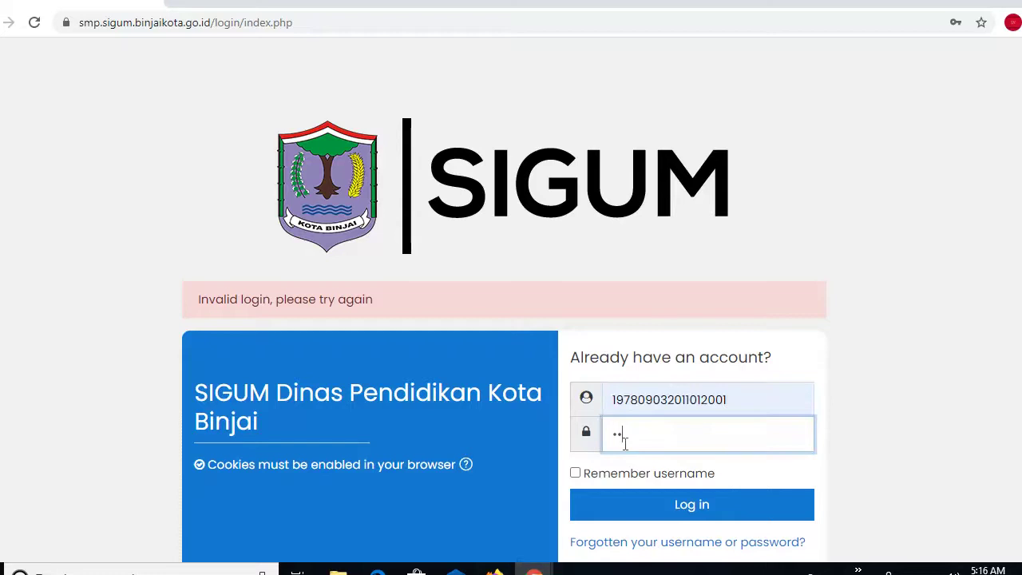
type("6789")
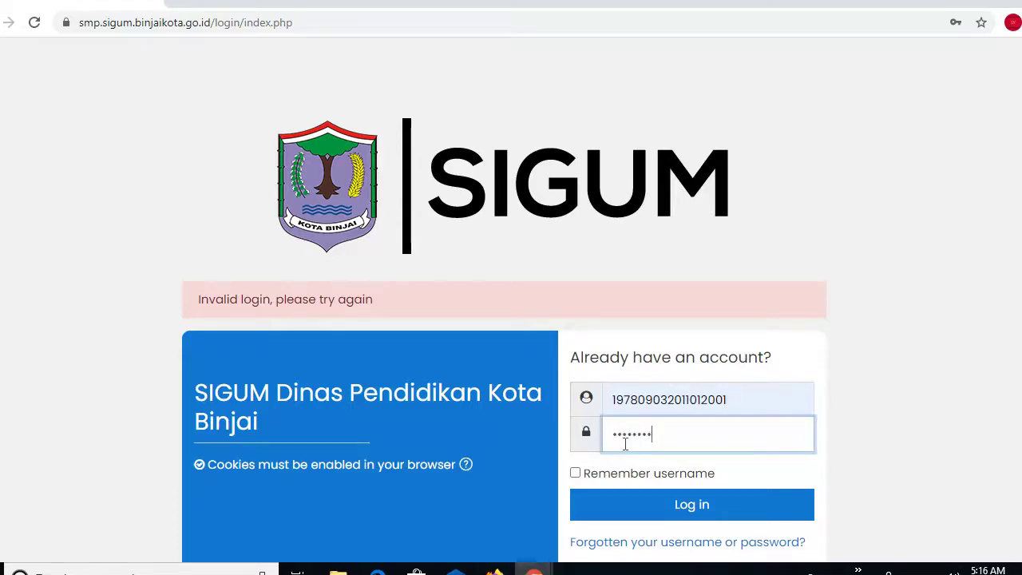
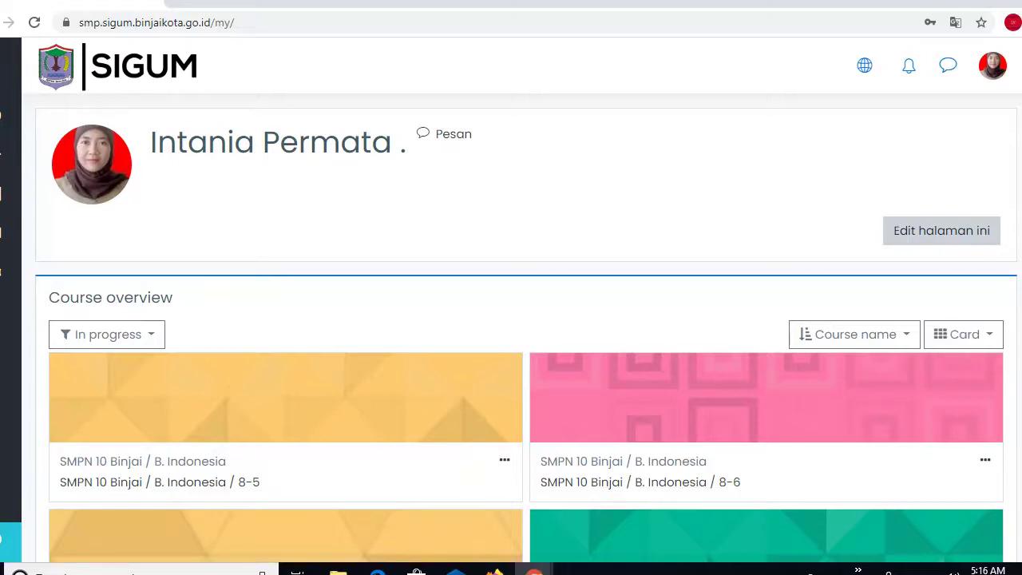
- Open the SMPN 10 Binjai / B. Indonesia / 8-5 course and show its gear administration menu
scroll(527, 399, "down", 1)
scroll(527, 399, "up", 1)
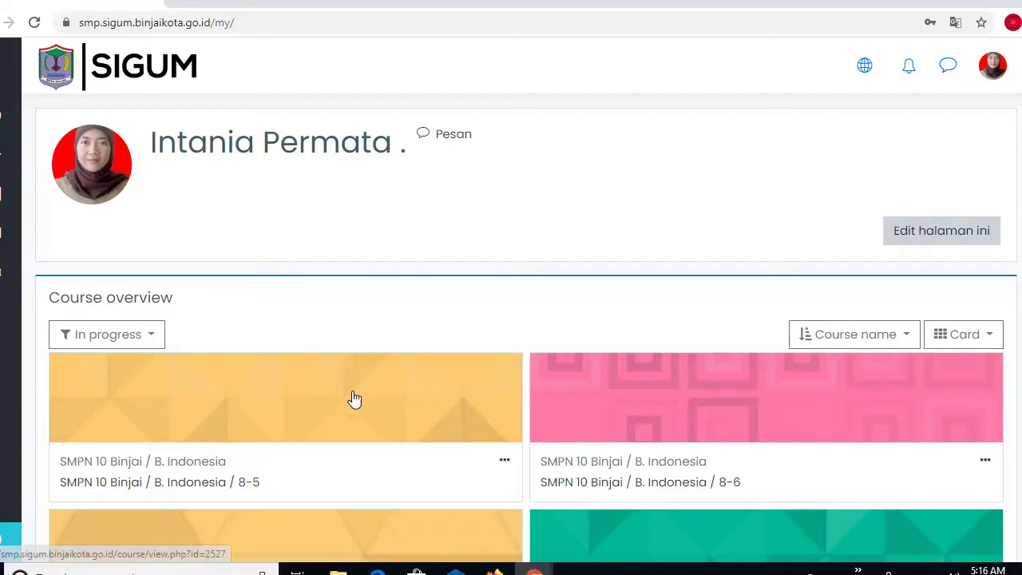
left_click(152, 489)
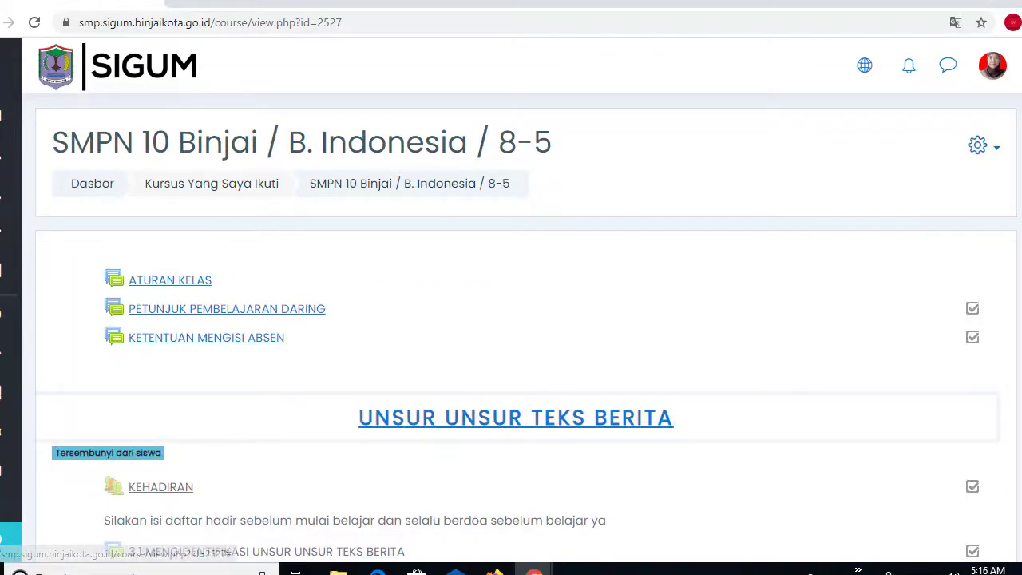
scroll(526, 325, "down", 4)
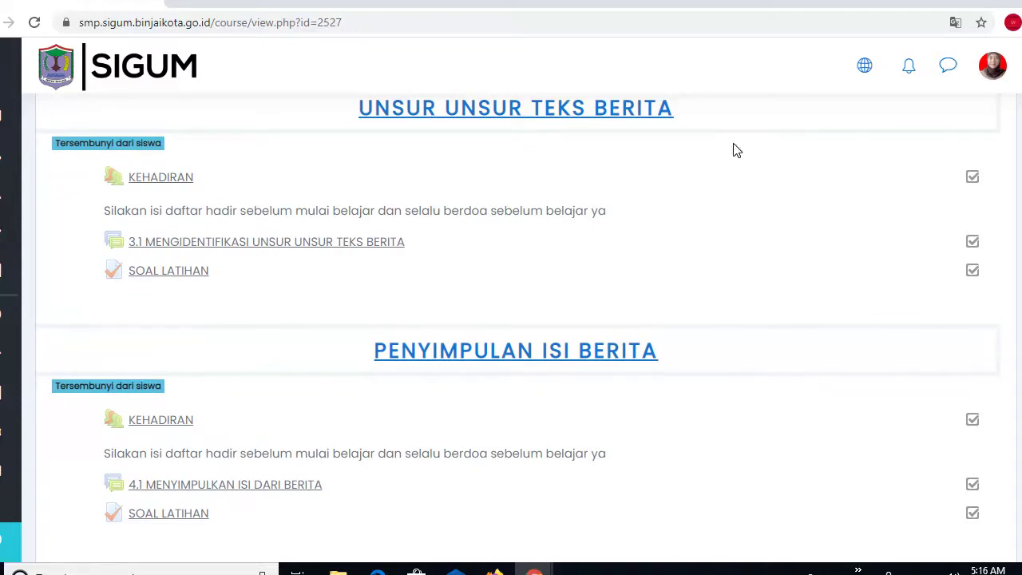
scroll(988, 147, "up", 4)
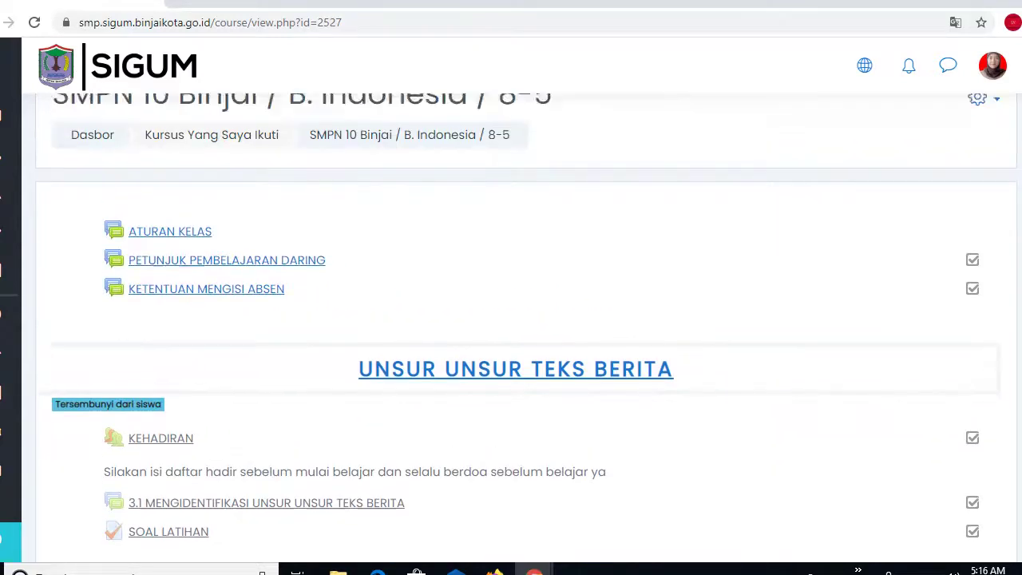
left_click(979, 149)
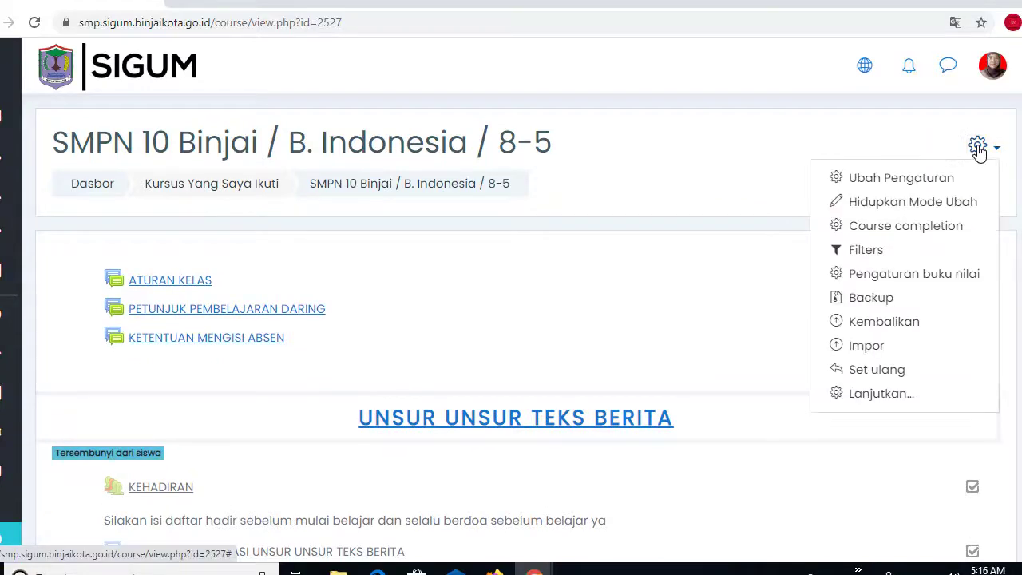
- Turn on editing mode ('Hidupkan Mode Ubah') for the course
left_click(884, 203)
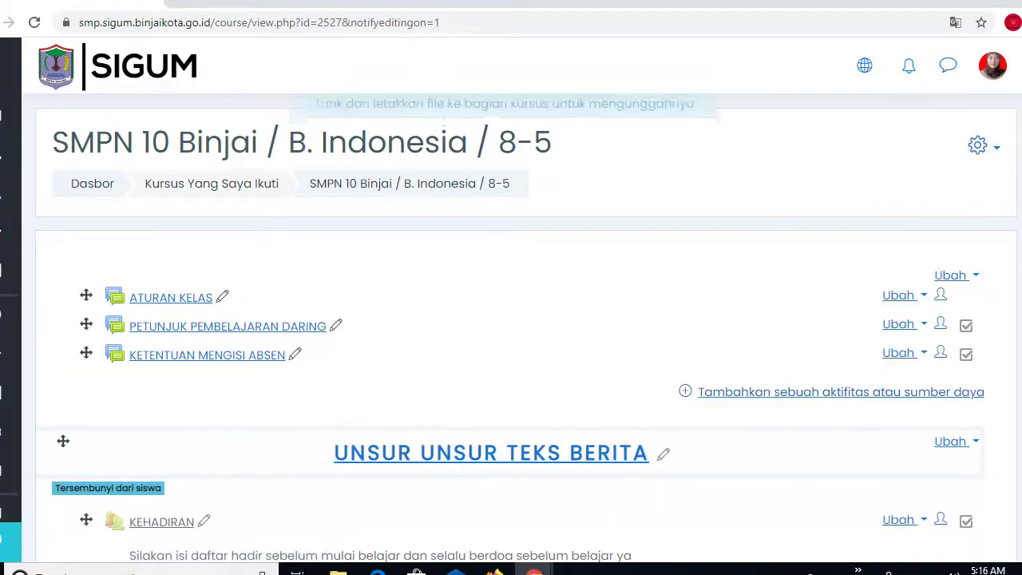
scroll(525, 327, "down", 3)
scroll(526, 327, "up", 3)
scroll(526, 327, "down", 4)
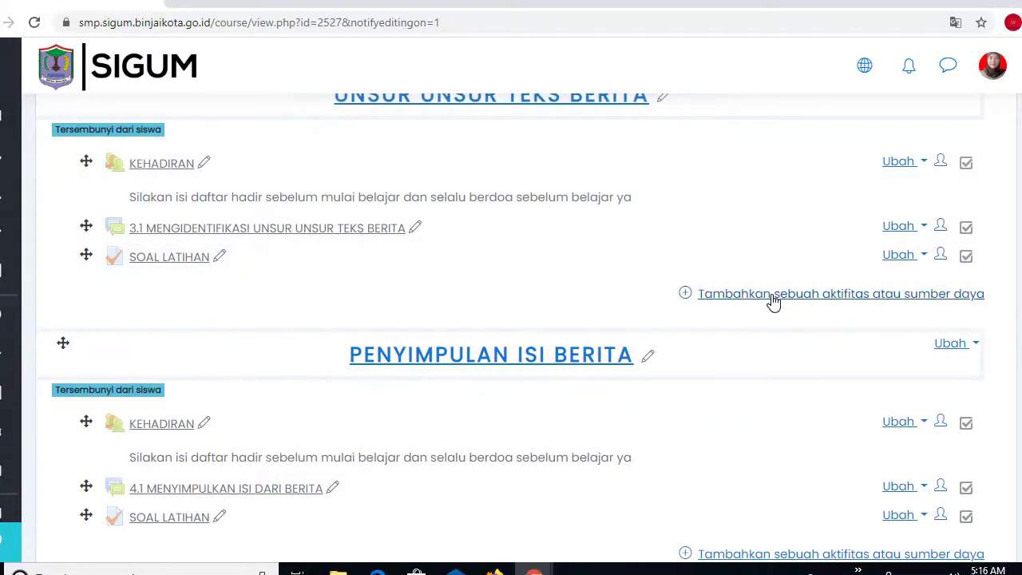
- Add a new Kuis activity to the UNSUR UNSUR TEKS BERITA section
left_click(771, 296)
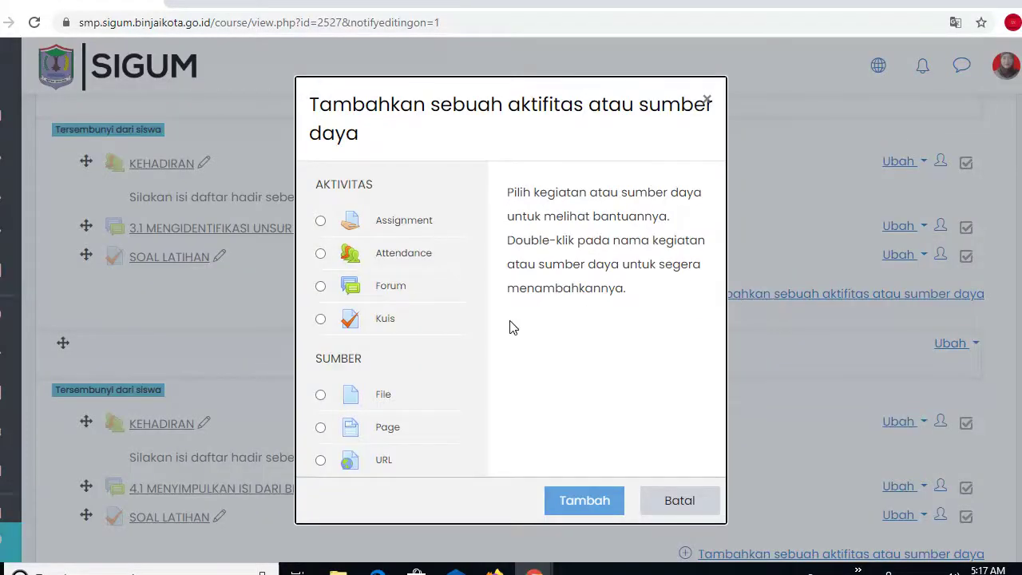
left_click(320, 321)
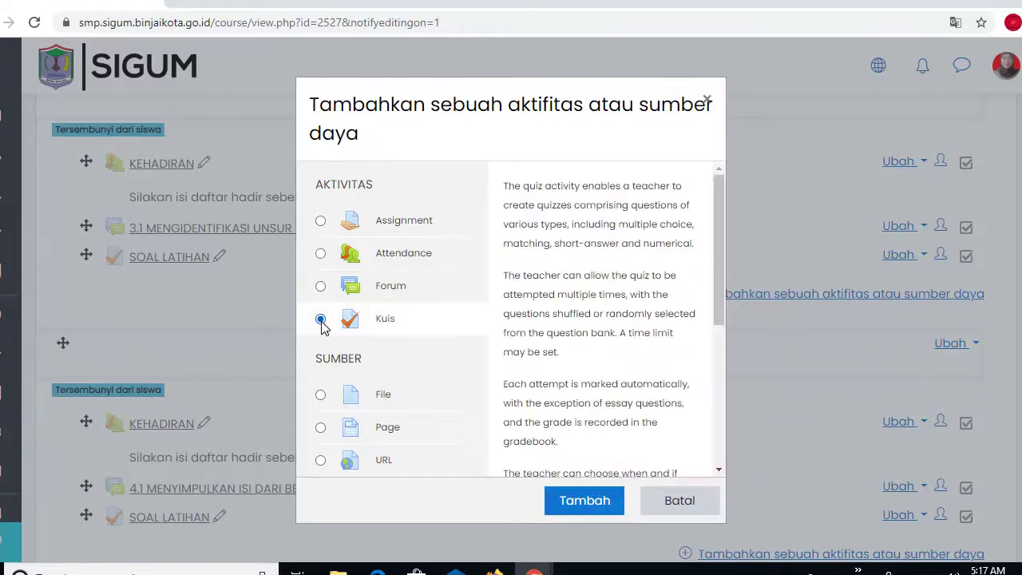
left_click(575, 499)
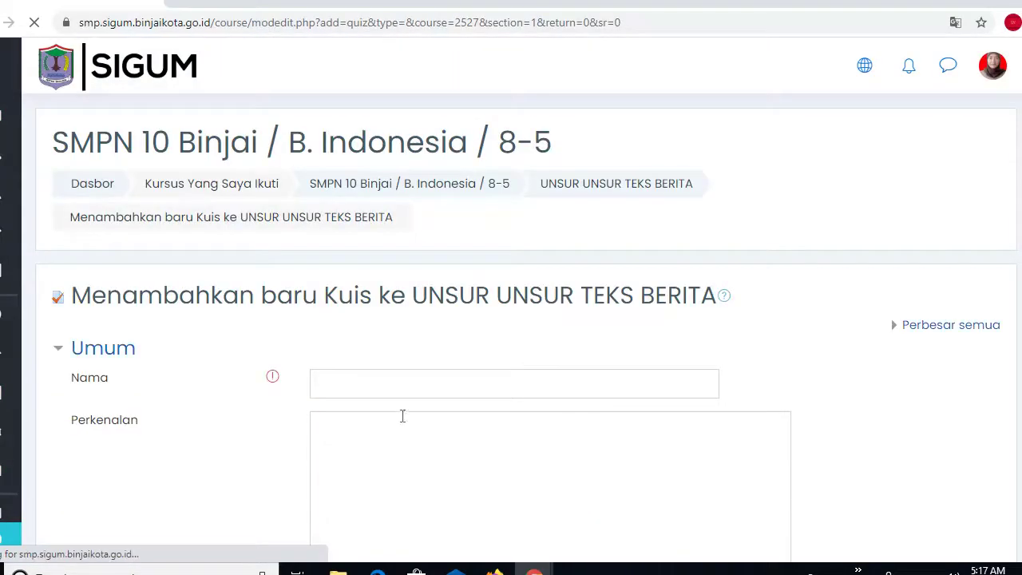
- Name the quiz 'SOAL LATIHAN 1' and save it with 'Simpan dan tampilkan'
left_click(337, 388)
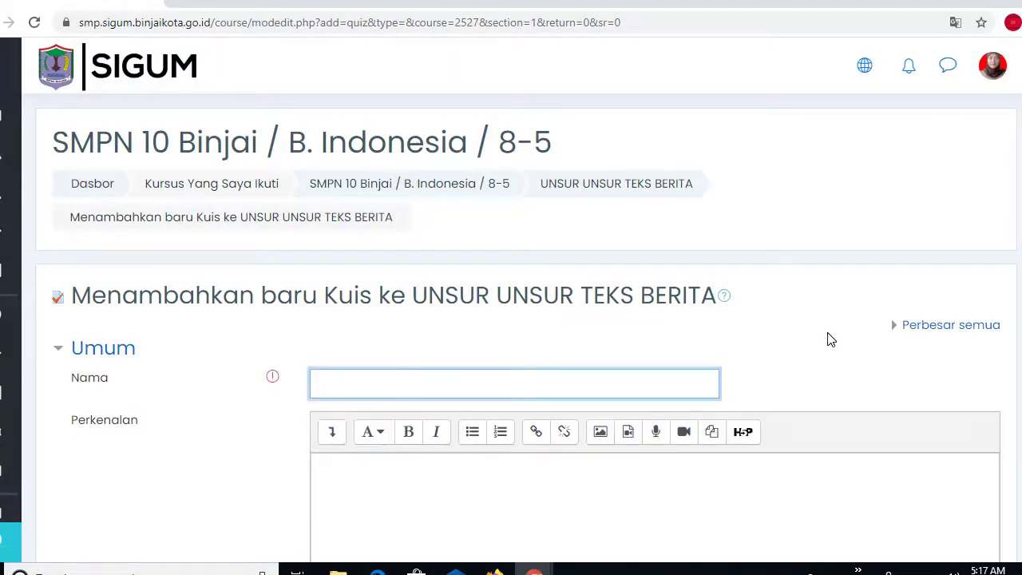
scroll(526, 319, "down", 2)
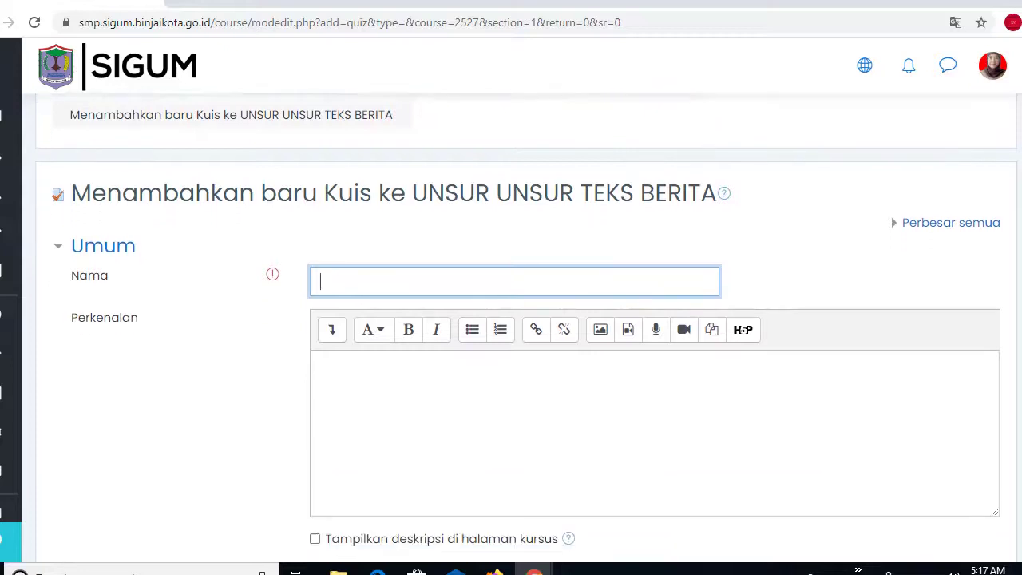
type("SO")
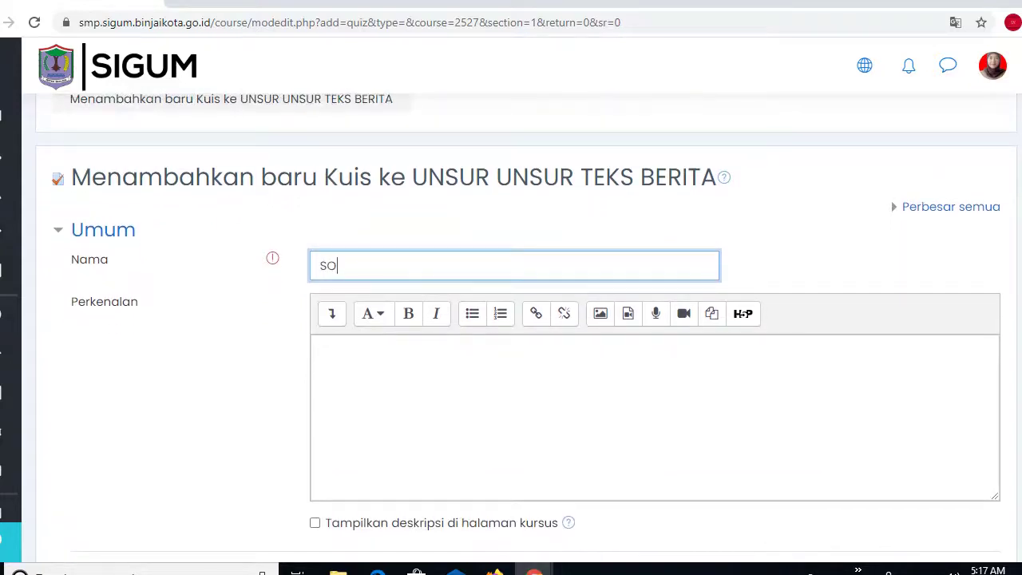
type("AL LATIHAN 1")
scroll(527, 319, "down", 3)
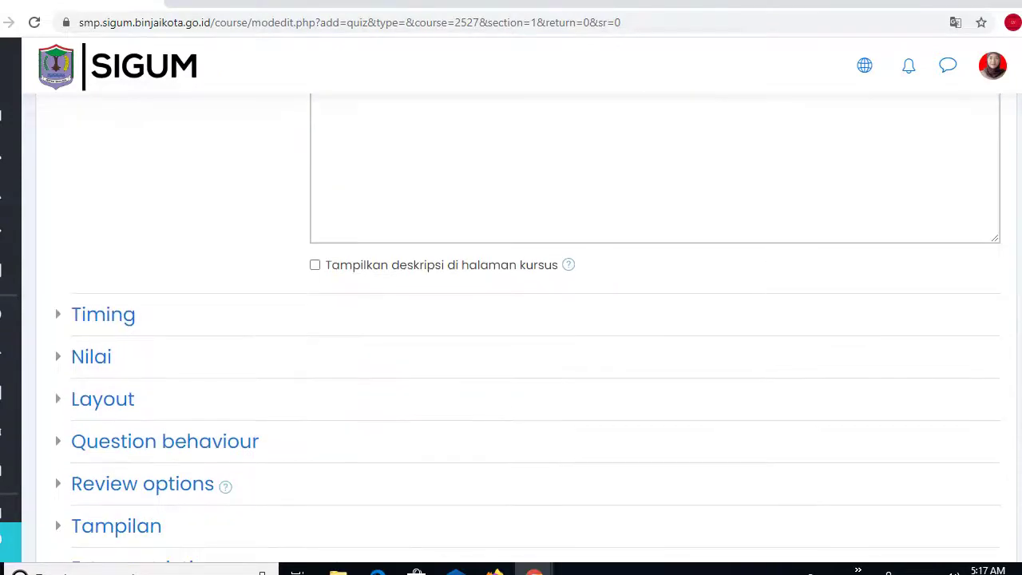
scroll(527, 319, "down", 1)
scroll(527, 320, "down", 5)
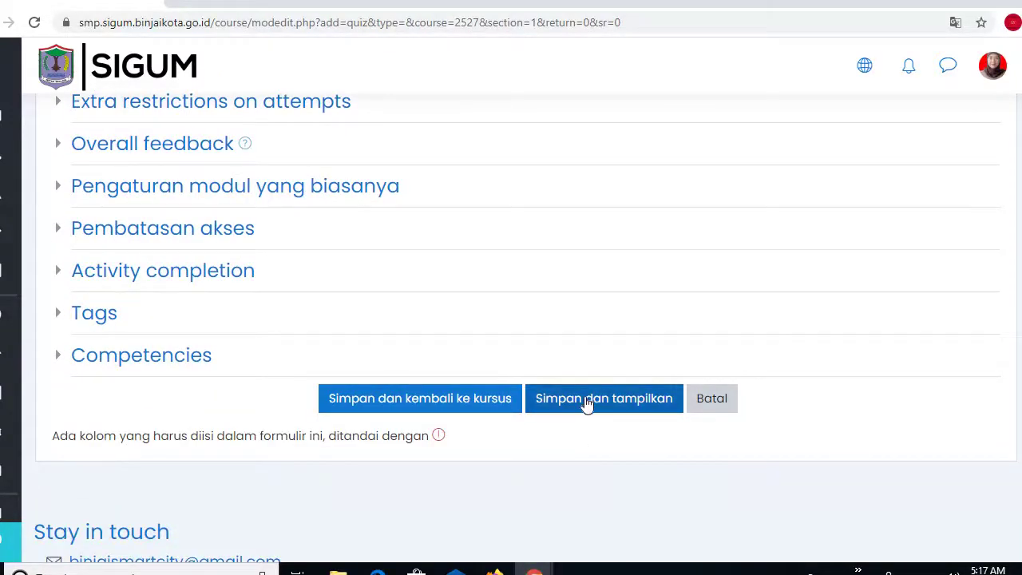
left_click(587, 398)
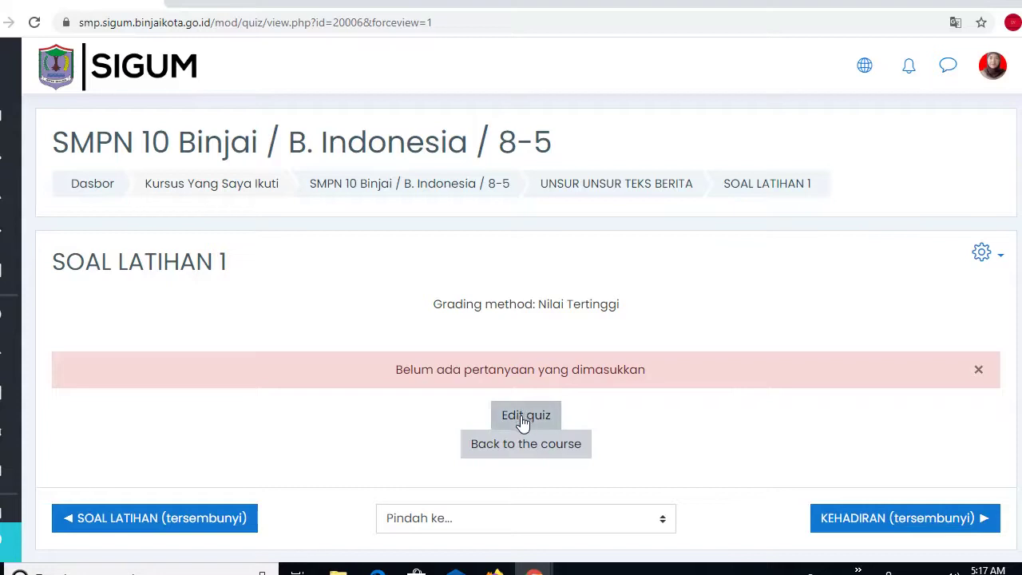
- In Edit quiz, add a new 'Pilihan ganda' multiple-choice question
left_click(523, 421)
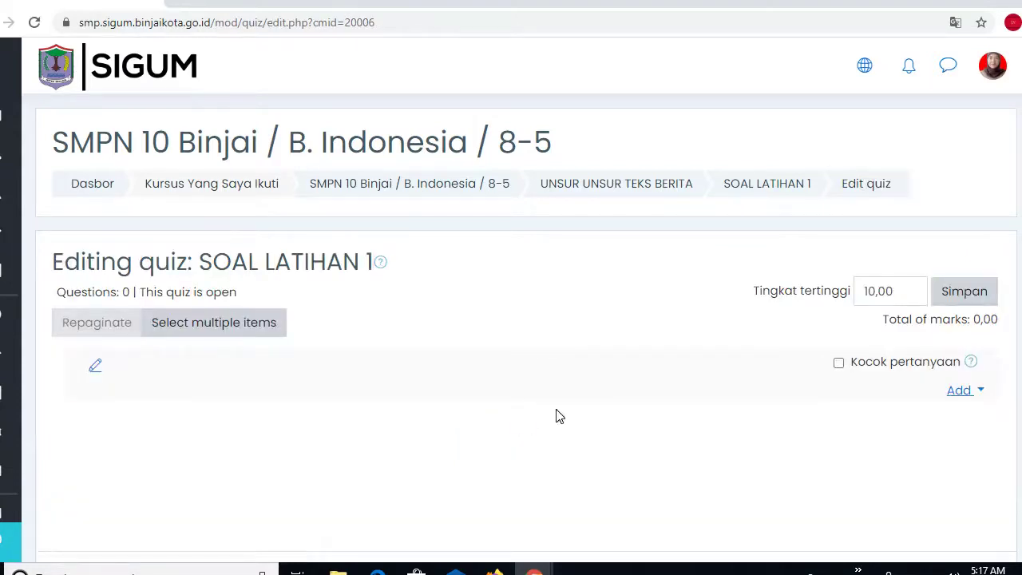
left_click(955, 395)
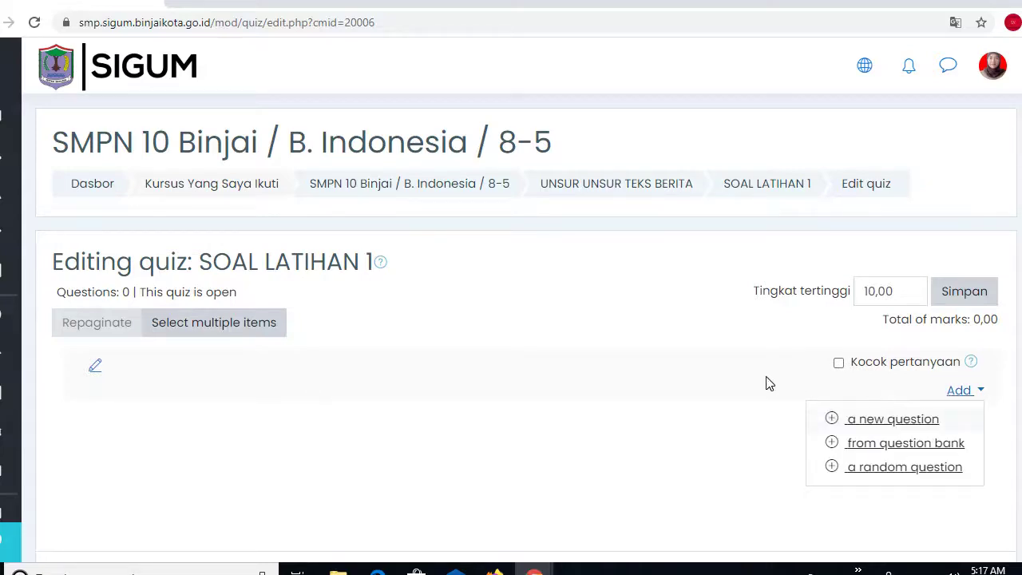
left_click(862, 424)
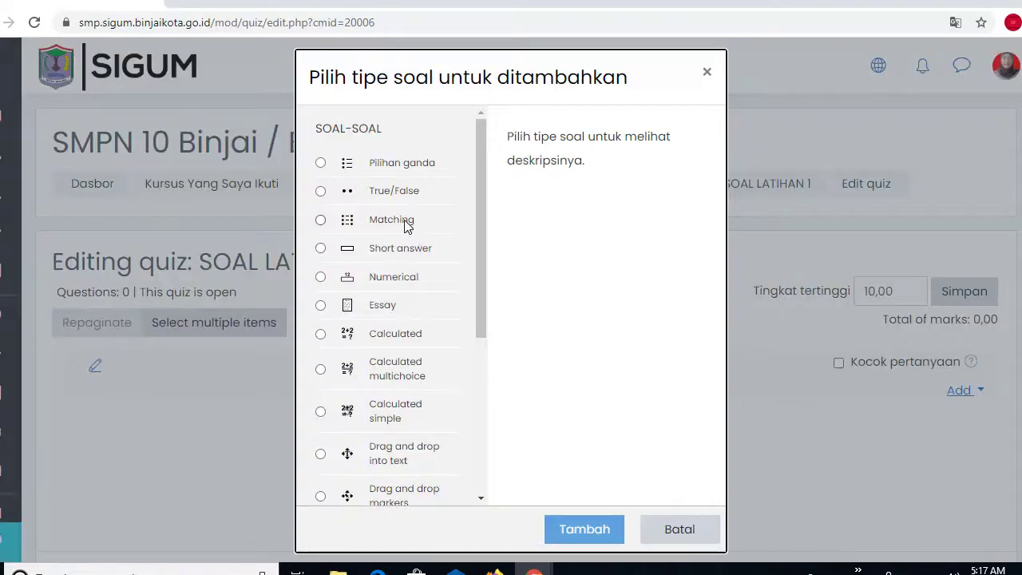
left_click(321, 164)
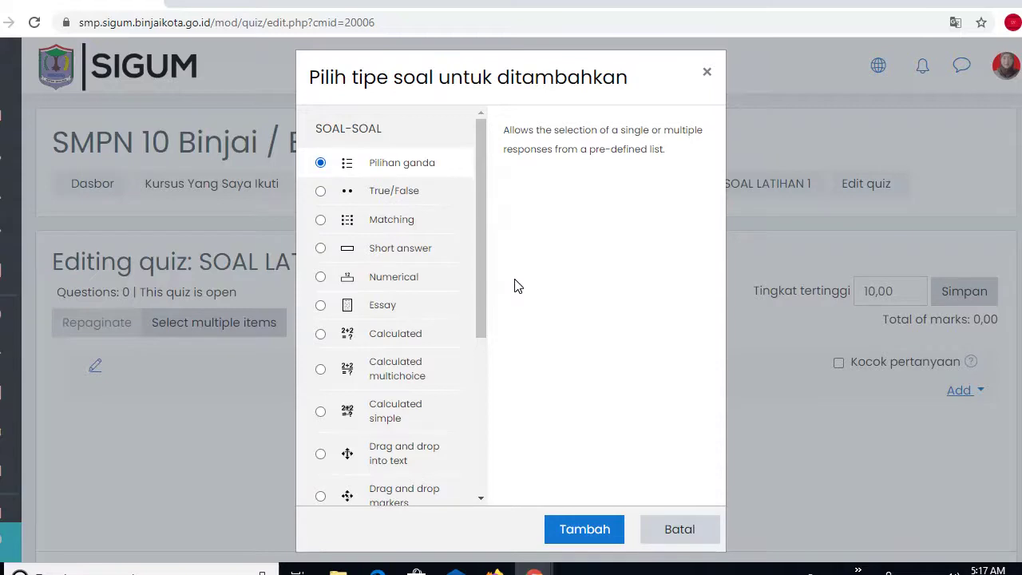
left_click(567, 531)
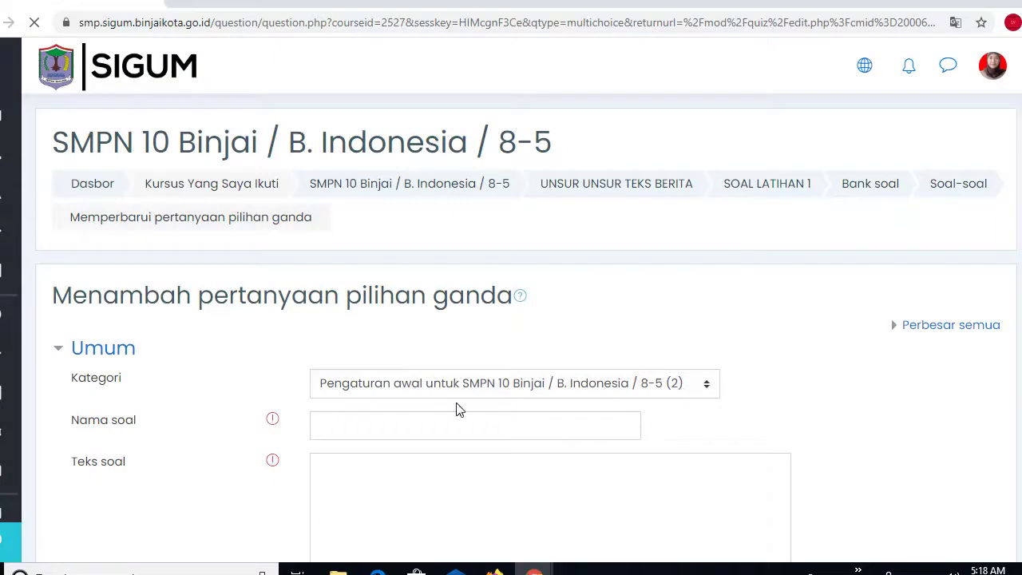
- Name the question 'Pilihan Ganda', select the Teks soal editor, and bring up File Explorer
left_click(346, 426)
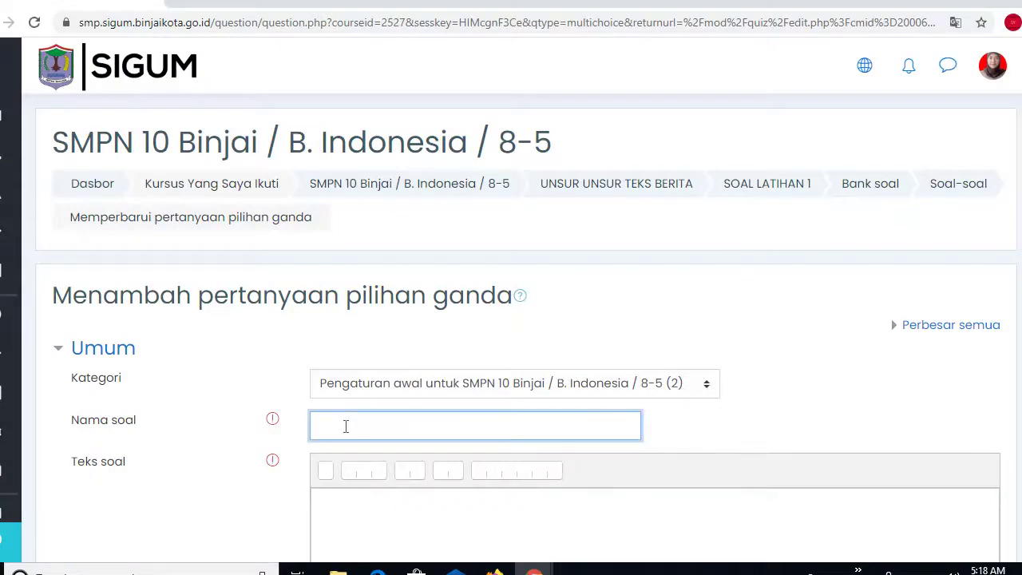
type("pl")
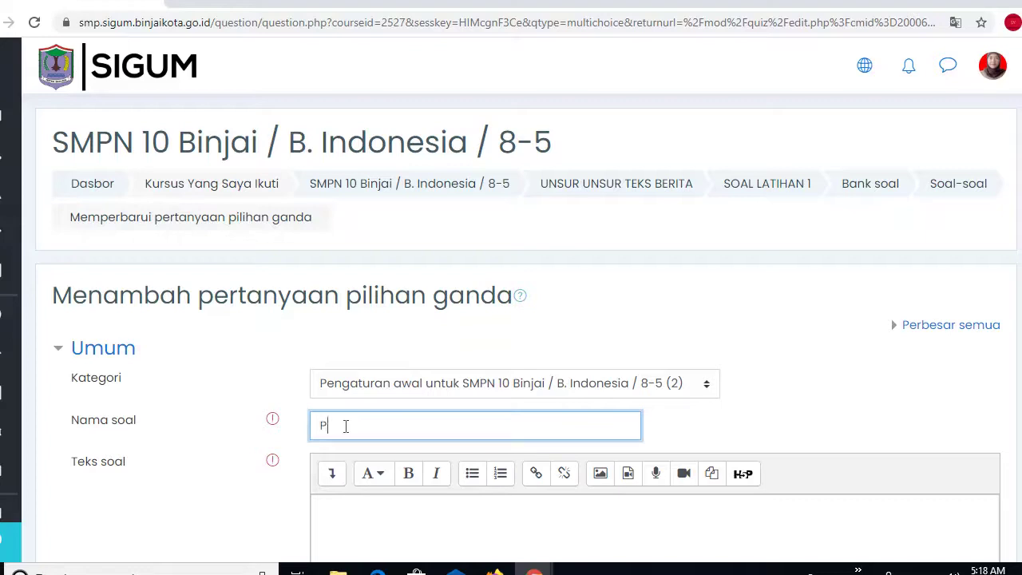
type("ihan Ganda")
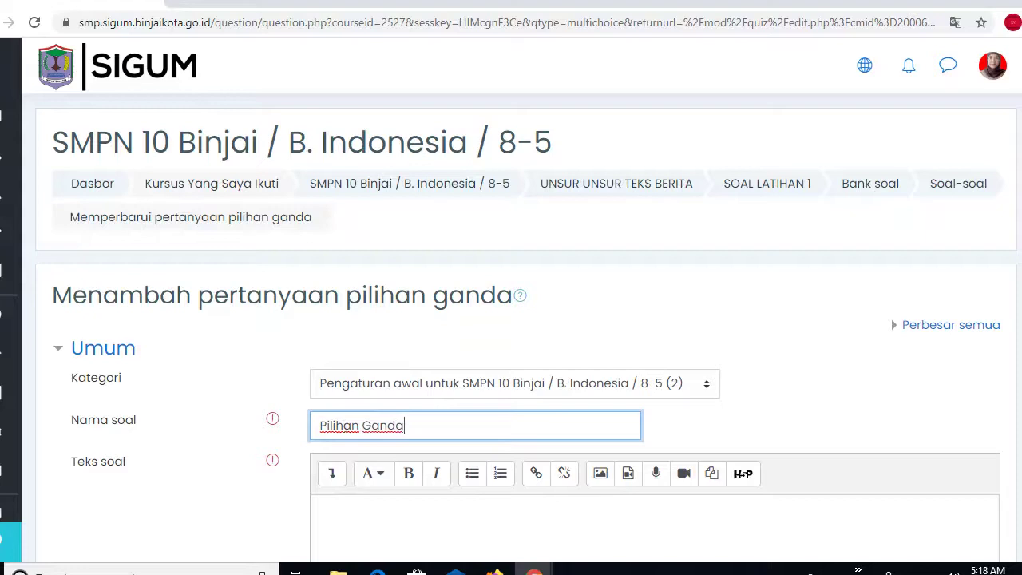
scroll(511, 319, "down", 4)
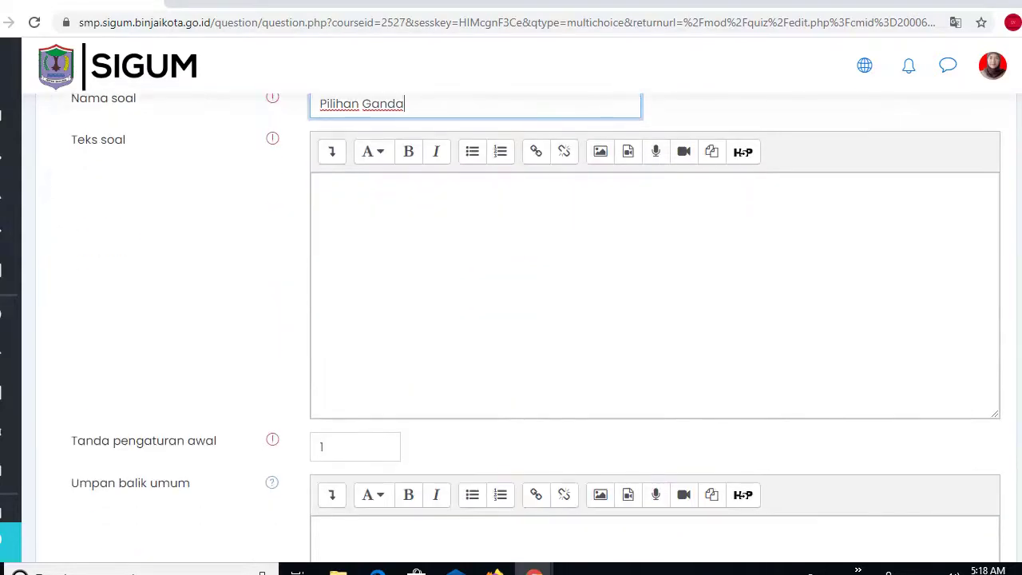
left_click(428, 238)
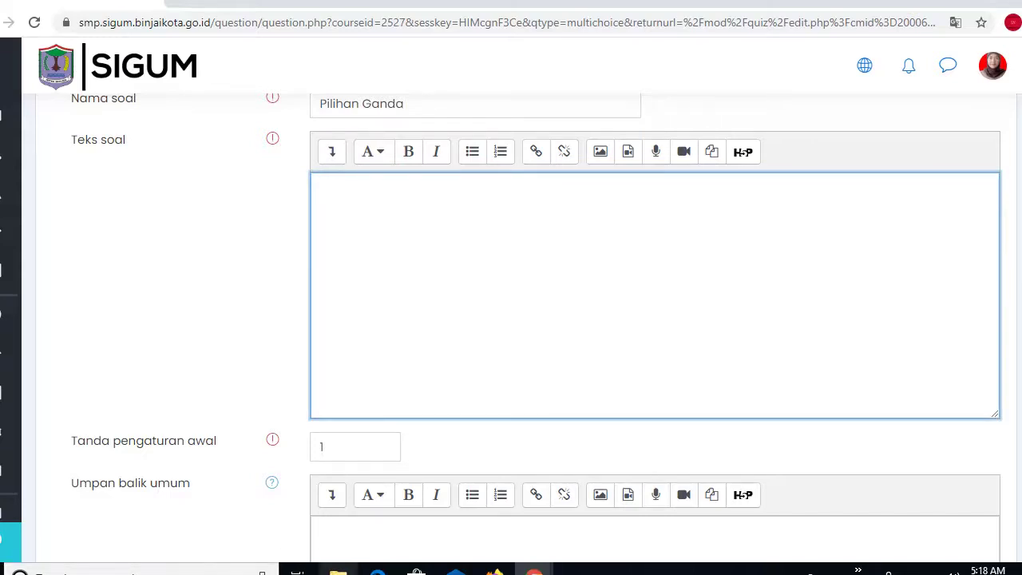
left_click(338, 570)
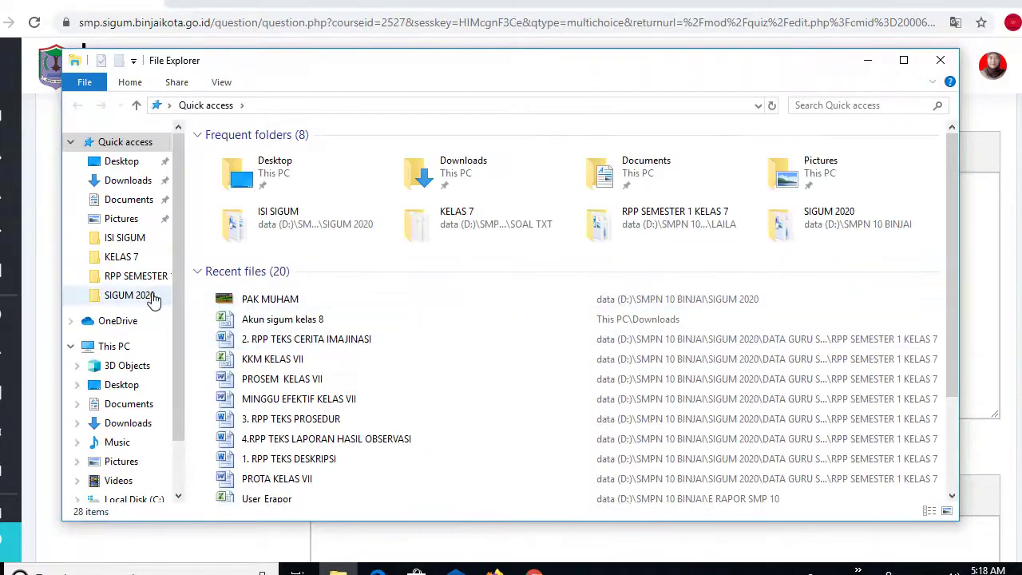
- Browse SIGUM 2020 > SOAL BERNOMOR PER KD > KELAS 8 > SEMESTER 1 and open 3.1 TEKS BERITA
left_click(129, 295)
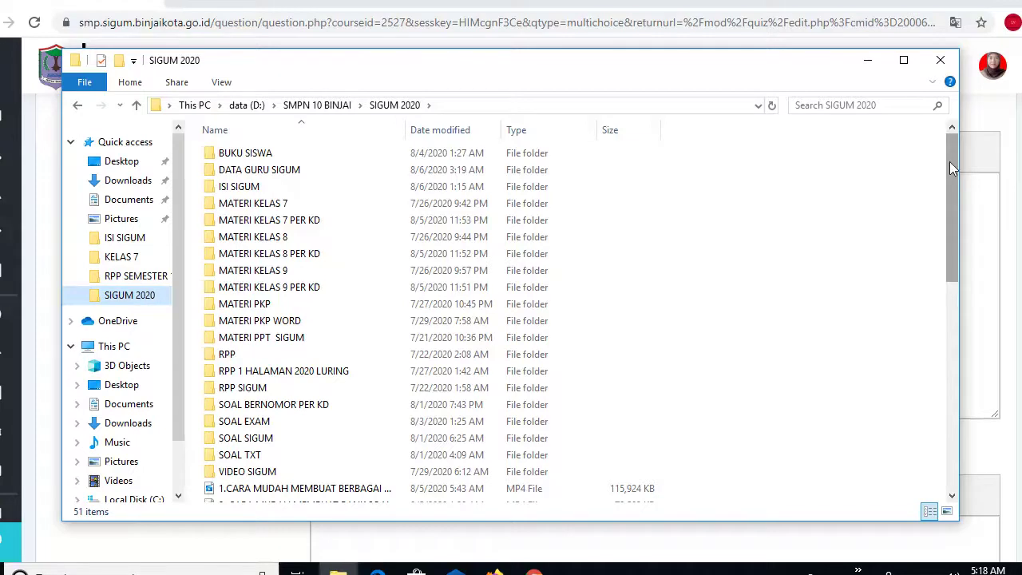
left_click_drag(951, 161, 952, 123)
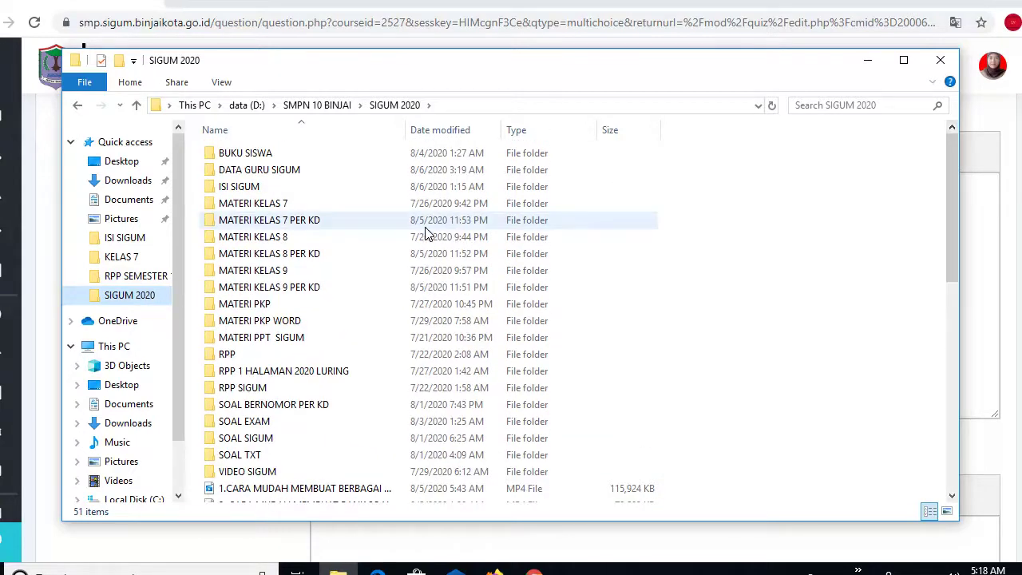
double_click(289, 408)
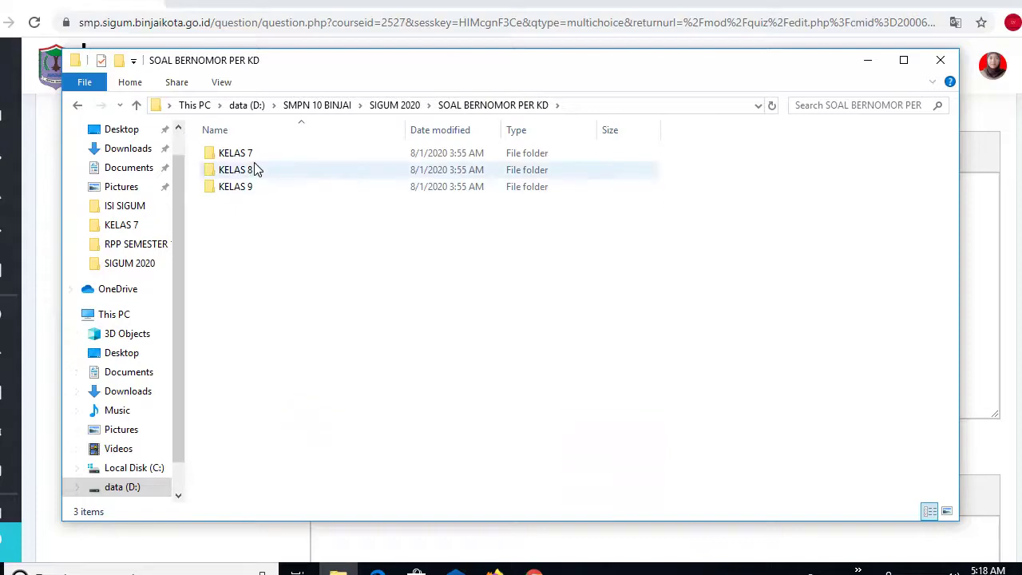
double_click(252, 156)
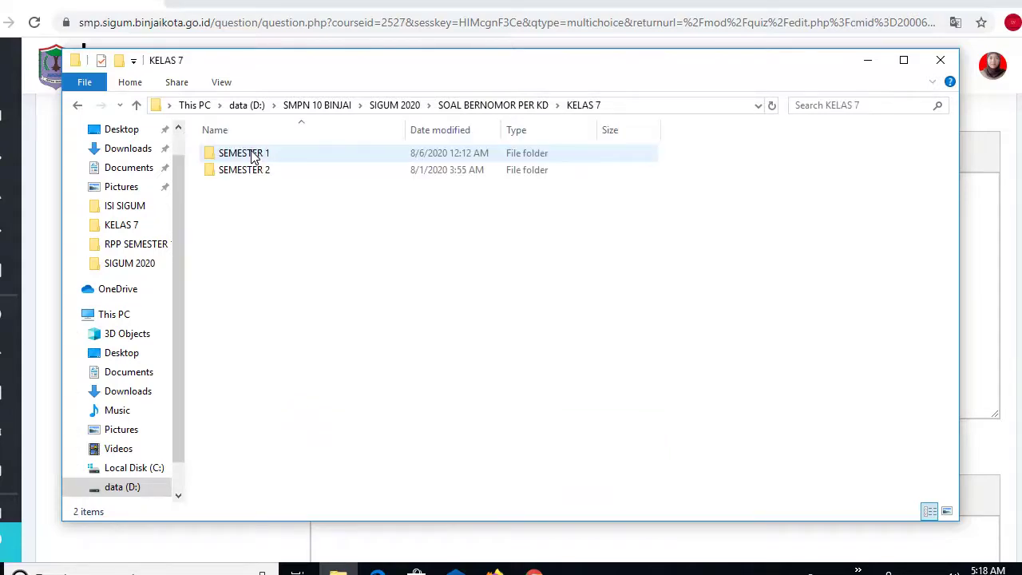
left_click(77, 108)
double_click(257, 169)
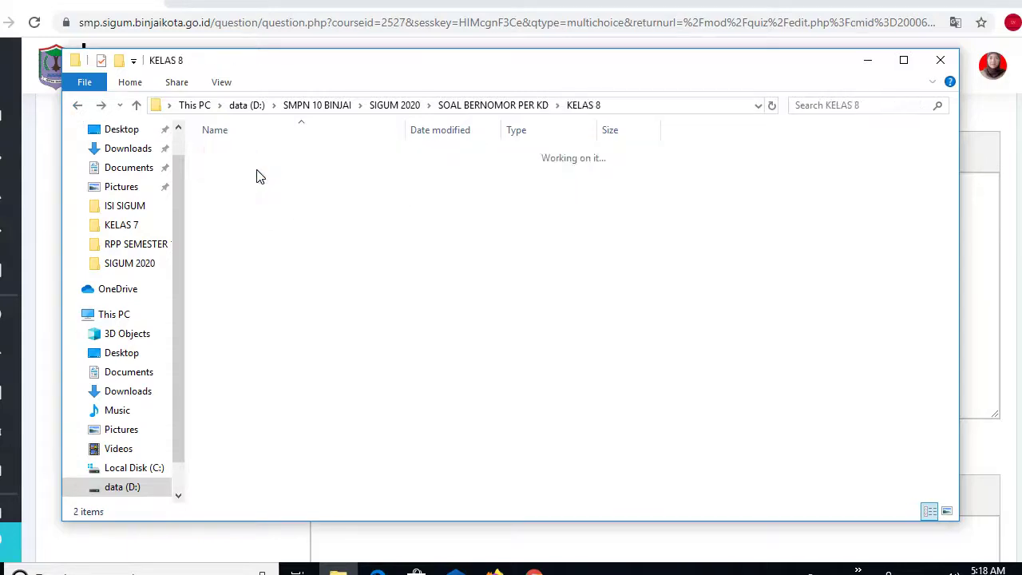
double_click(260, 157)
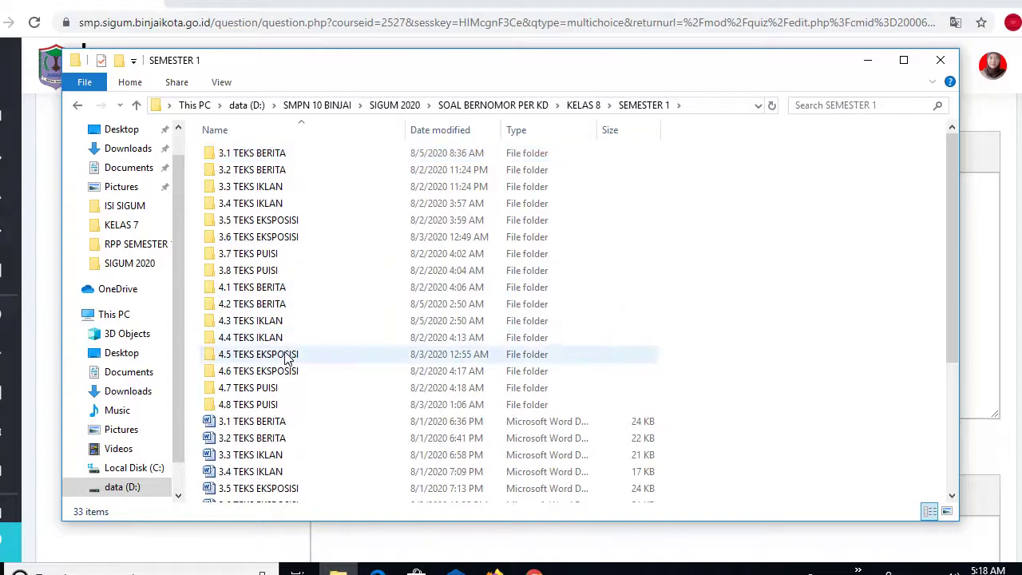
double_click(237, 429)
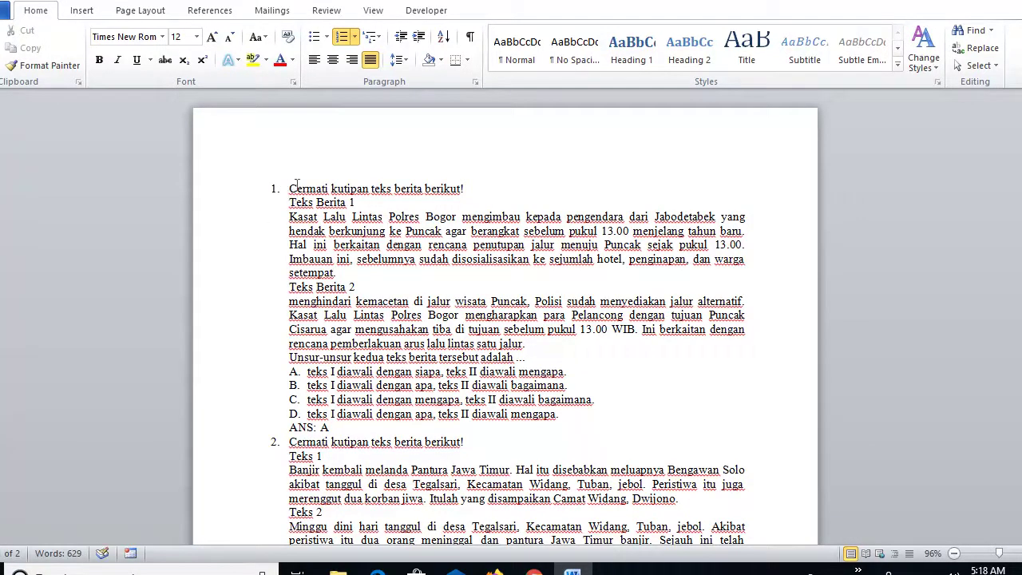
- Copy question 1's instruction and both news passages in Word, then return to SIGUM
left_click_drag(290, 188, 525, 360)
key("ctrl+c")
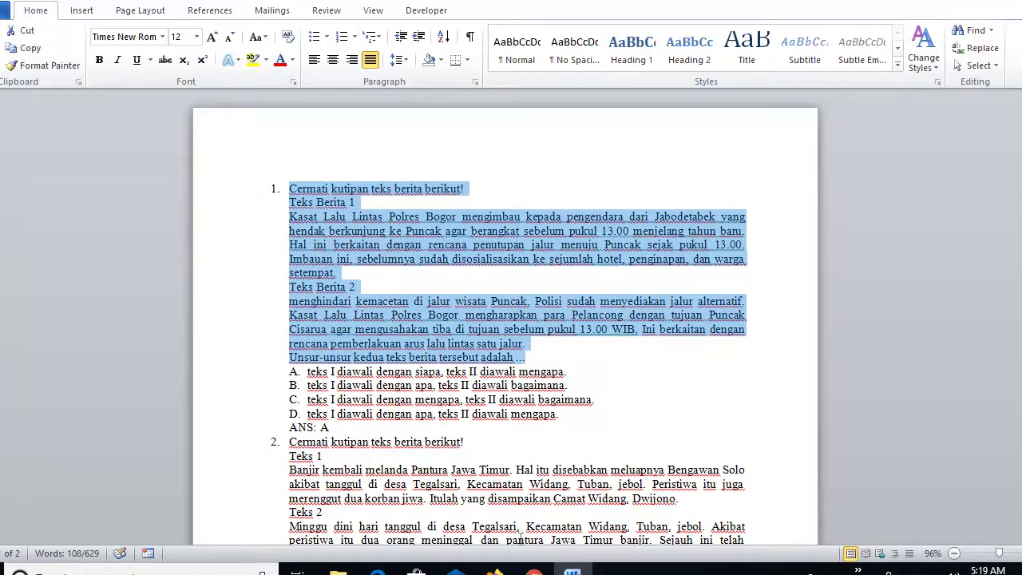
left_click(534, 573)
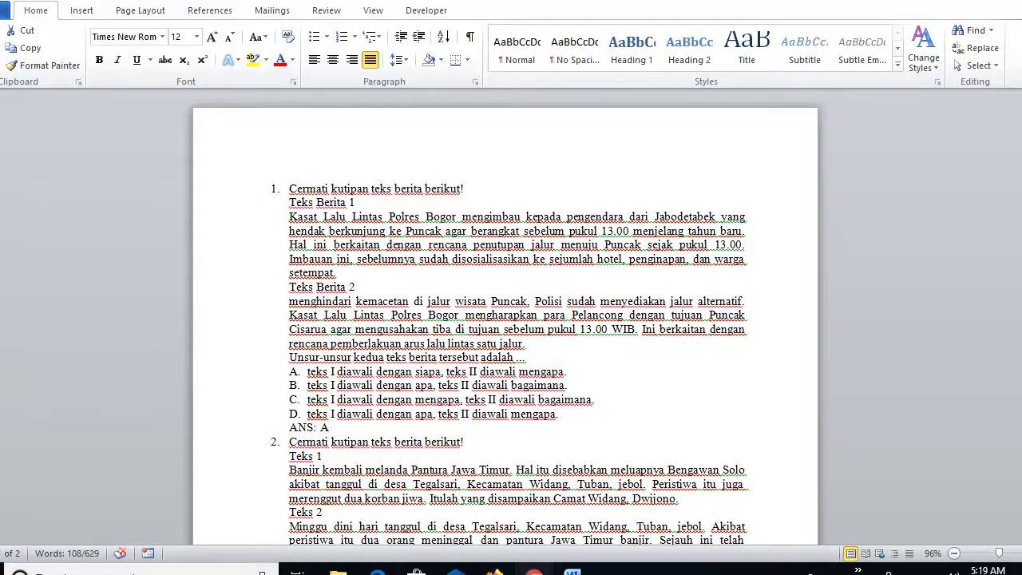
mouse_move(535, 569)
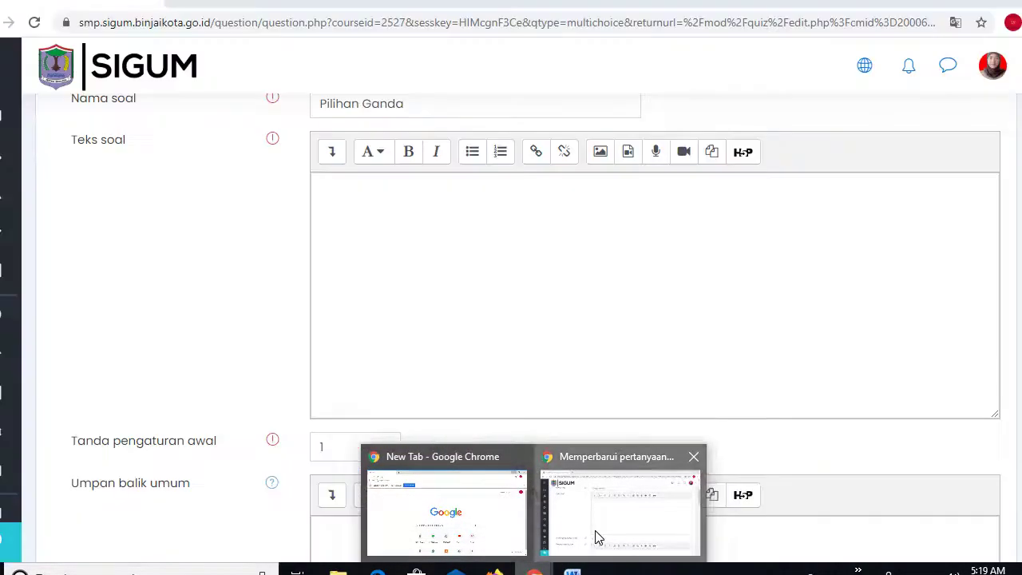
left_click(598, 535)
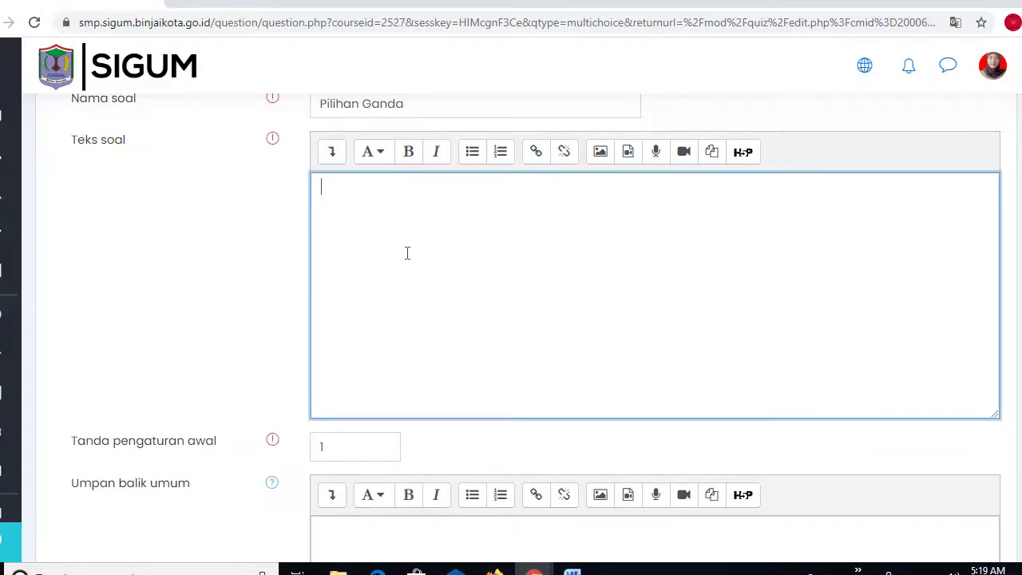
- Paste the two news passages into the Teks soal field
key("ctrl+v")
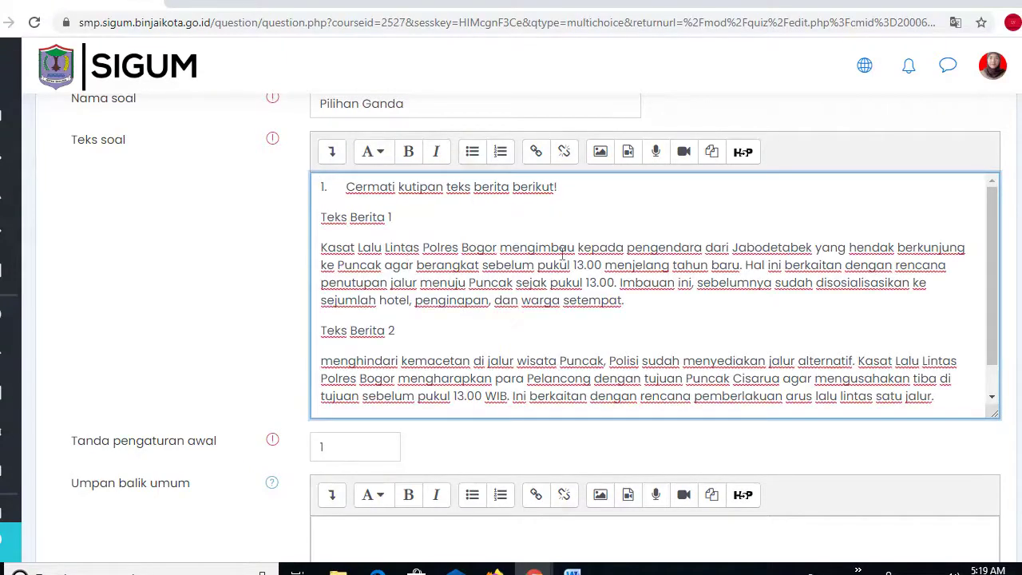
scroll(511, 319, "down", 4)
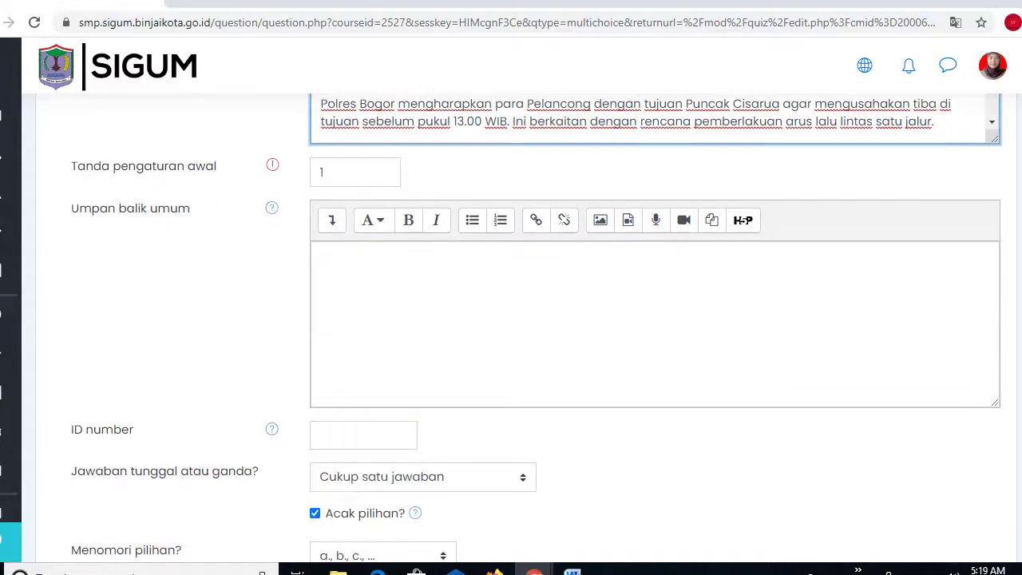
scroll(445, 262, "up", 1)
scroll(445, 262, "down", 1)
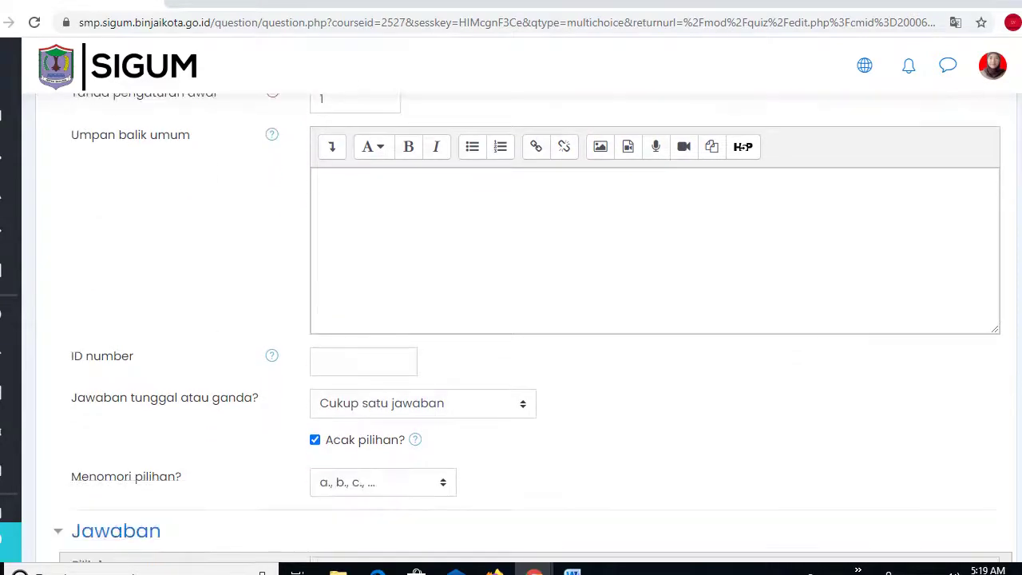
scroll(445, 262, "up", 2)
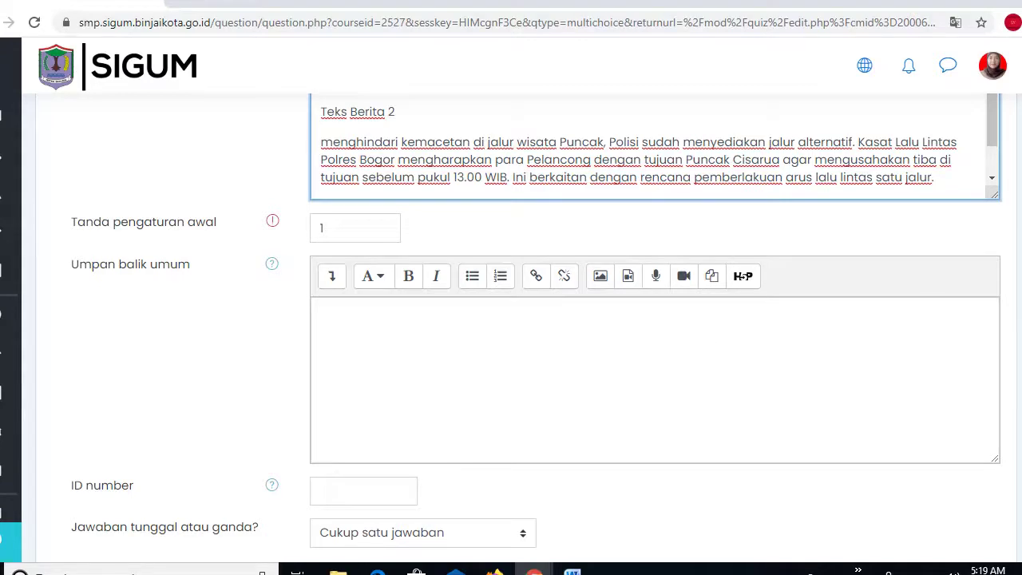
scroll(533, 327, "down", 4)
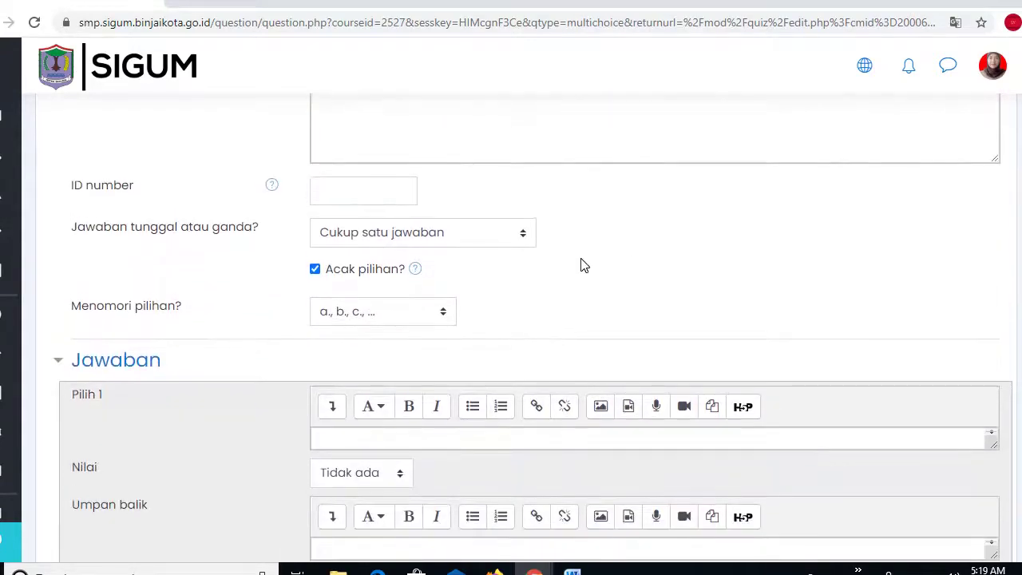
- Untick 'Acak pilihan?' and set choice numbering to 'A., B., C., ...'
left_click(315, 271)
left_click(444, 316)
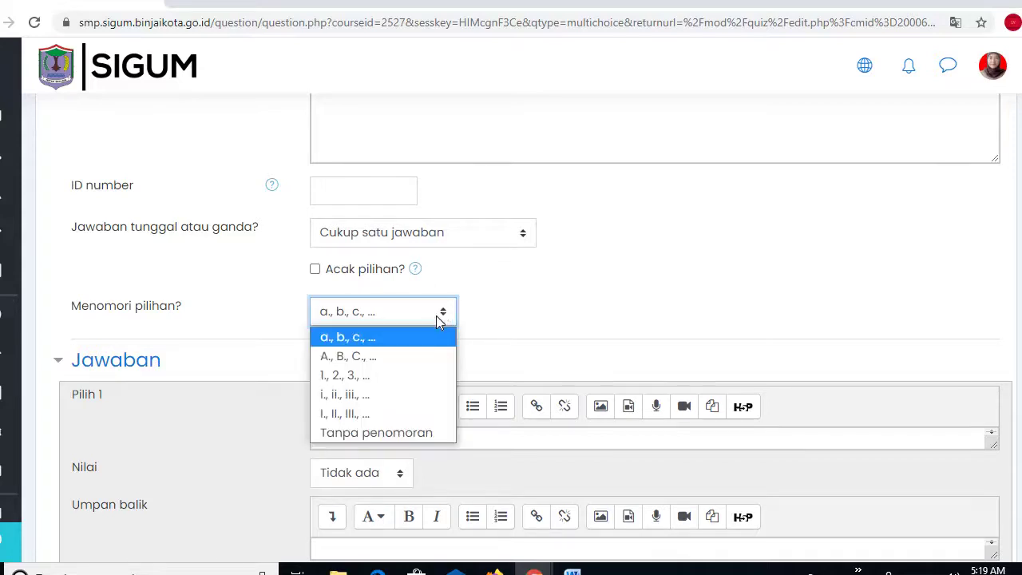
left_click(343, 364)
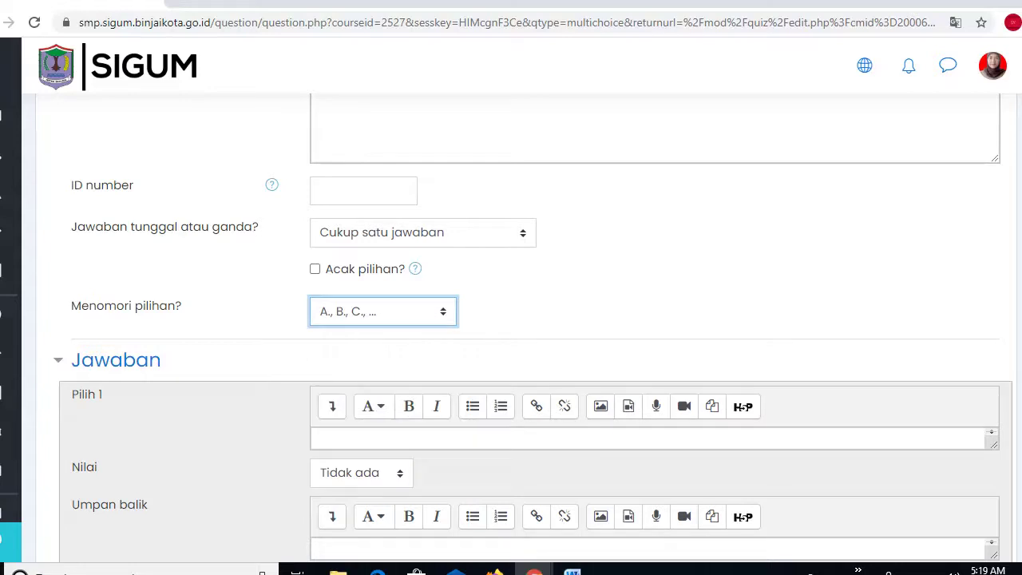
- Paste Word option A ('teks I diawali dengan siapa, teks II diawali mengapa') into Pilih 1
scroll(533, 345, "down", 1)
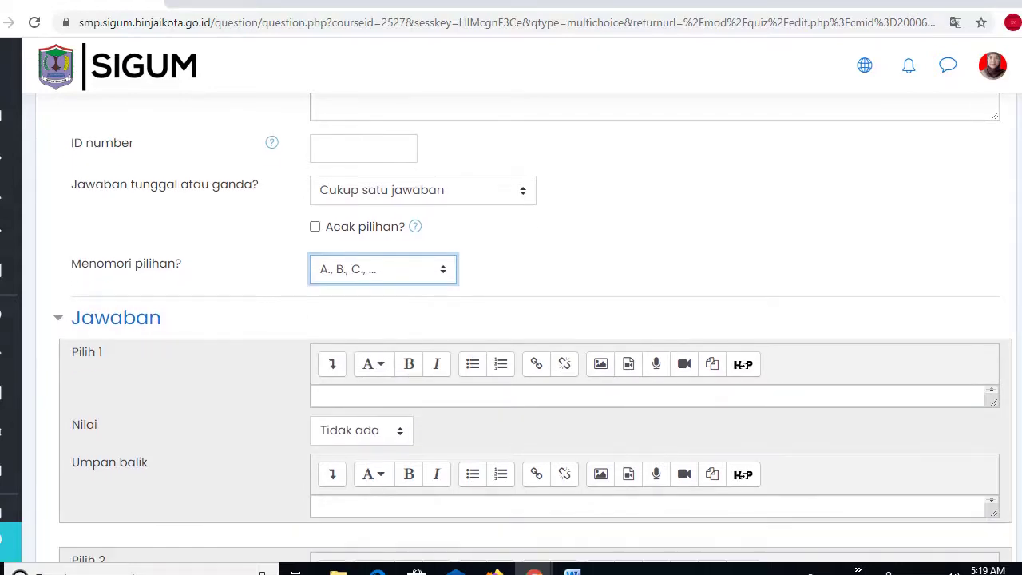
scroll(533, 328, "down", 3)
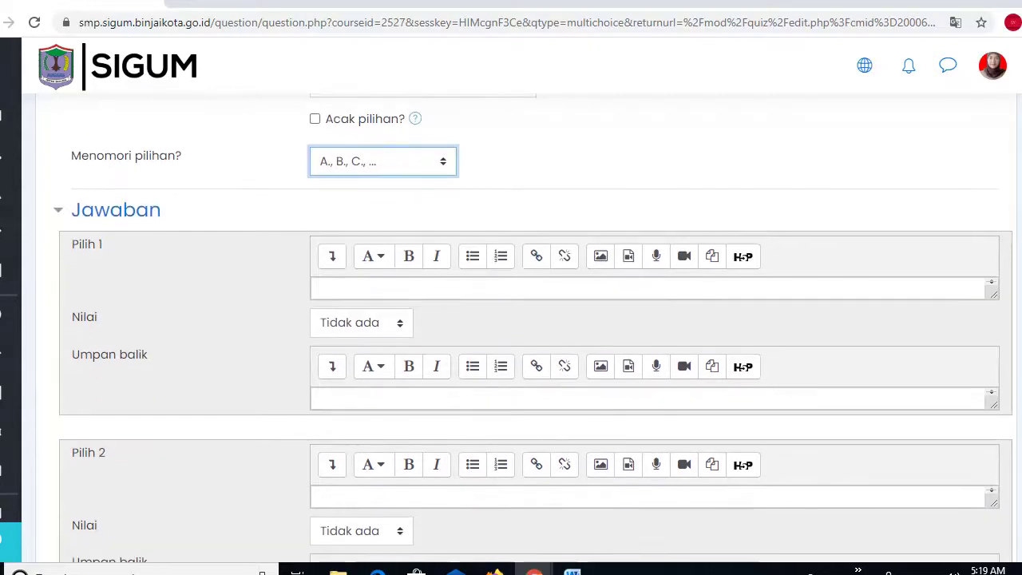
left_click(334, 291)
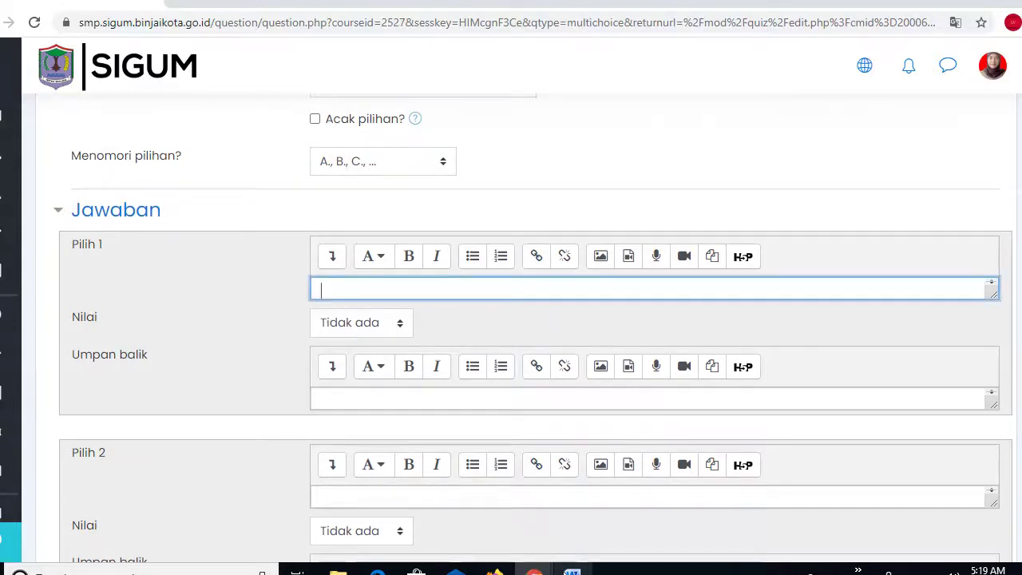
left_click(571, 572)
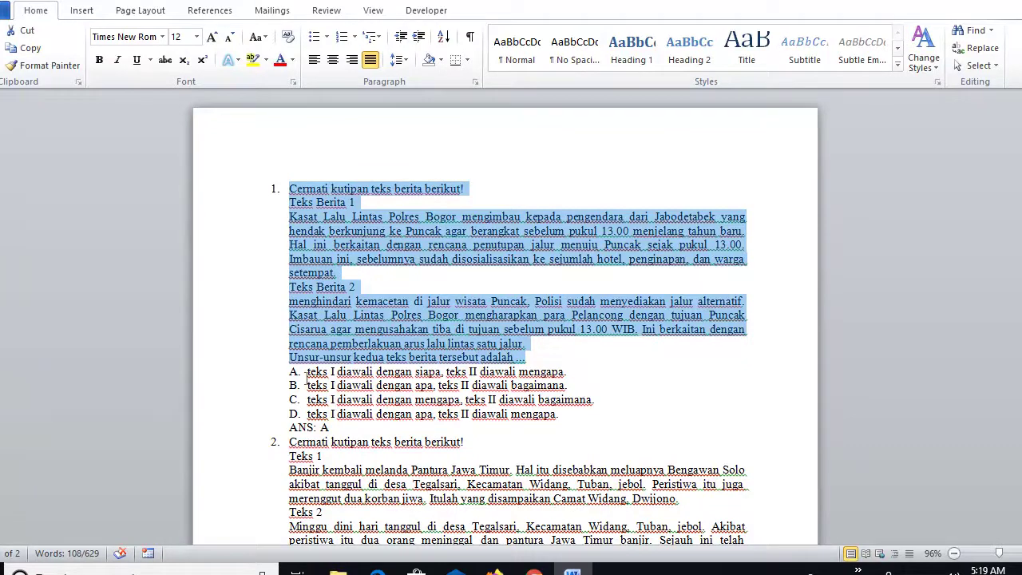
left_click_drag(307, 372, 540, 381)
key("ctrl+c")
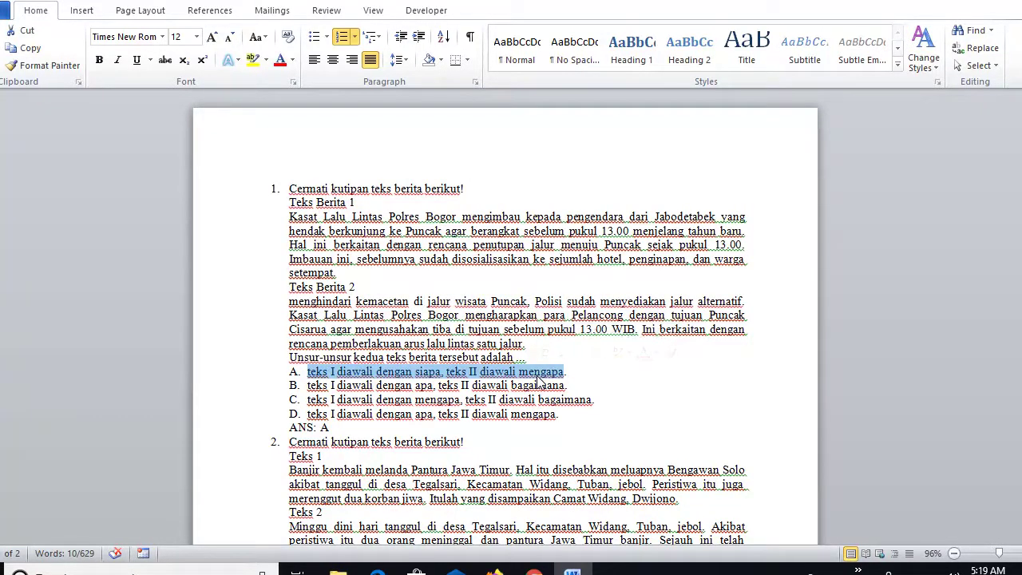
left_click(534, 571)
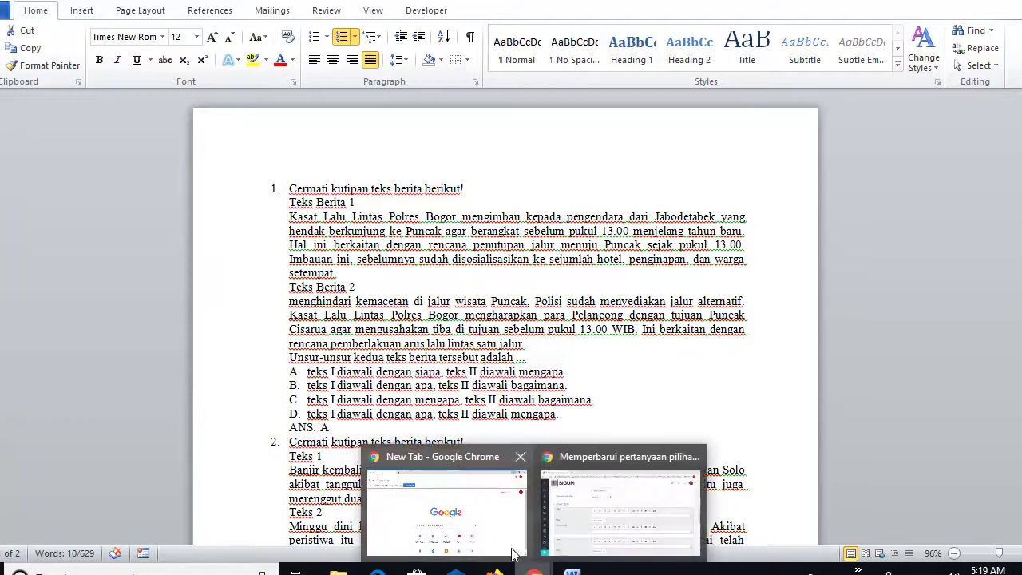
left_click(660, 529)
key("ctrl+v")
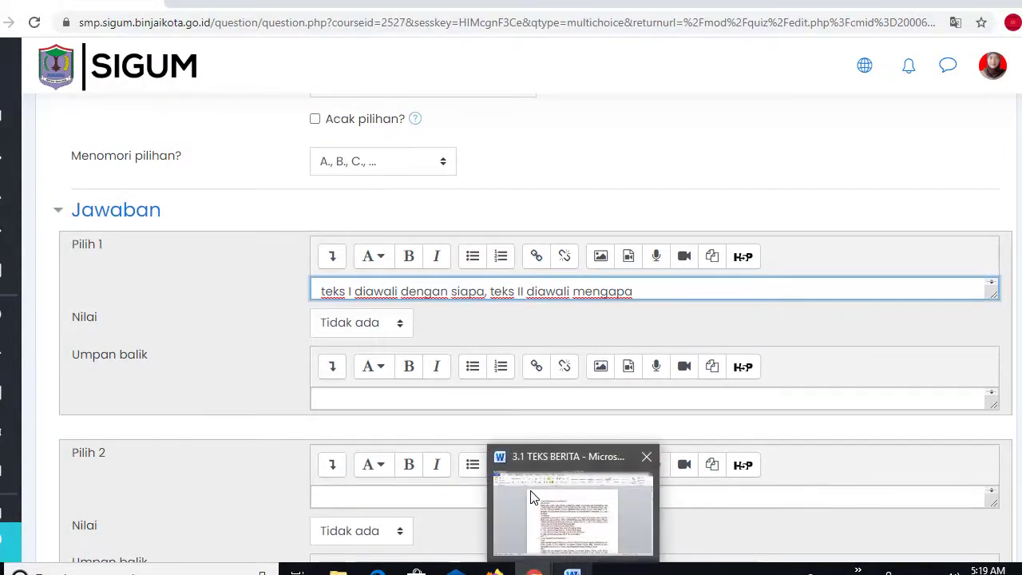
- Copy Word option B into the Pilih 2 answer field
left_click(330, 498)
left_click(572, 572)
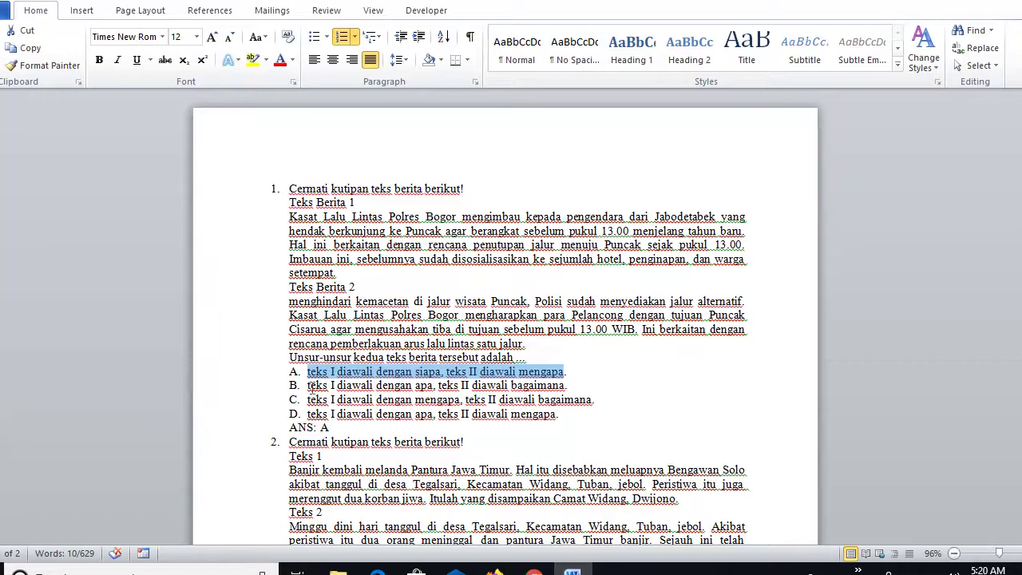
left_click_drag(309, 386, 563, 386)
key("ctrl+c")
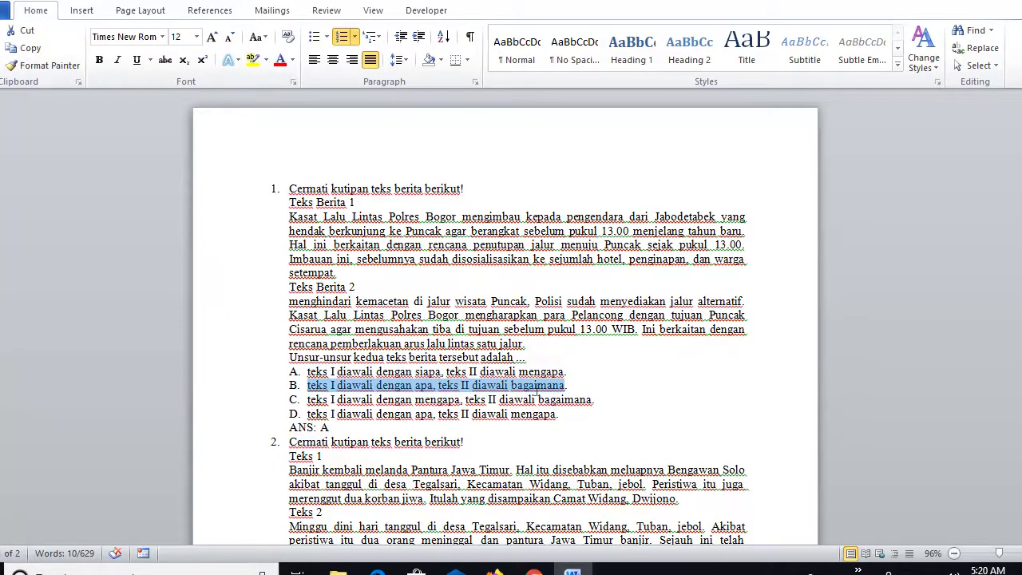
left_click(533, 573)
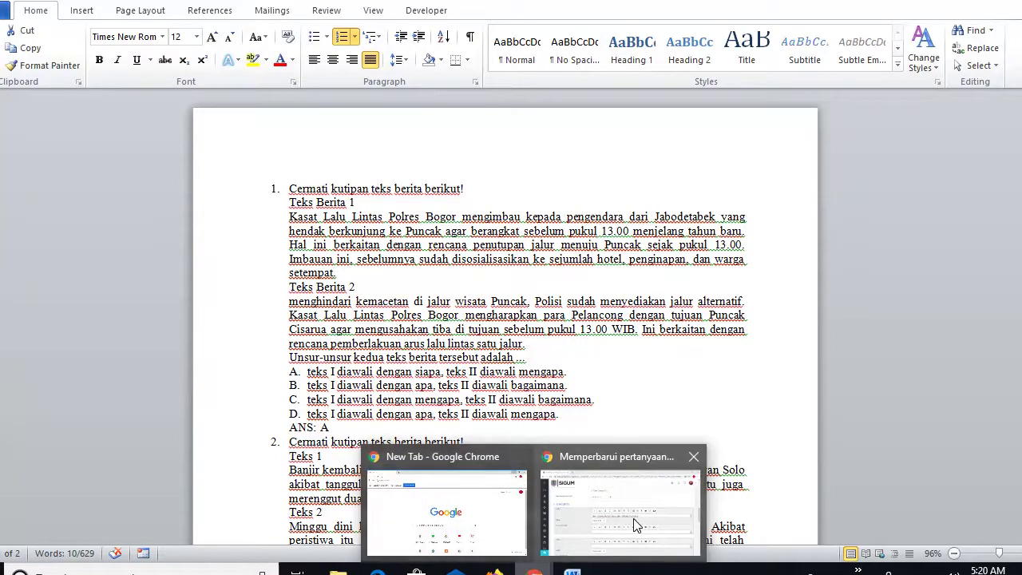
left_click(634, 519)
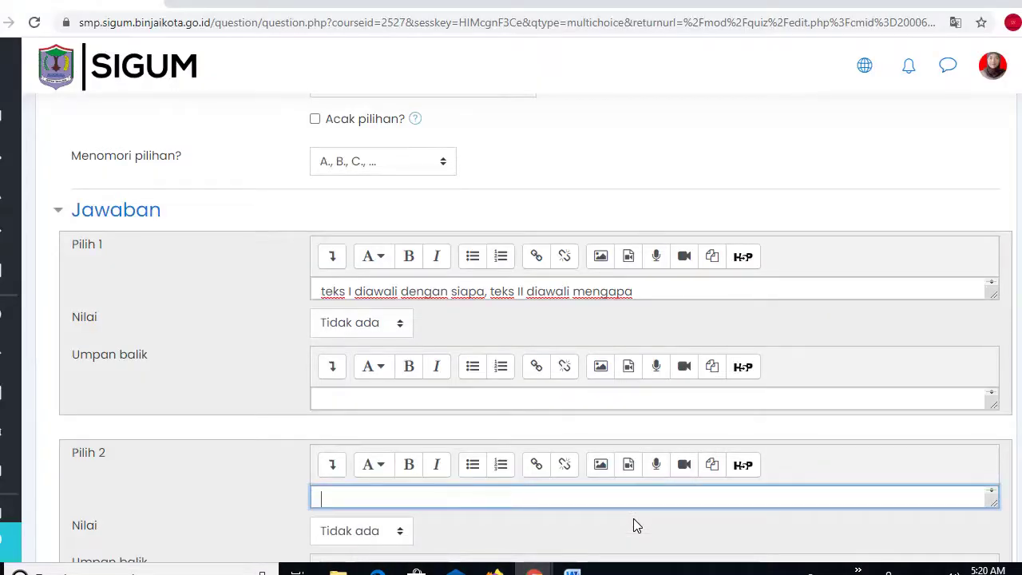
key("ctrl+v")
- Copy Word option C's sentence into the third answer choice
scroll(796, 475, "down", 6)
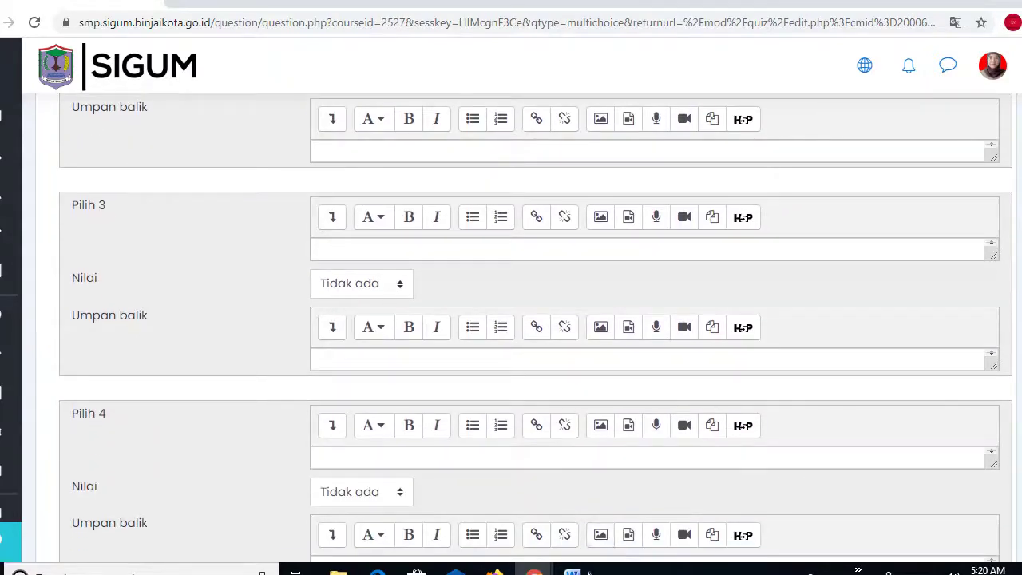
left_click(572, 572)
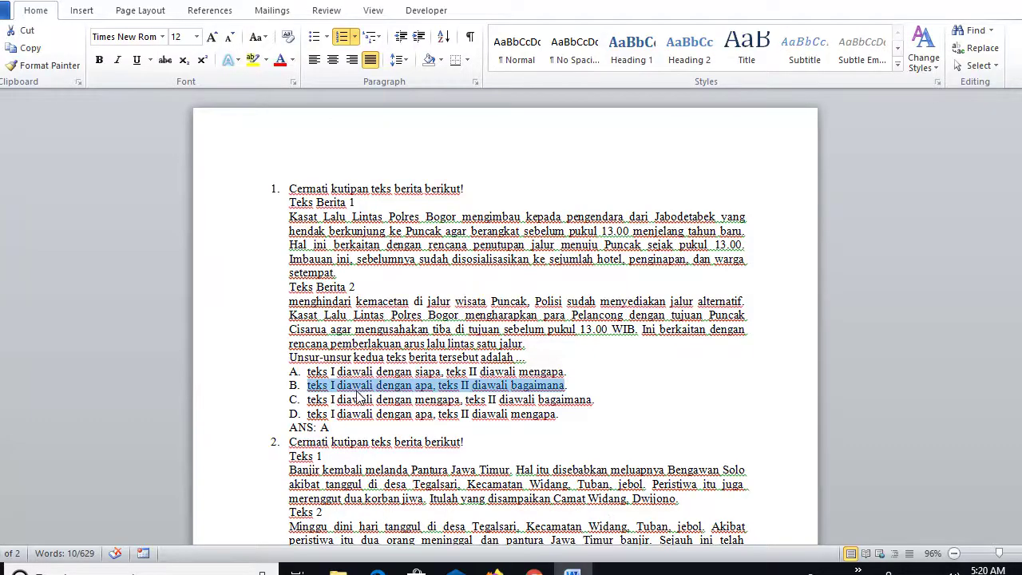
left_click_drag(305, 399, 585, 407)
key("ctrl+c")
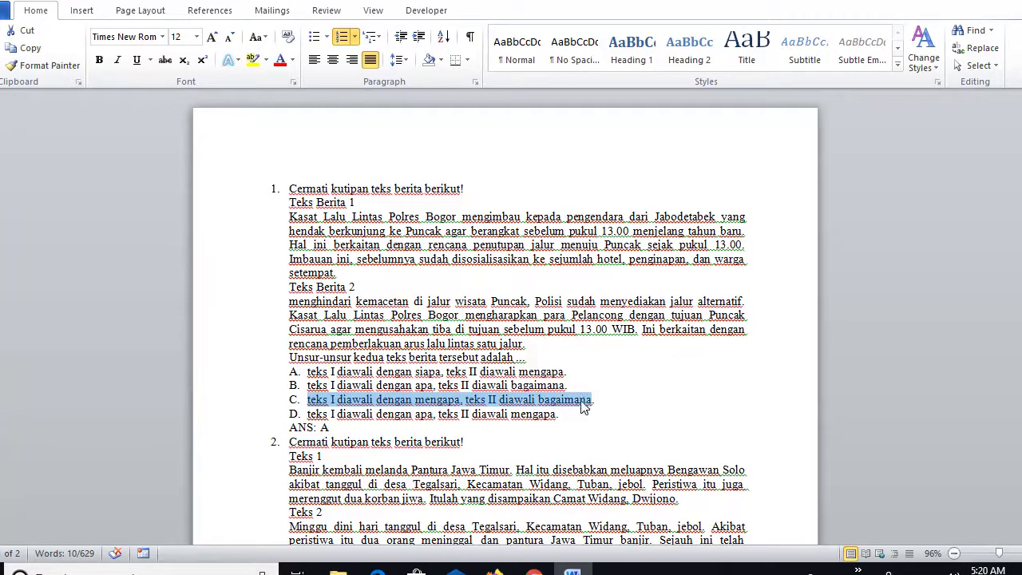
left_click(533, 570)
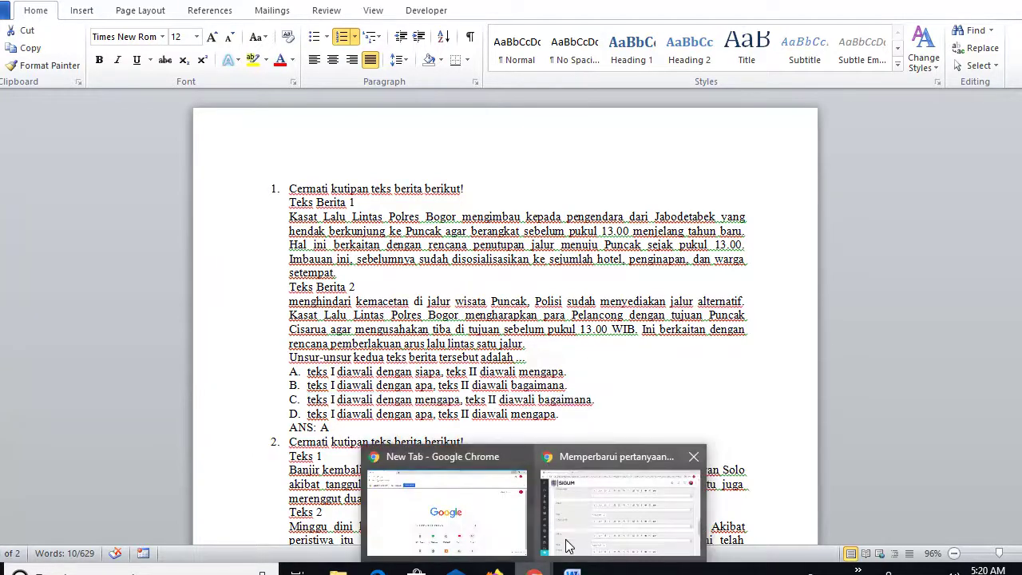
left_click(584, 526)
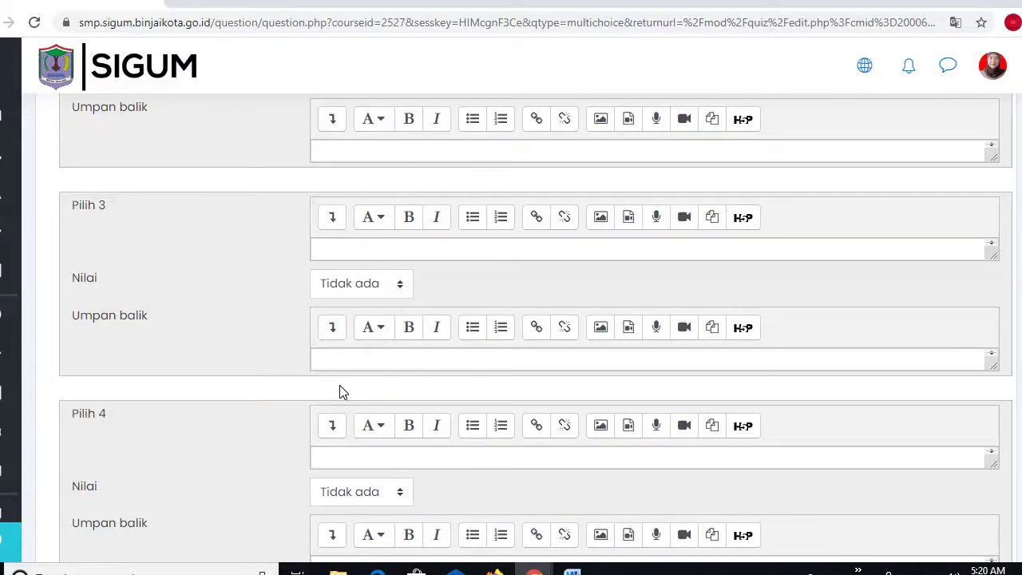
left_click(337, 250)
key("ctrl+v")
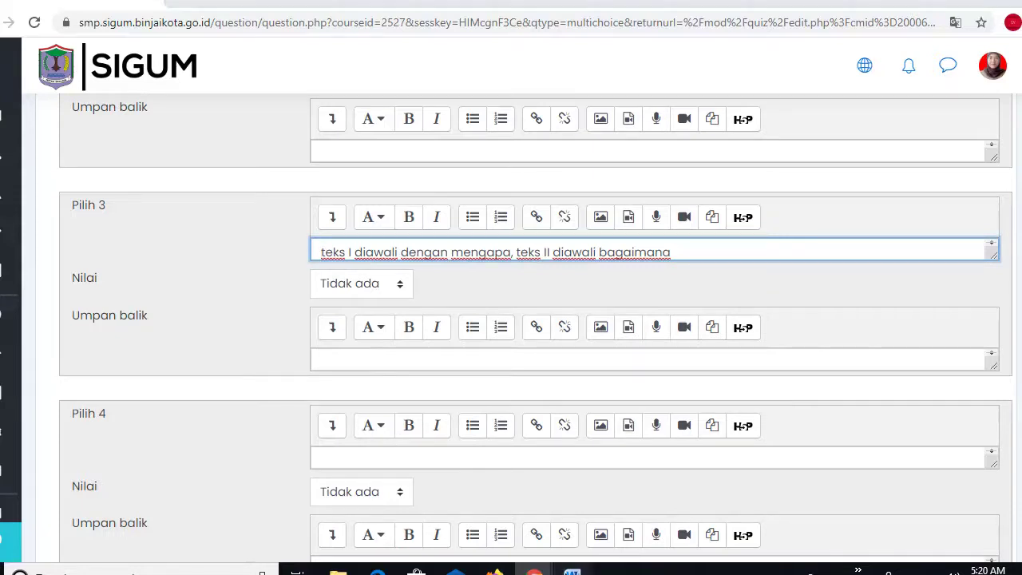
- Copy Word option D's sentence into the fourth answer choice
key("alt+Tab")
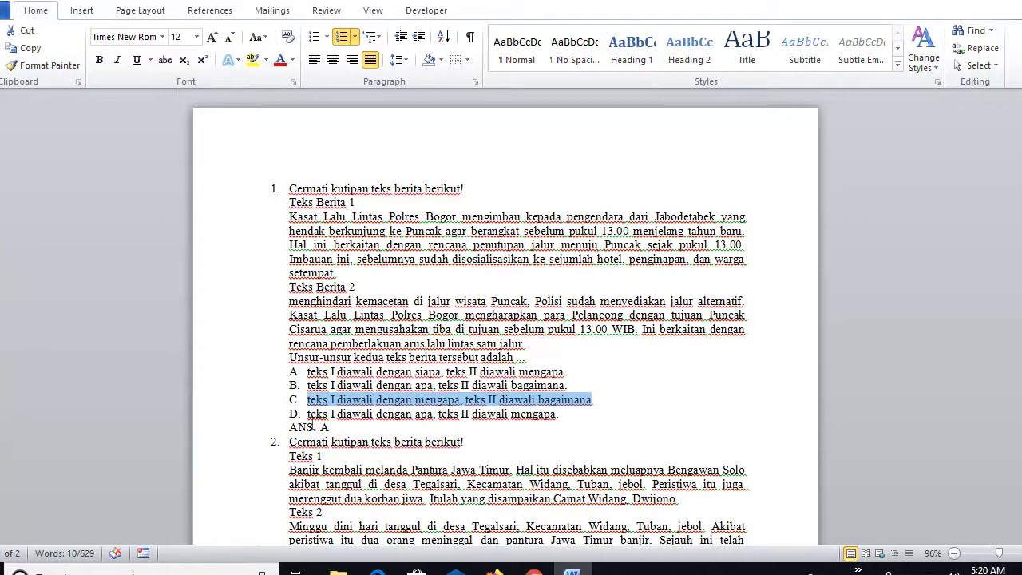
left_click_drag(306, 414, 550, 423)
key("ctrl+c")
left_click(535, 573)
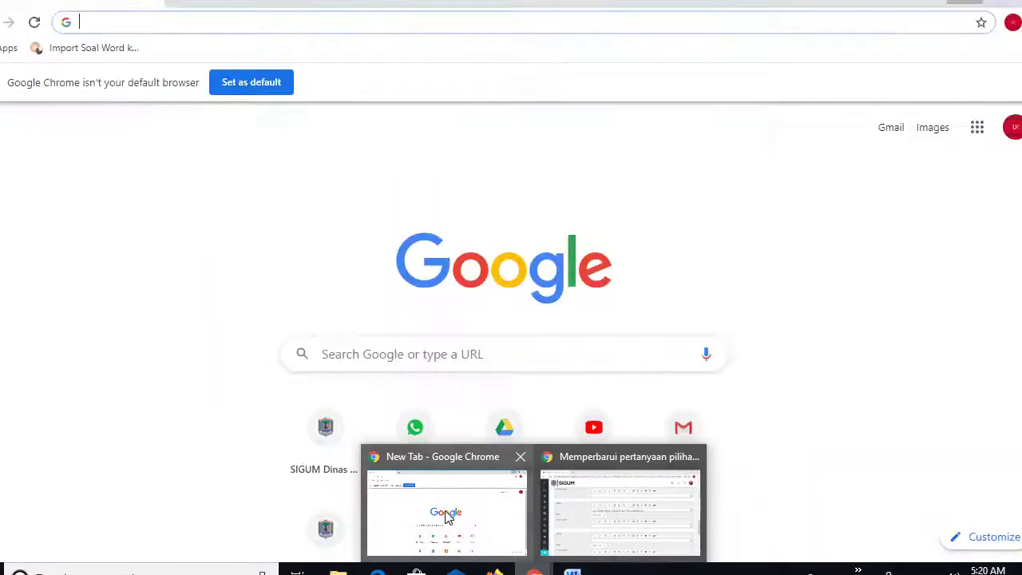
left_click(447, 517)
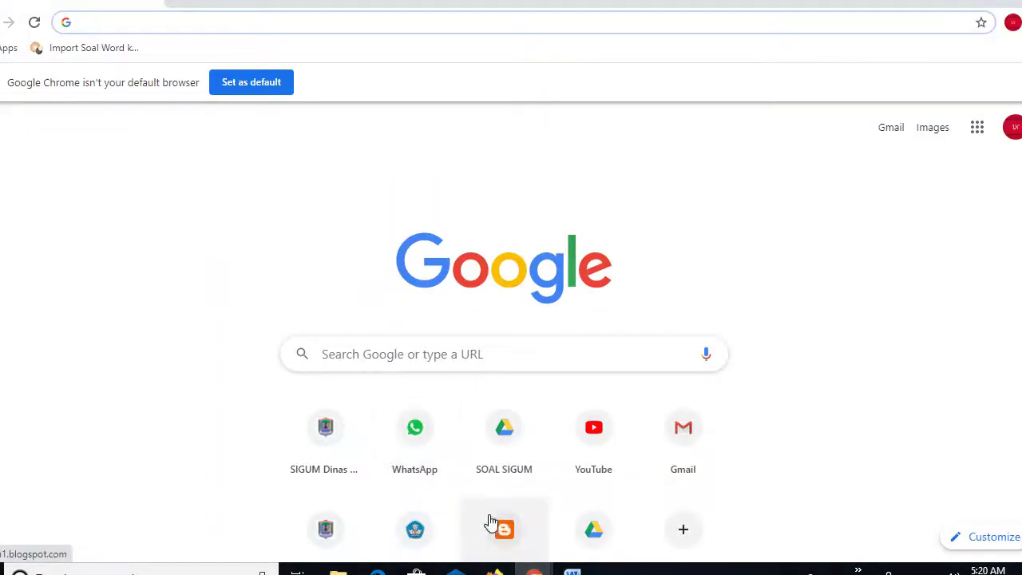
mouse_move(534, 569)
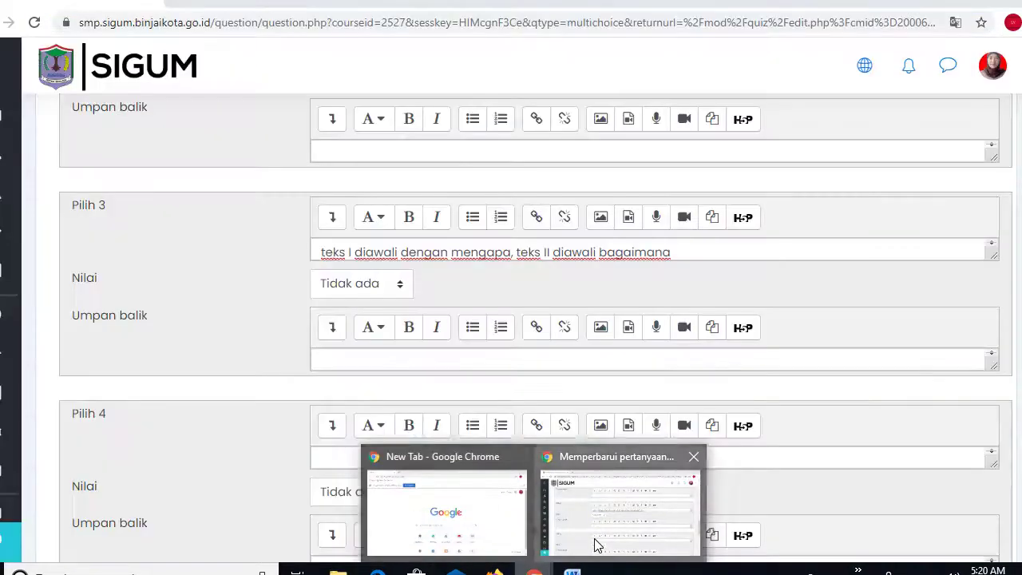
left_click(595, 527)
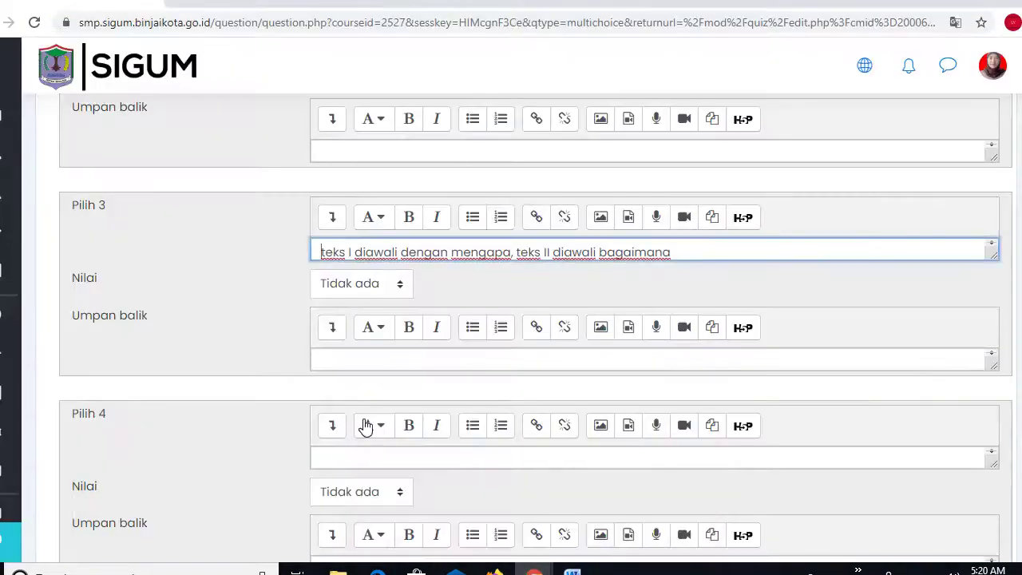
left_click(326, 457)
key("ctrl+v")
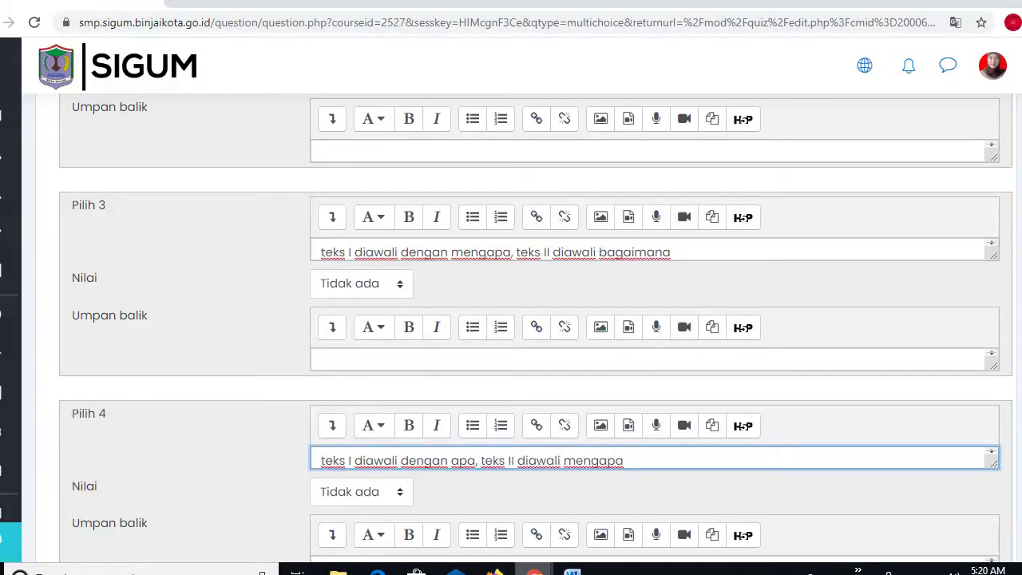
key("alt+Tab")
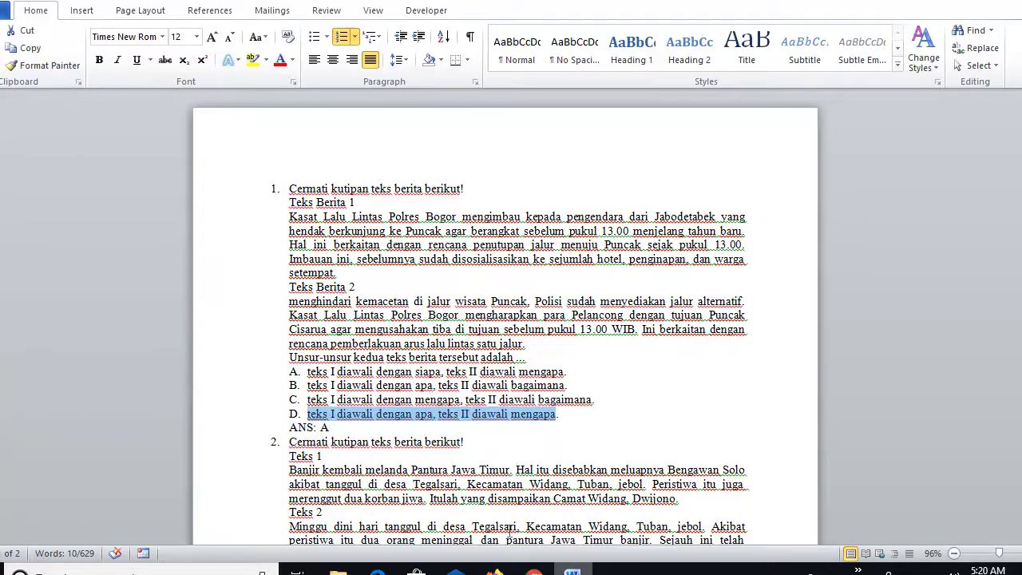
left_click(534, 573)
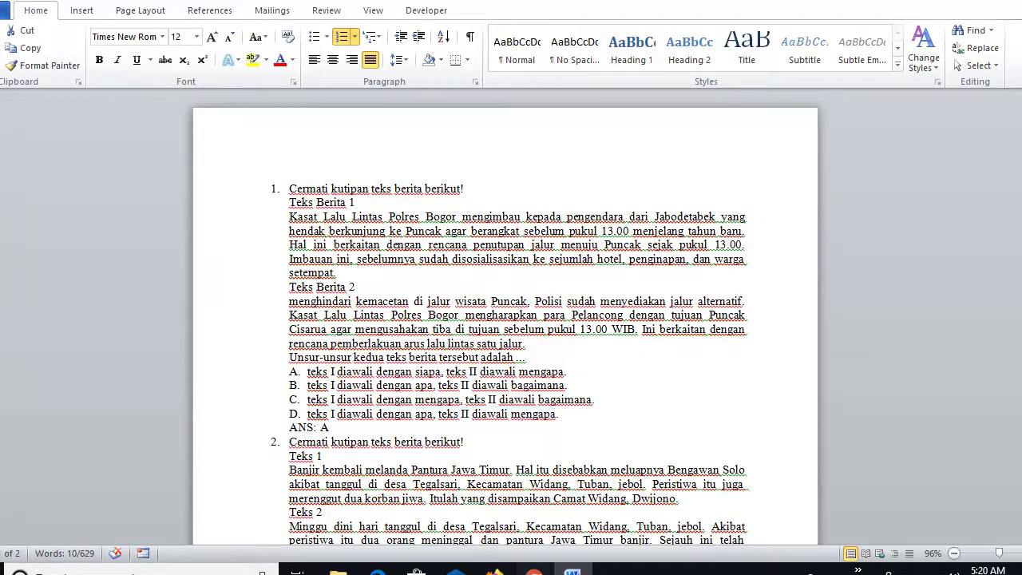
left_click(582, 528)
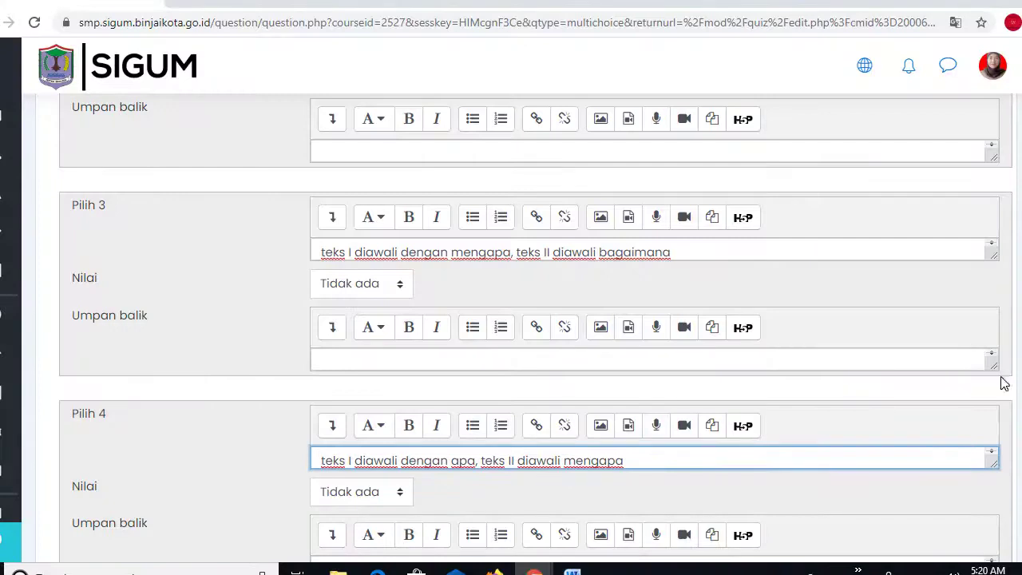
scroll(535, 328, "up", 6)
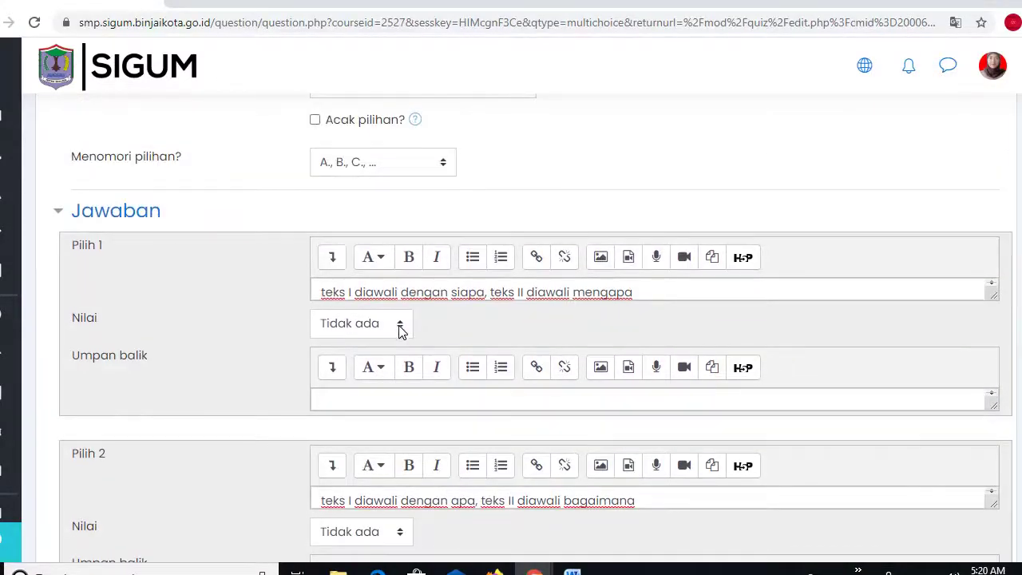
- Set the Nilai of Pilih 1 to 100%, leaving the other choices at Tidak ada
left_click(400, 327)
left_click(400, 327)
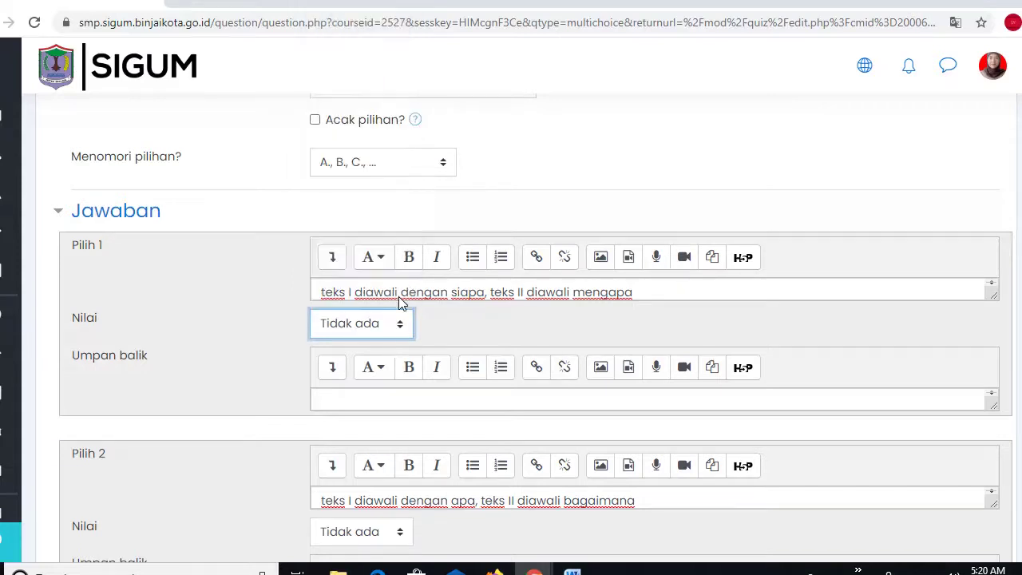
left_click(400, 327)
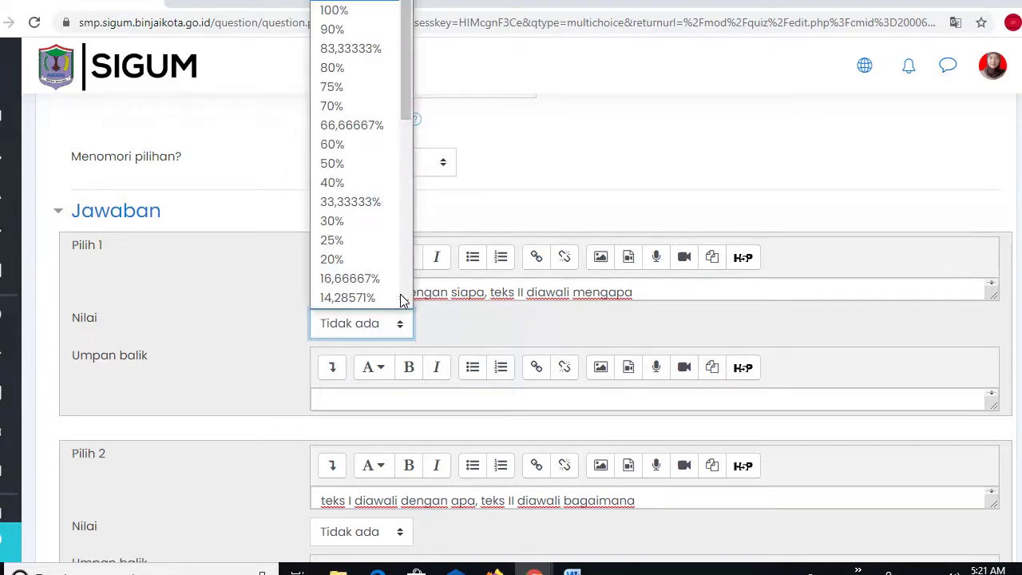
left_click(357, 11)
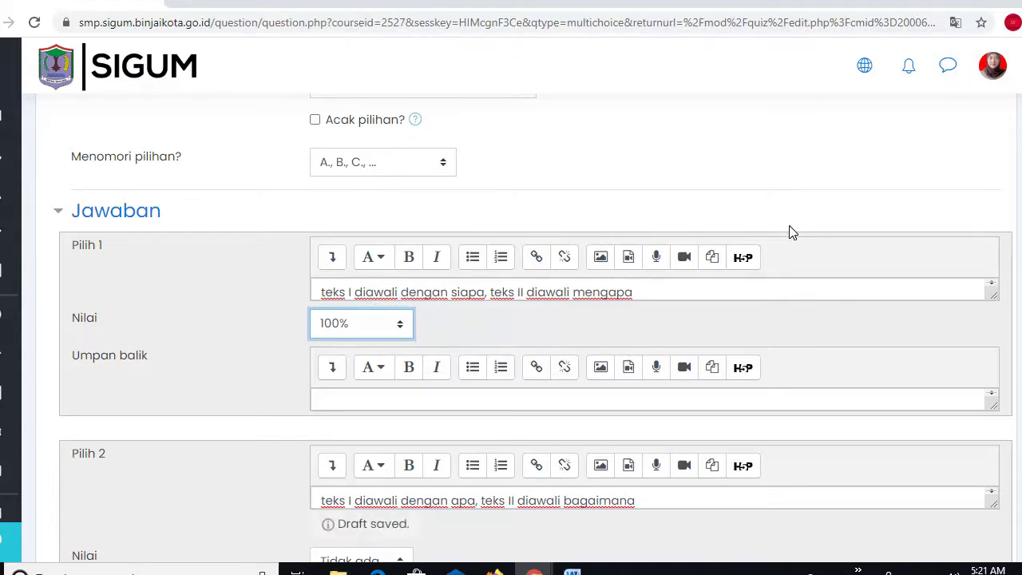
scroll(535, 328, "down", 7)
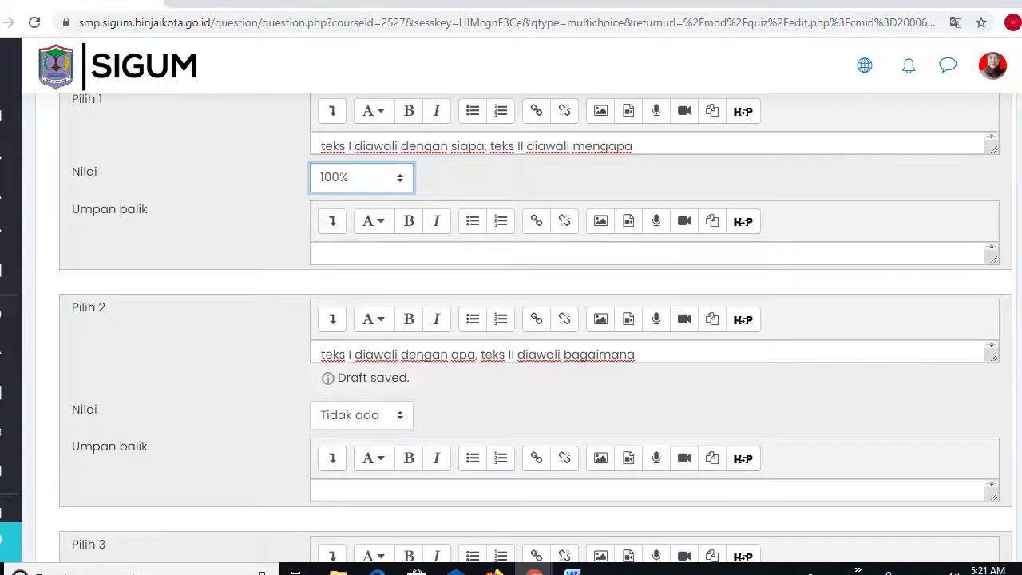
scroll(535, 327, "down", 4)
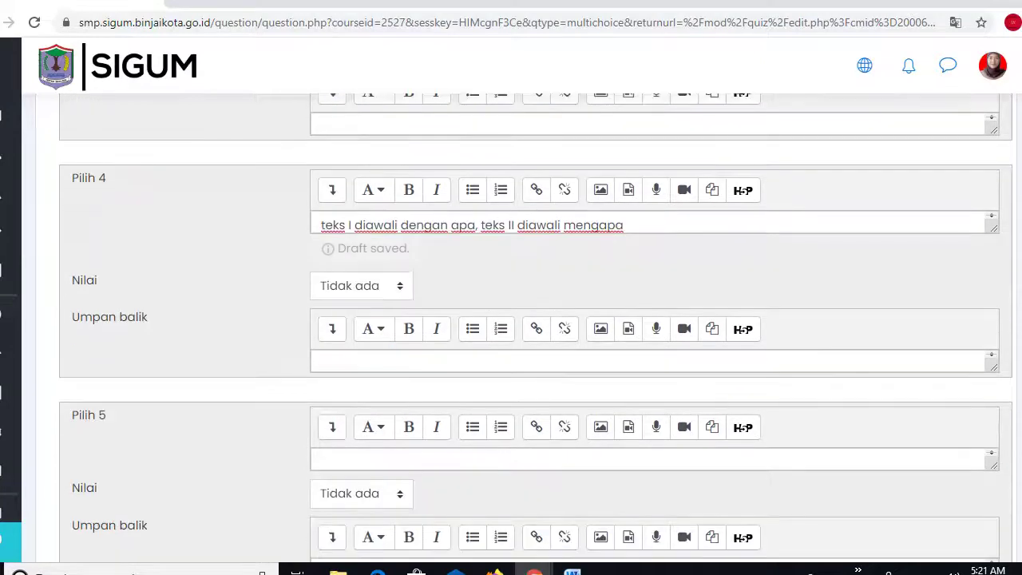
scroll(535, 328, "up", 2)
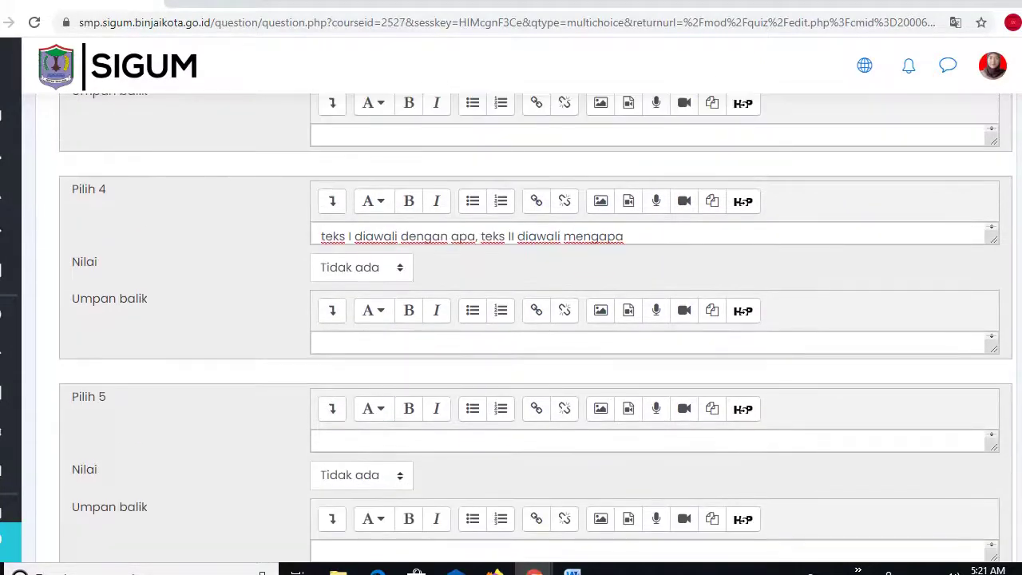
scroll(535, 328, "down", 1)
scroll(535, 327, "up", 15)
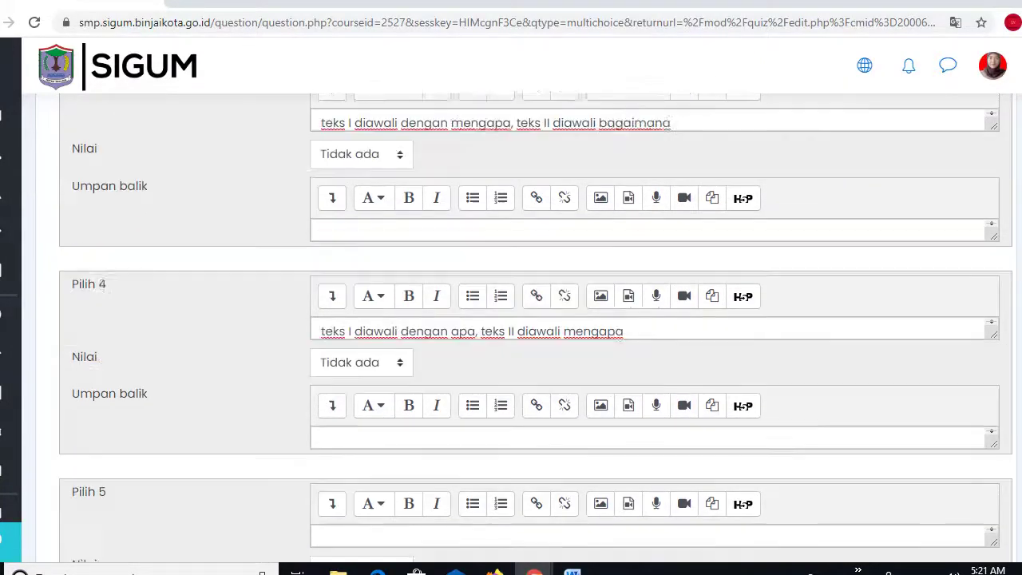
scroll(535, 328, "up", 4)
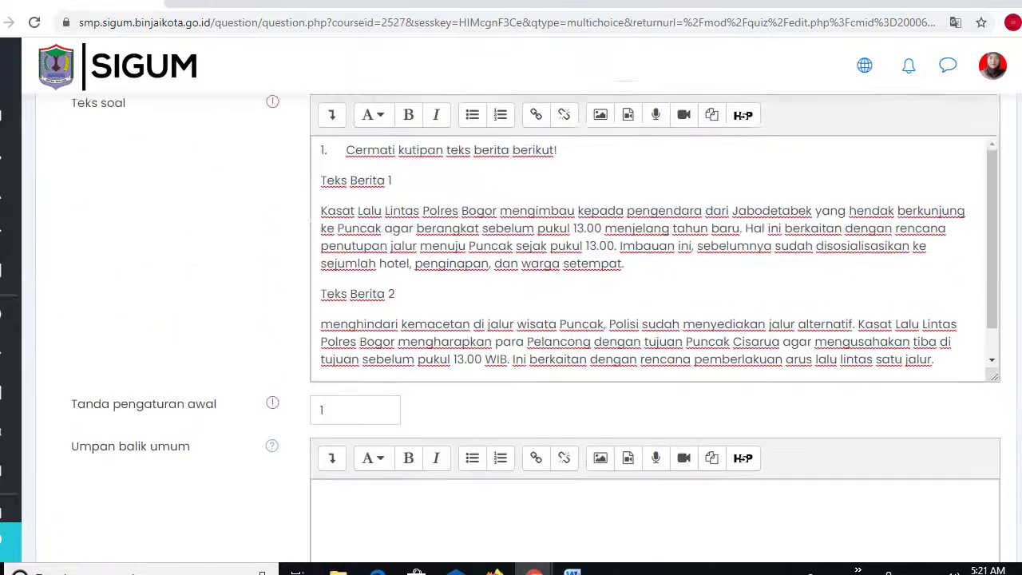
scroll(535, 327, "down", 6)
scroll(535, 327, "down", 4)
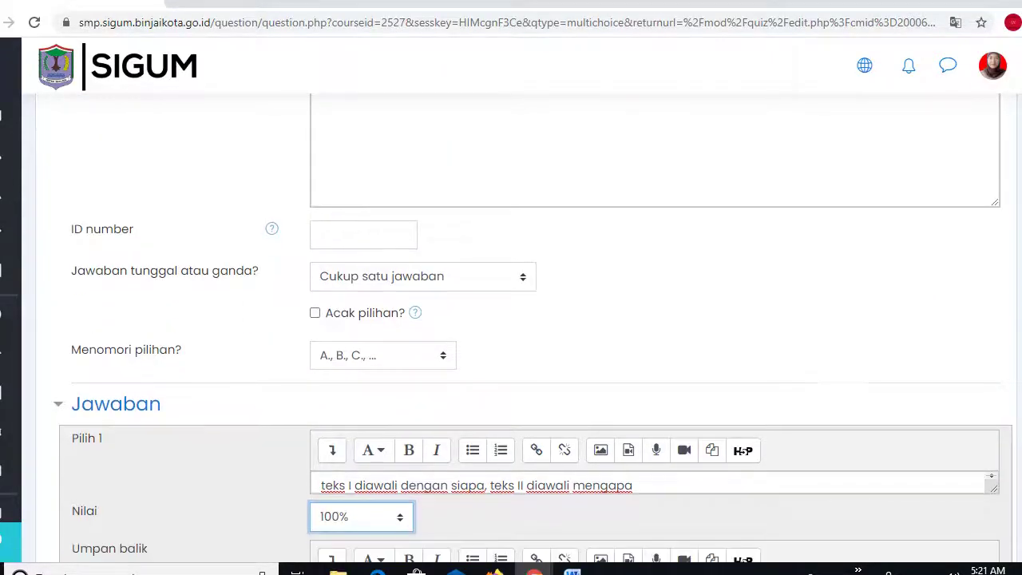
scroll(535, 327, "down", 1)
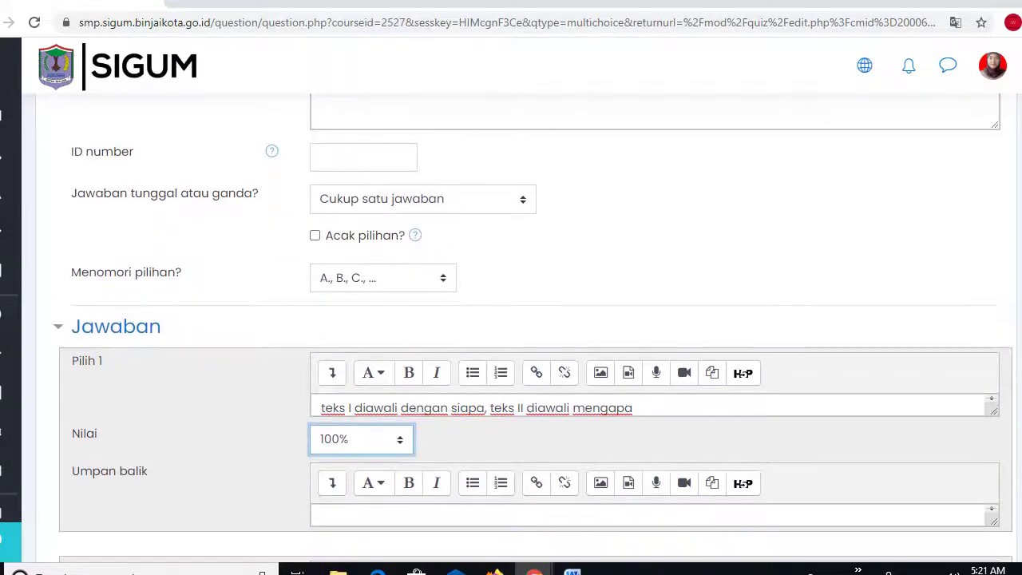
scroll(535, 327, "down", 17)
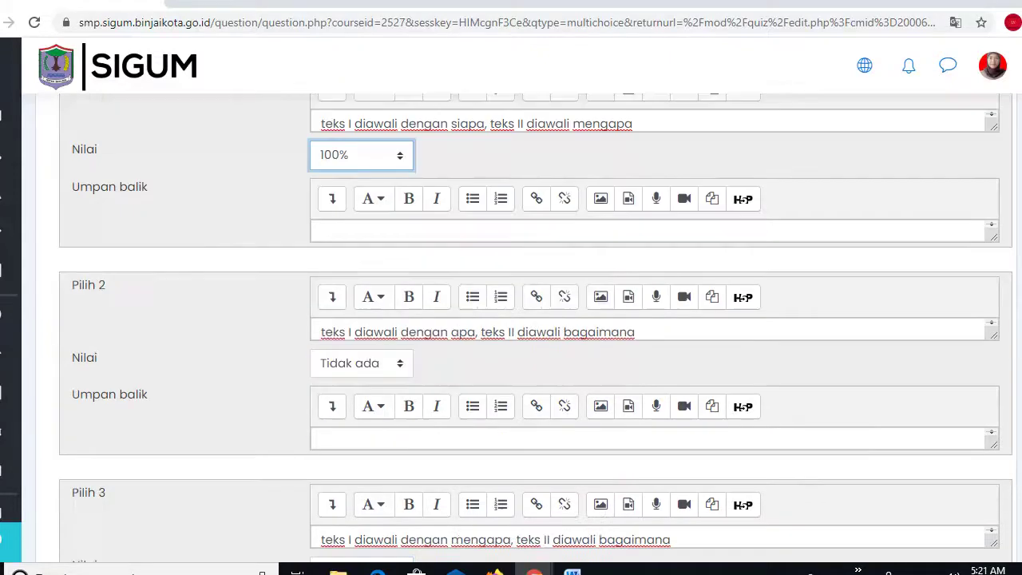
scroll(535, 328, "down", 2)
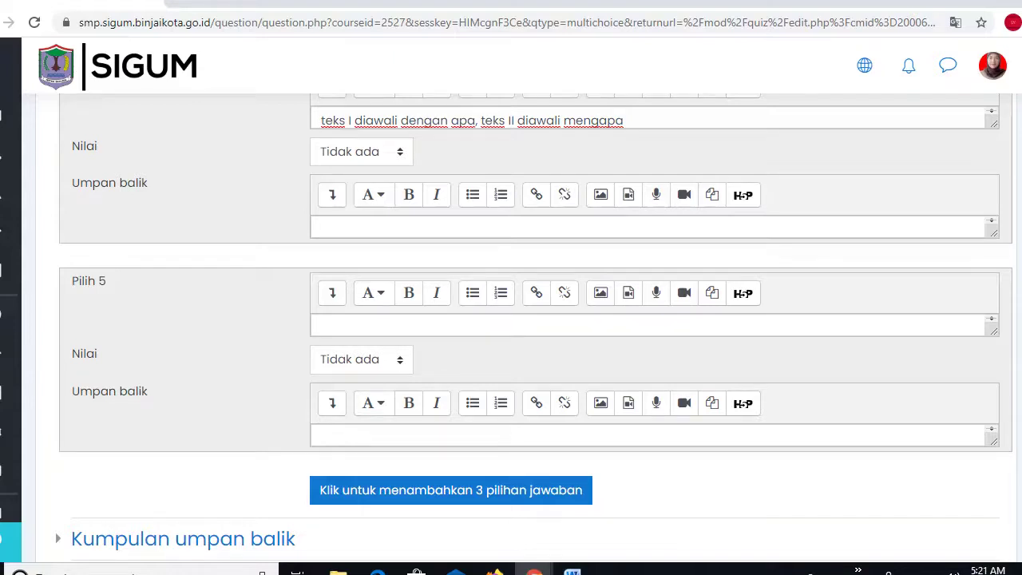
scroll(347, 520, "down", 5)
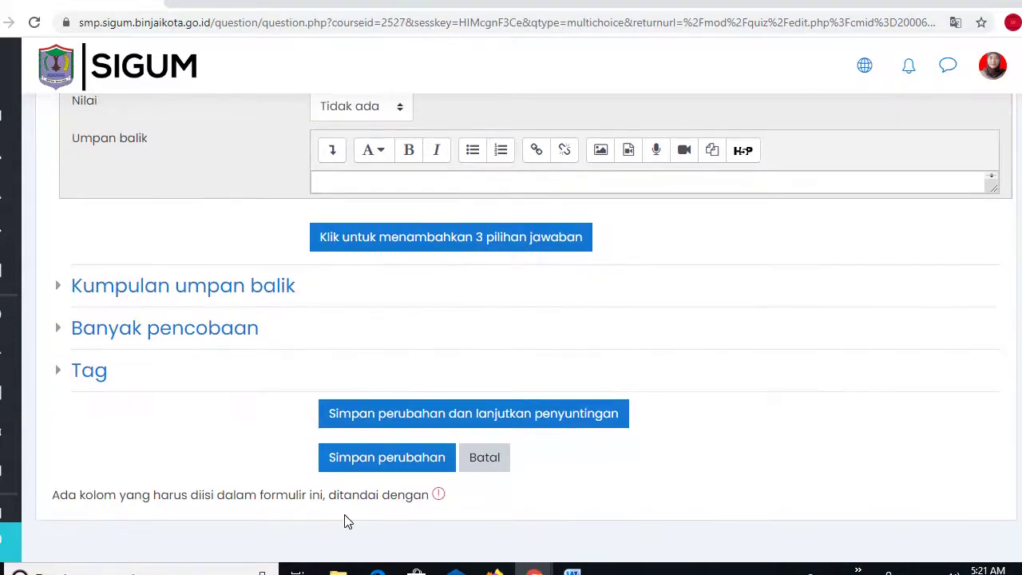
- Save question 1, add a new Pilihan ganda question, and begin its name with 'Pilihan'
left_click(390, 463)
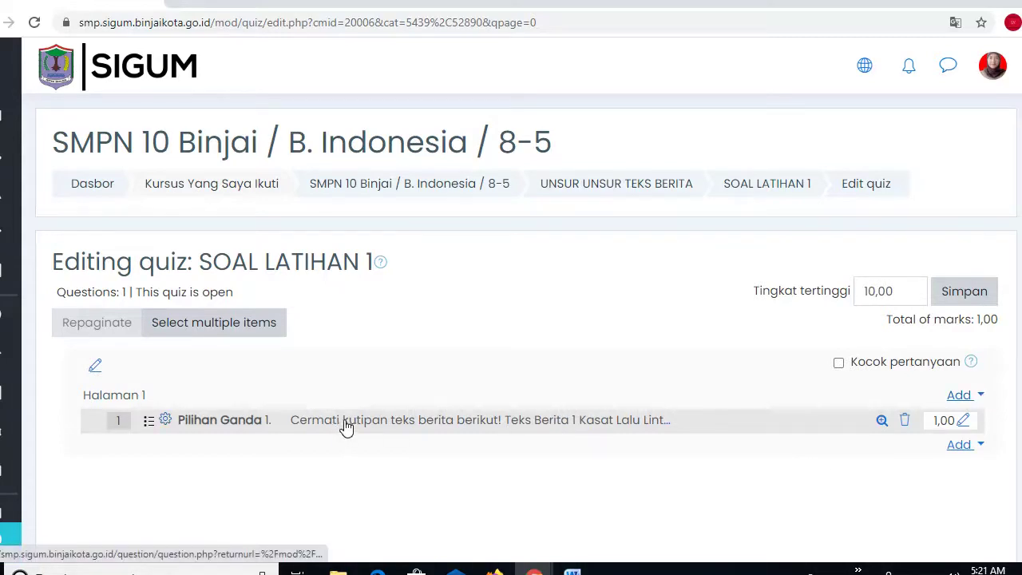
left_click(961, 448)
left_click(892, 475)
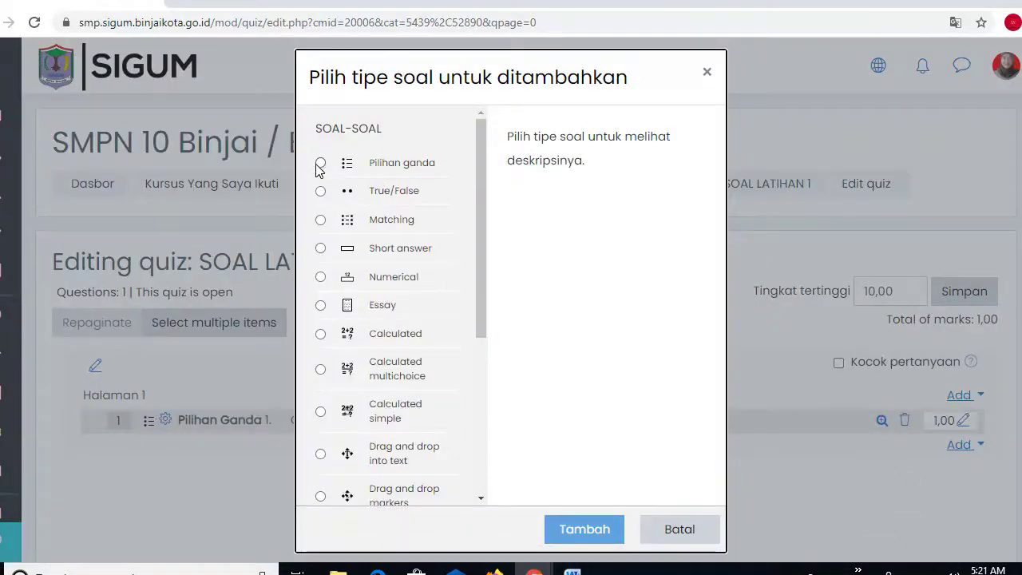
left_click(320, 164)
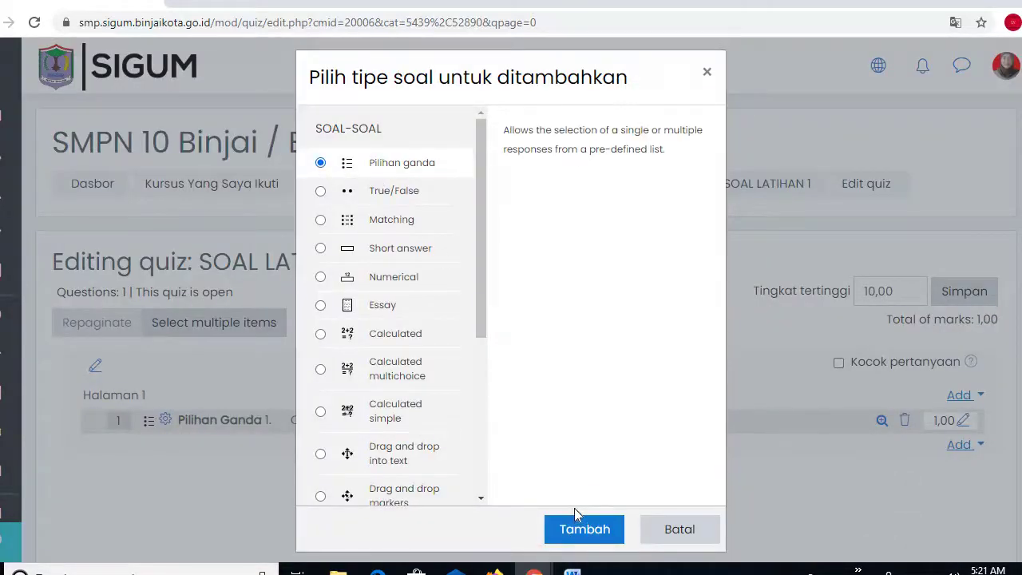
left_click(569, 533)
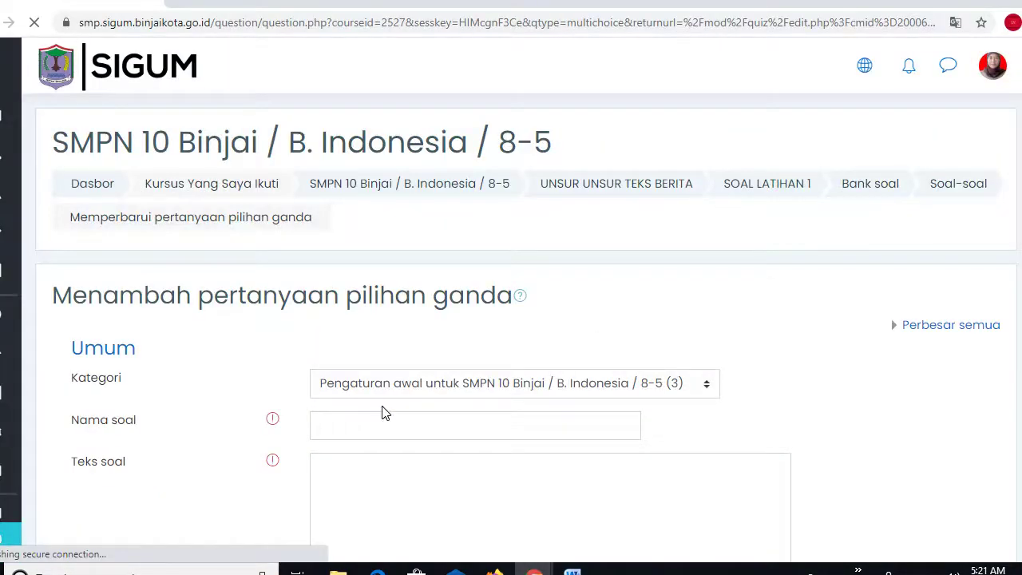
left_click(331, 430)
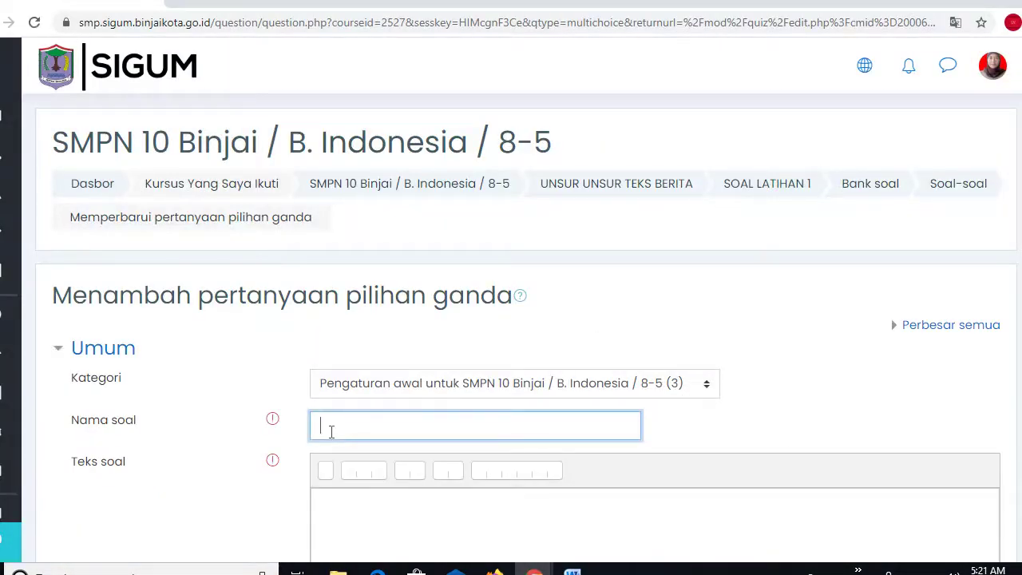
type("Piliha")
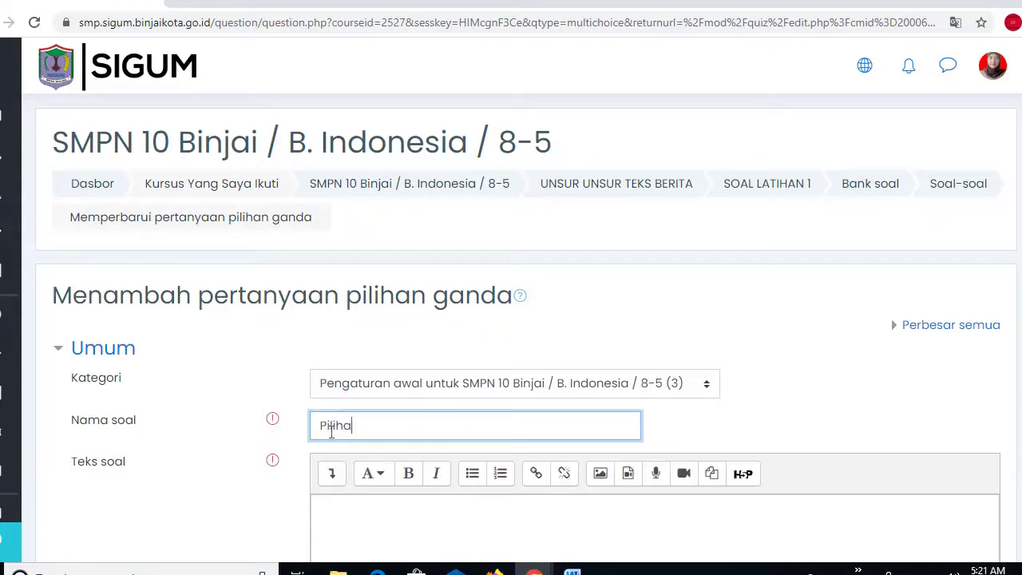
type("n Ganda")
- Move to the Teks soal editor of the new Pilihan Ganda question
scroll(525, 319, "down", 3)
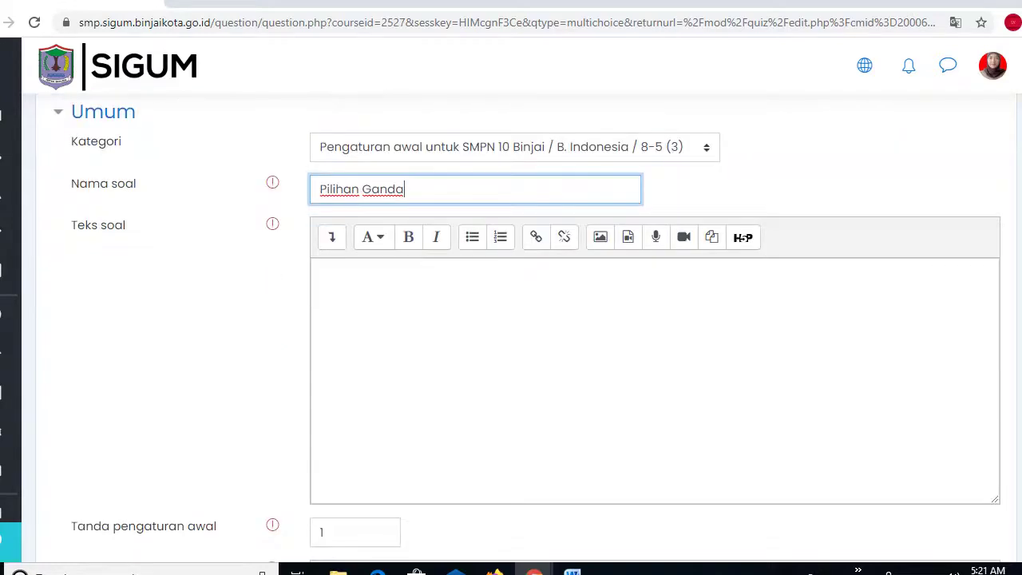
scroll(525, 319, "down", 2)
scroll(525, 328, "down", 4)
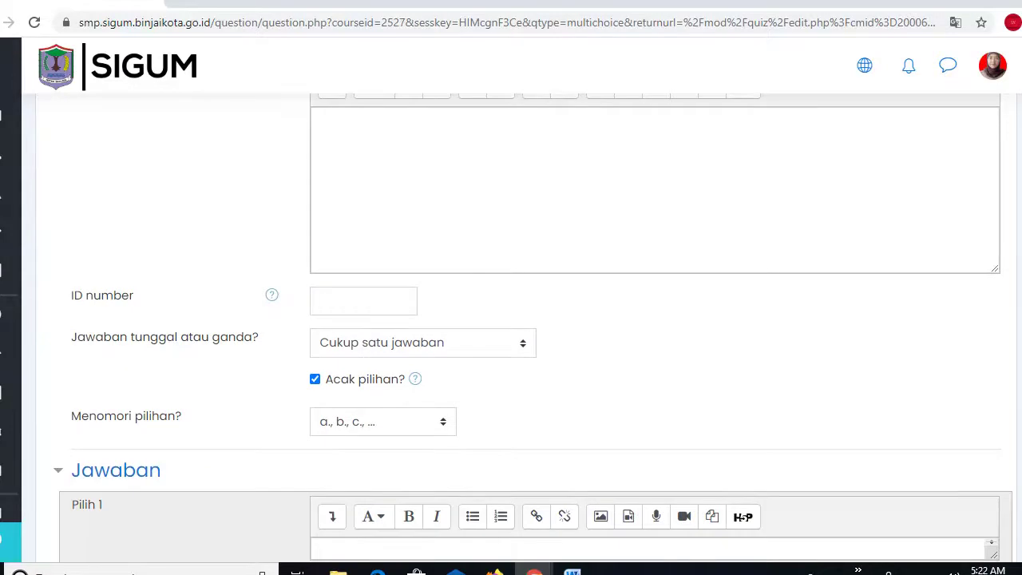
scroll(526, 319, "up", 6)
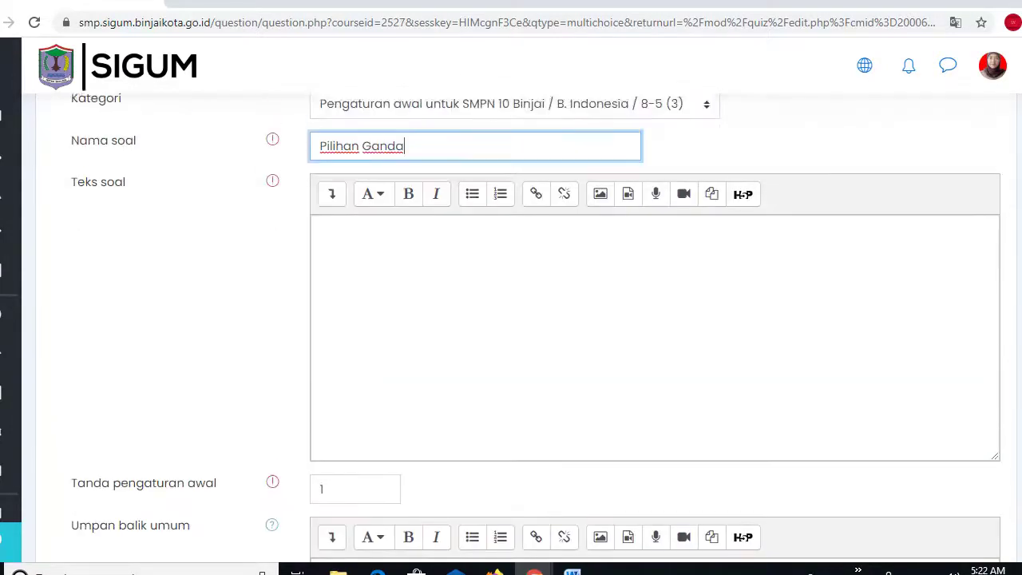
left_click(349, 291)
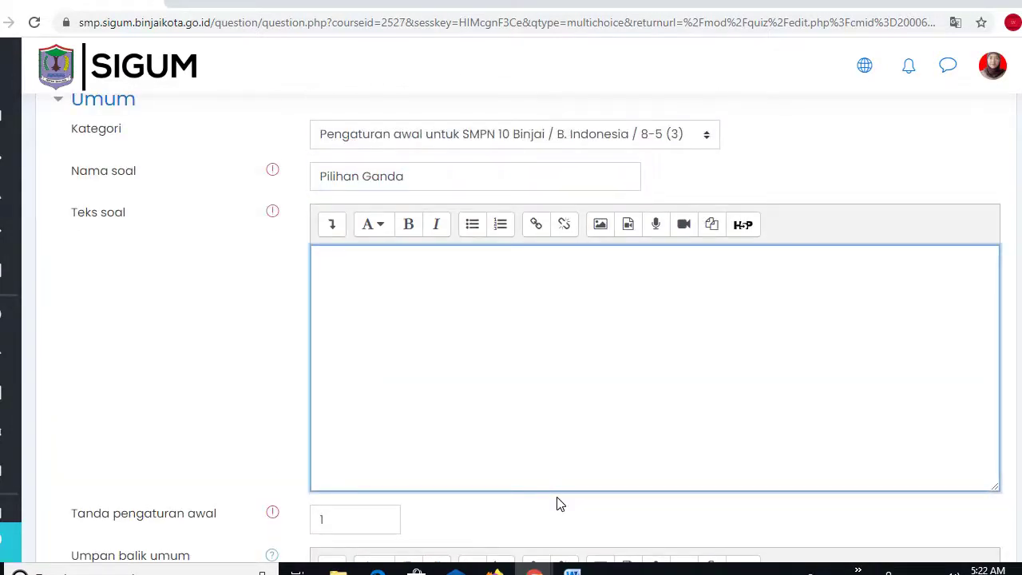
- Select question 2's stem text in the Word document
left_click(572, 569)
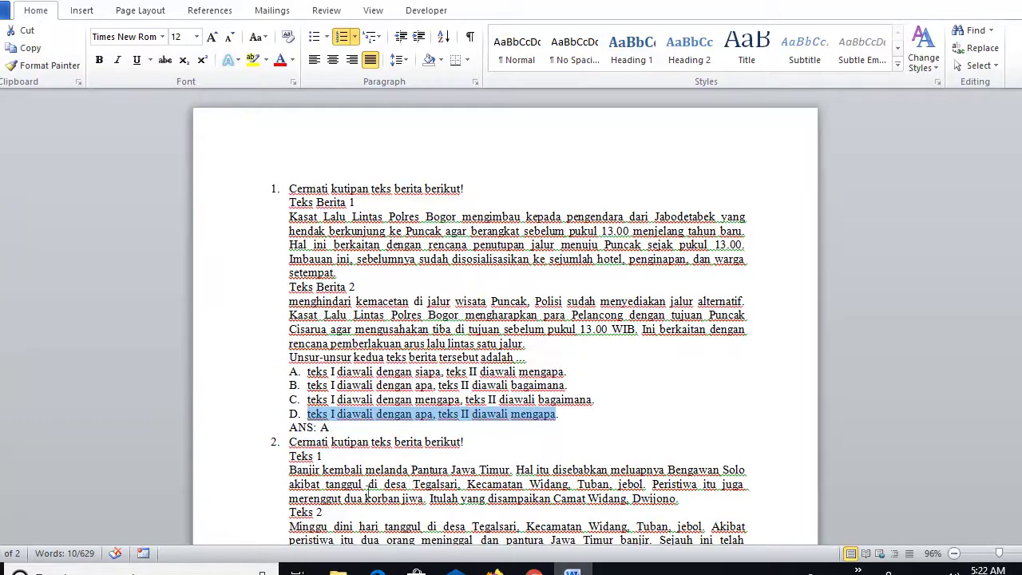
left_click_drag(292, 441, 419, 497)
left_click_drag(408, 381, 526, 267)
key("ctrl+c")
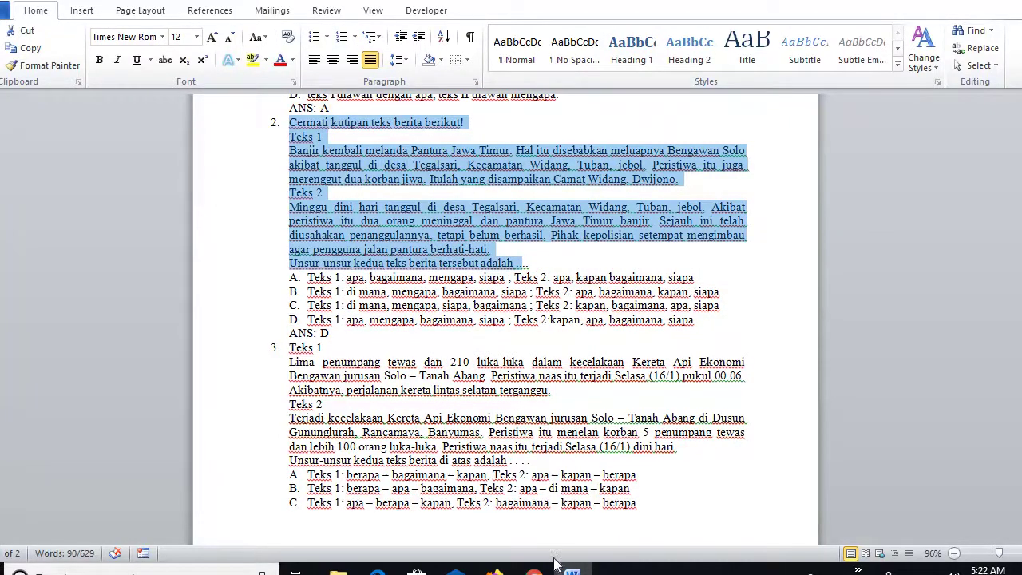
- Paste question 2's passage into the Teks soal field
left_click(534, 571)
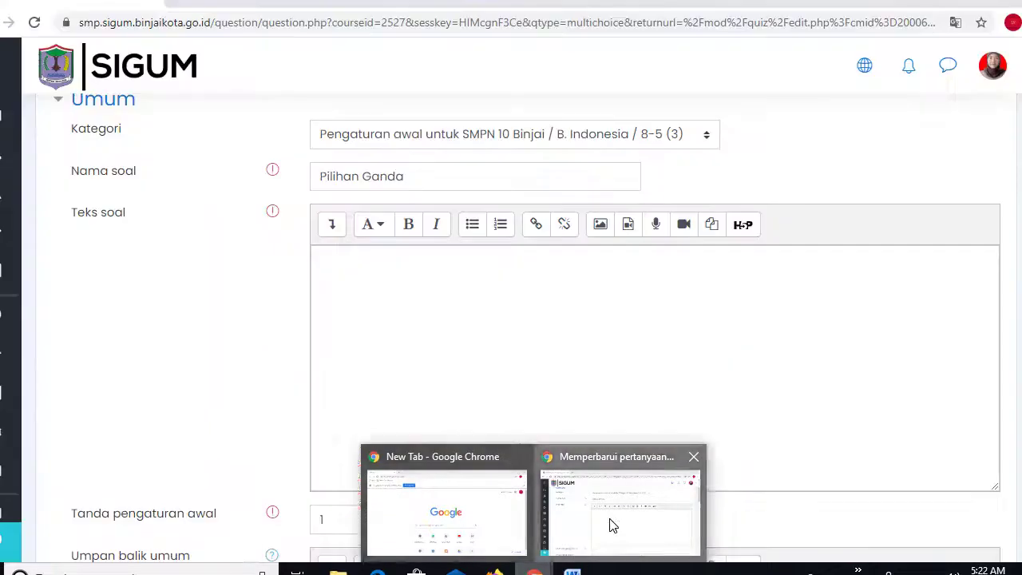
left_click(611, 519)
key("ctrl+v")
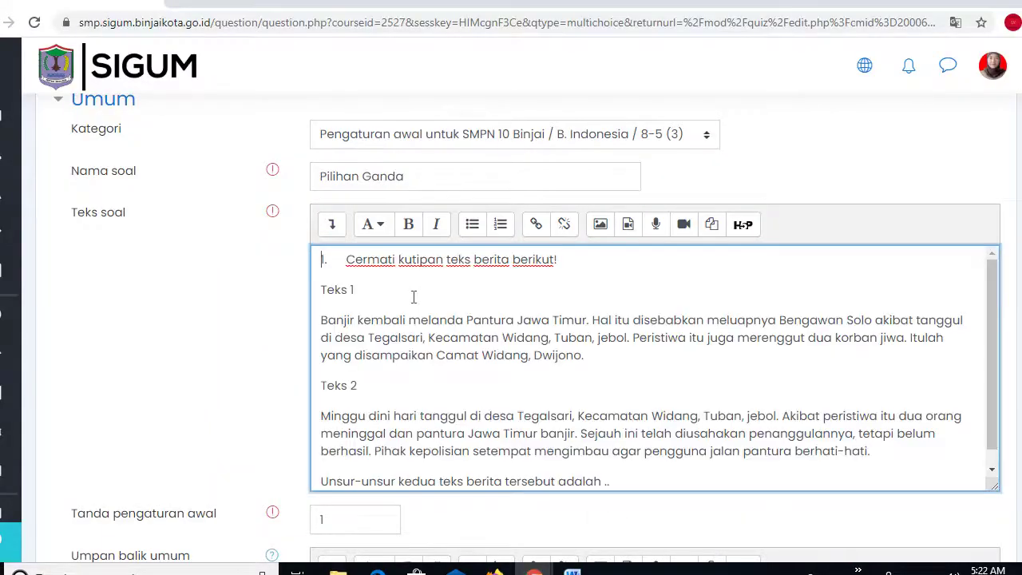
scroll(1018, 287, "down", 4)
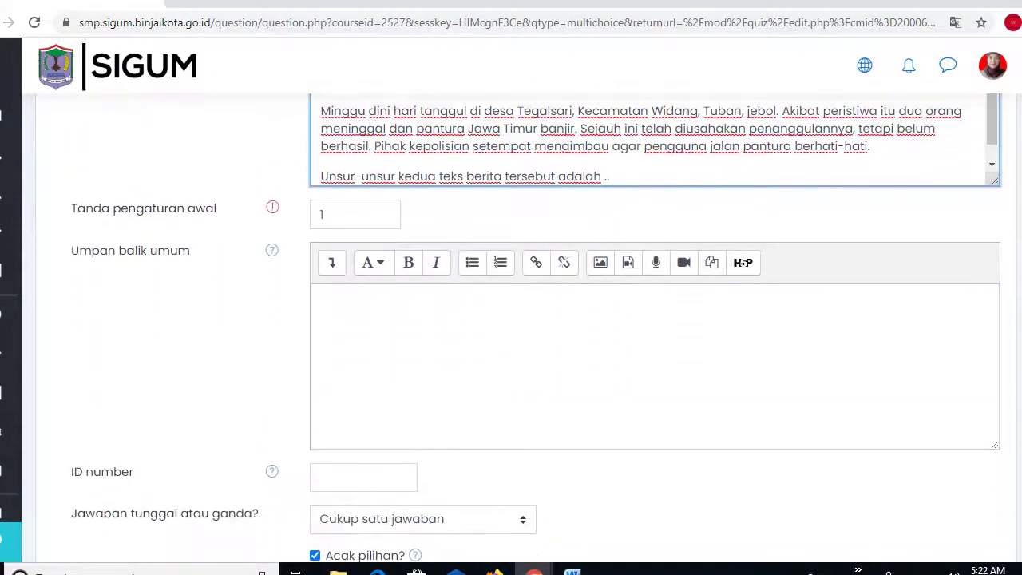
scroll(537, 328, "down", 3)
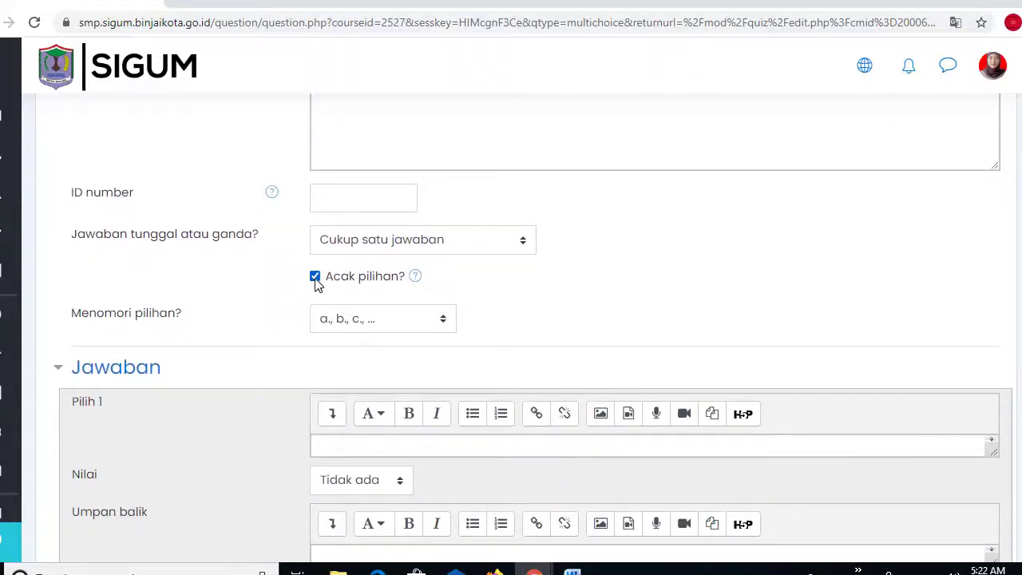
- Uncheck 'Acak pilihan?' and number the choices 'A., B., C., ...'
left_click(315, 276)
left_click(439, 323)
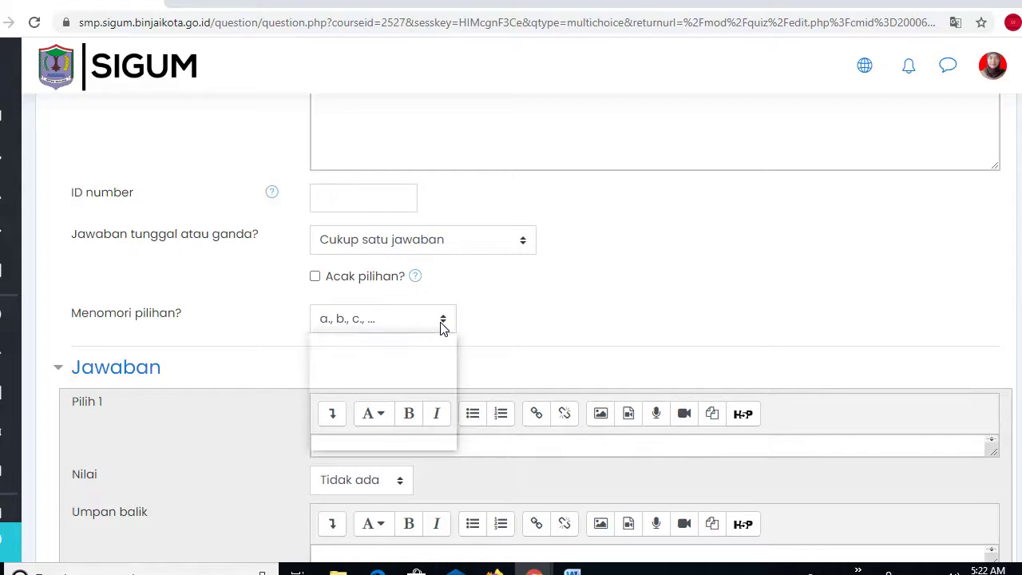
left_click(335, 364)
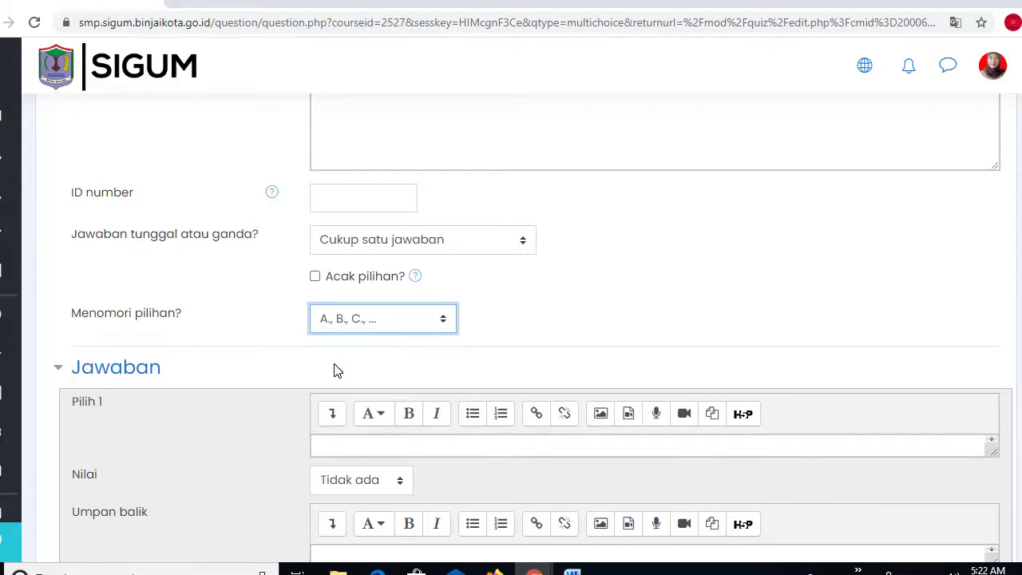
scroll(533, 328, "down", 5)
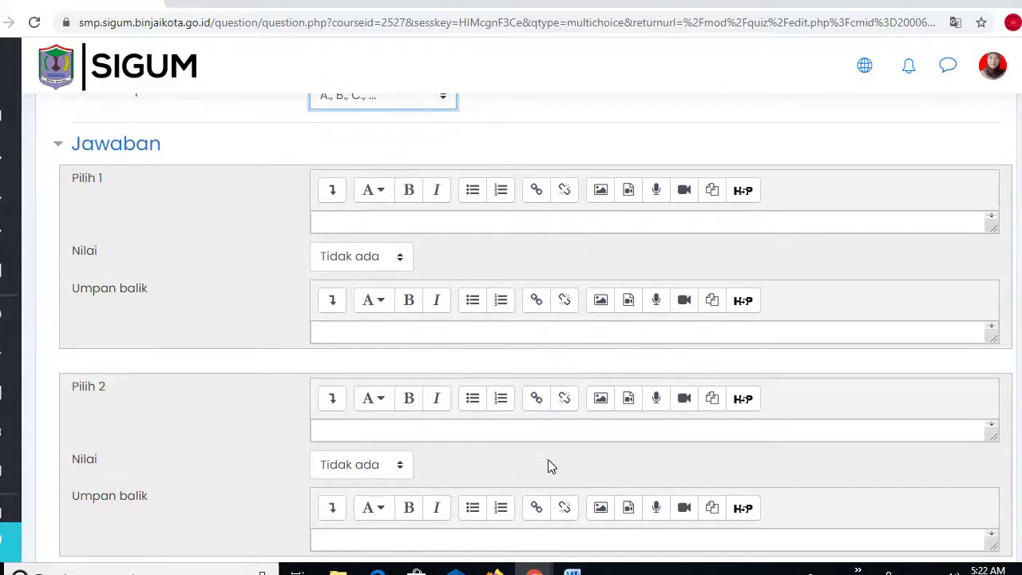
- Copy option A from Word into Pilih 1
left_click(572, 572)
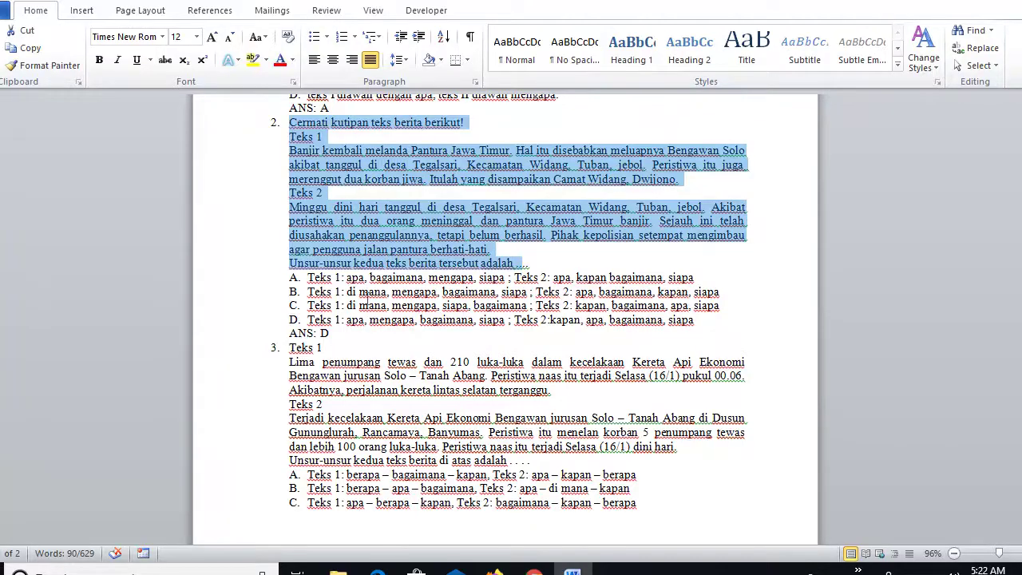
left_click_drag(308, 277, 684, 287)
key("ctrl+c")
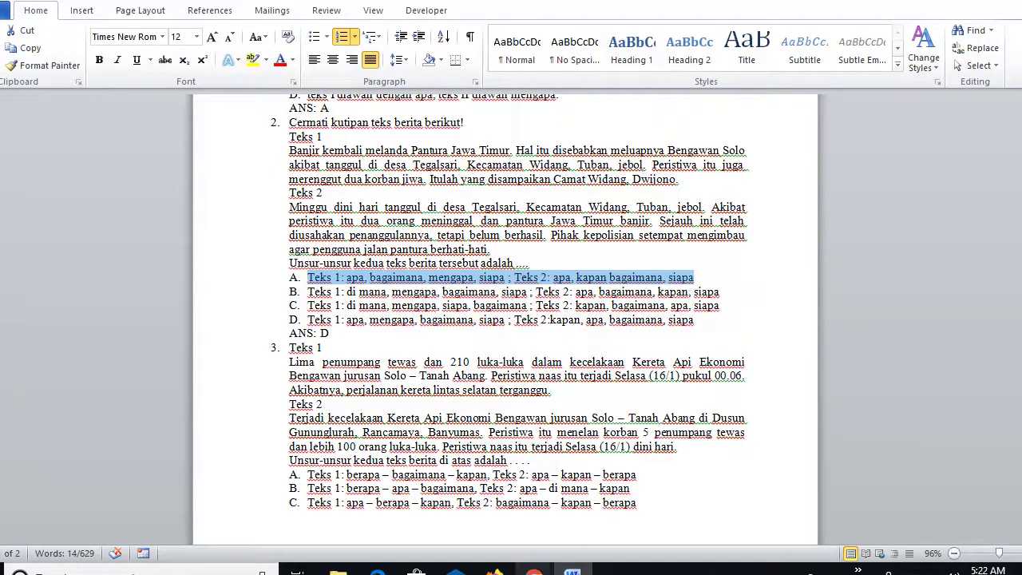
left_click(535, 572)
left_click(627, 521)
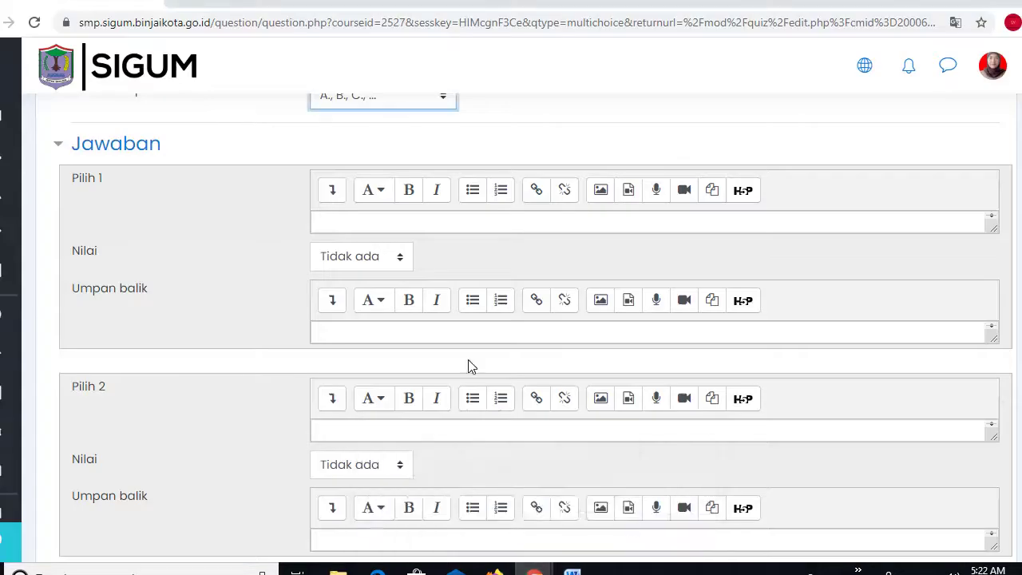
left_click(332, 224)
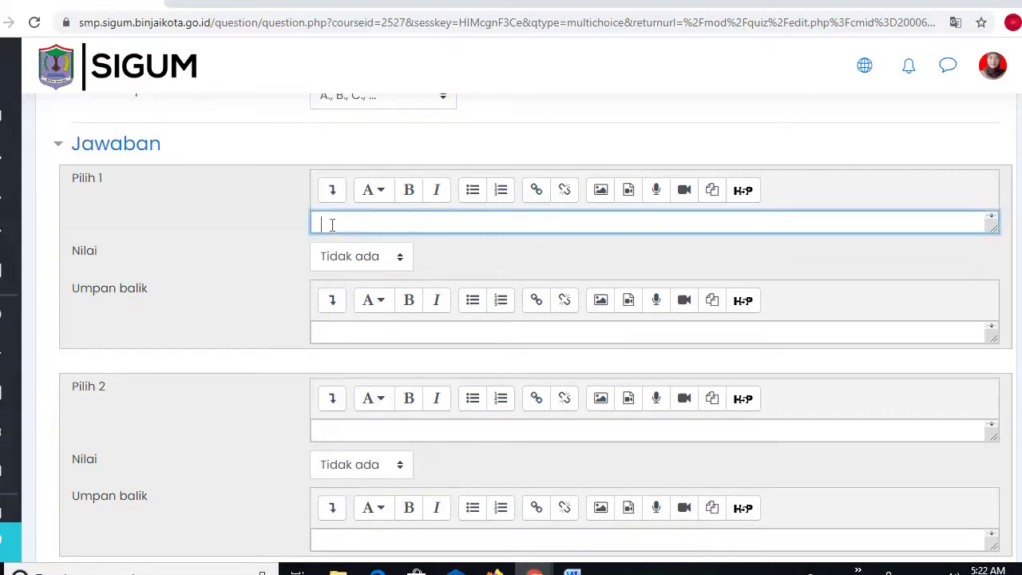
key("ctrl+v")
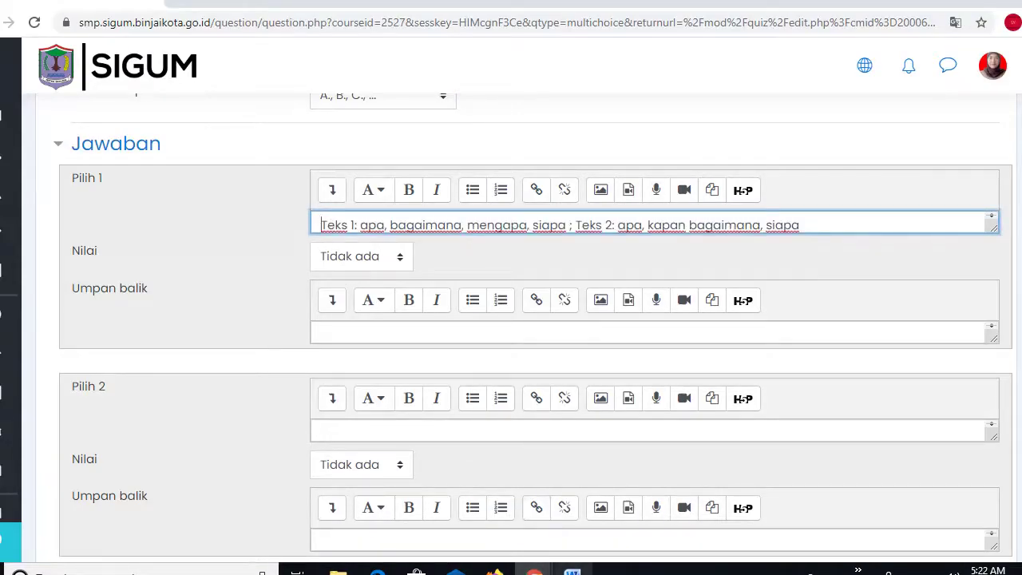
- Copy option B from Word into Pilih 2
key("alt+Tab")
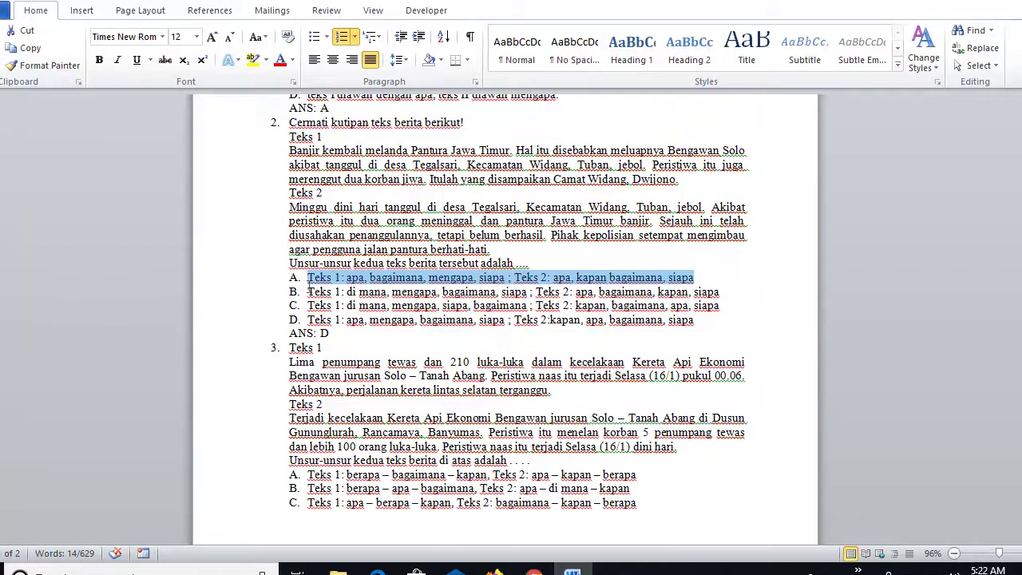
left_click_drag(308, 292, 723, 297)
key("ctrl+c")
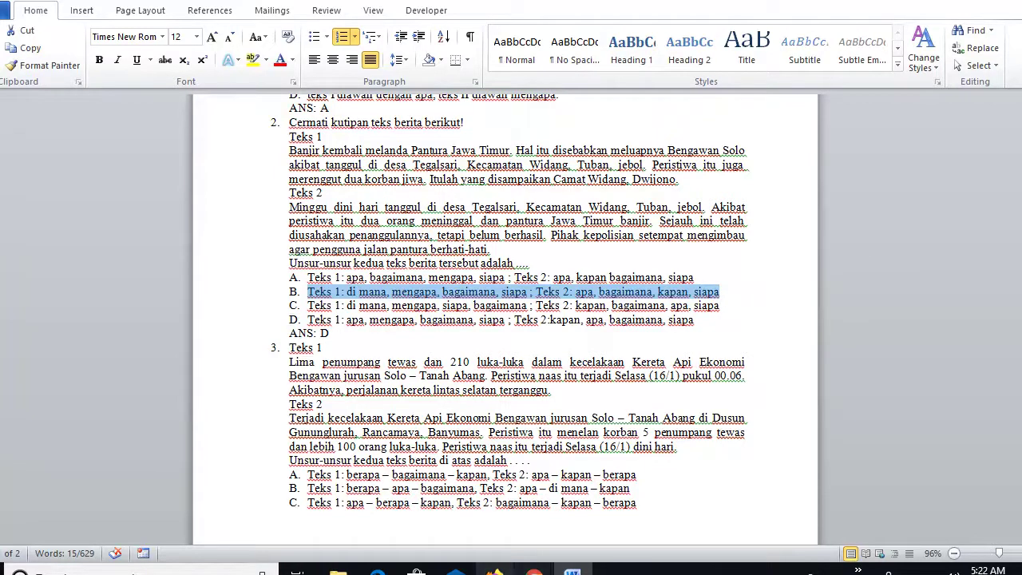
left_click(535, 570)
left_click(603, 535)
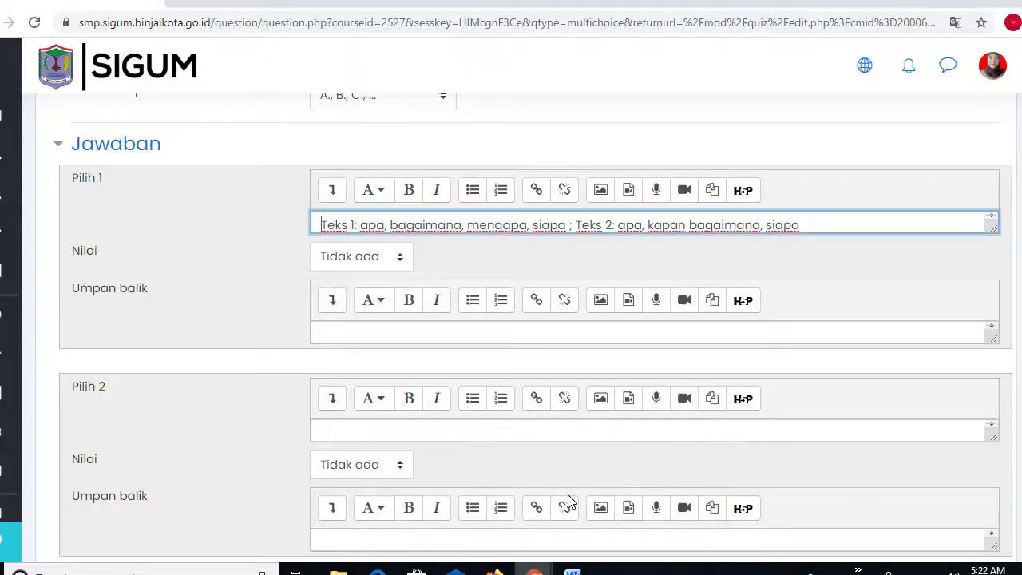
left_click(340, 434)
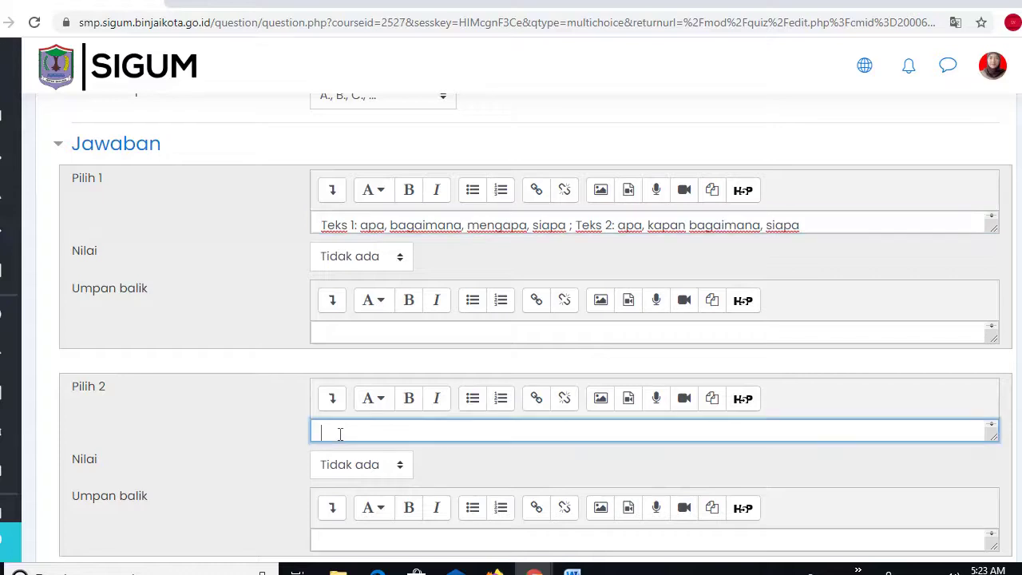
key("ctrl+v")
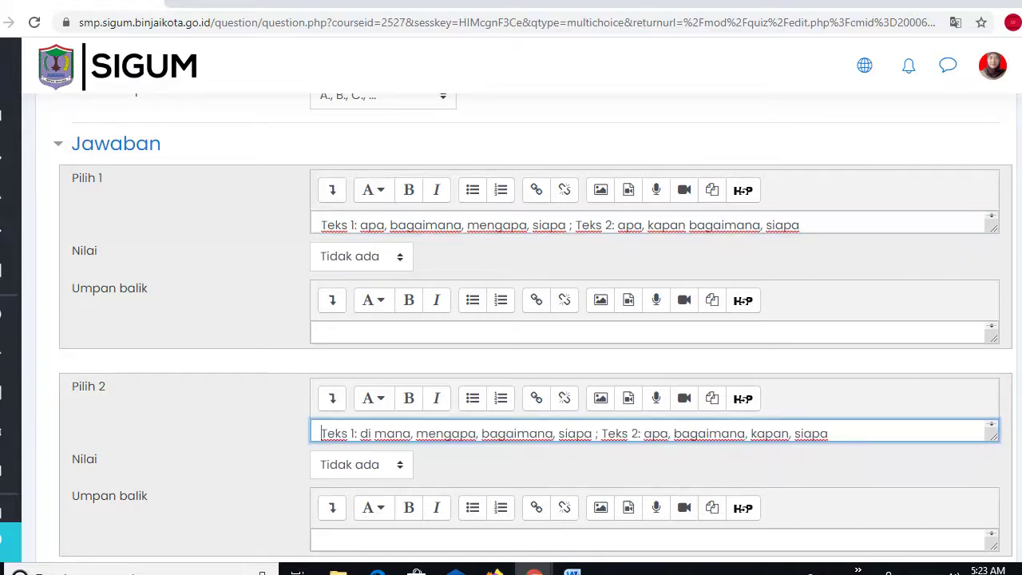
scroll(535, 319, "down", 6)
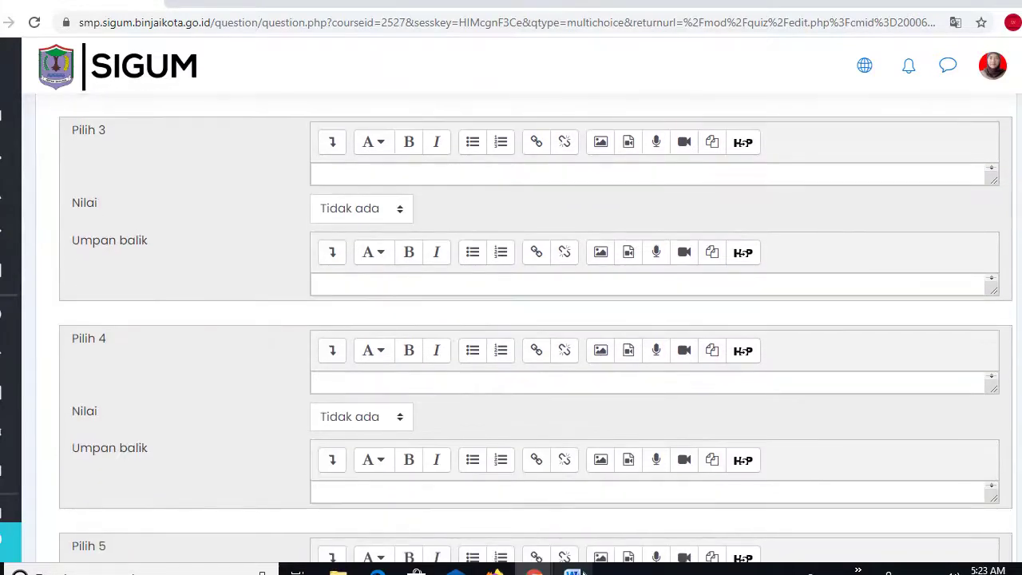
- Copy option C from Word into Pilih 3
left_click(573, 570)
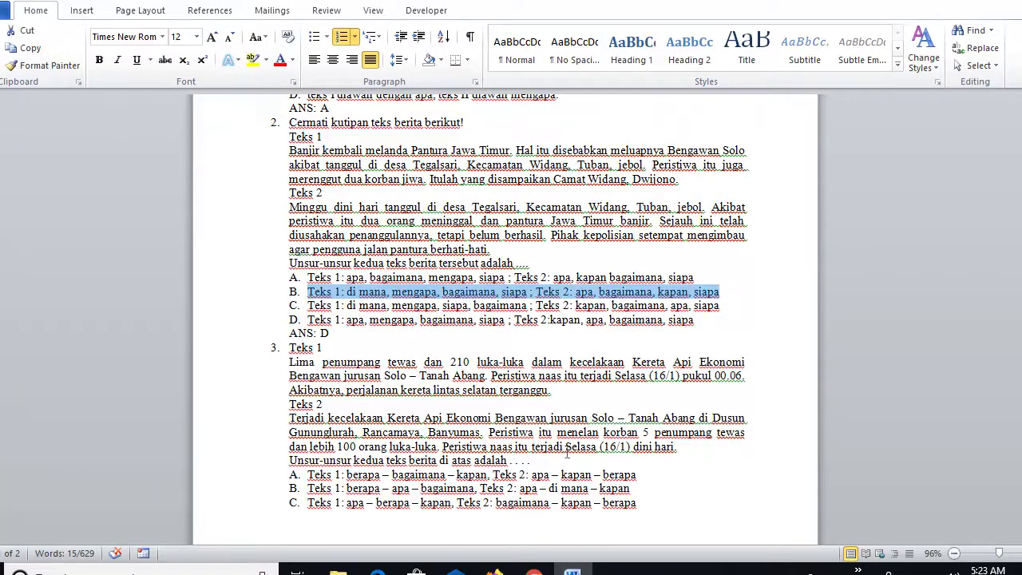
left_click_drag(308, 305, 715, 314)
key("ctrl+c")
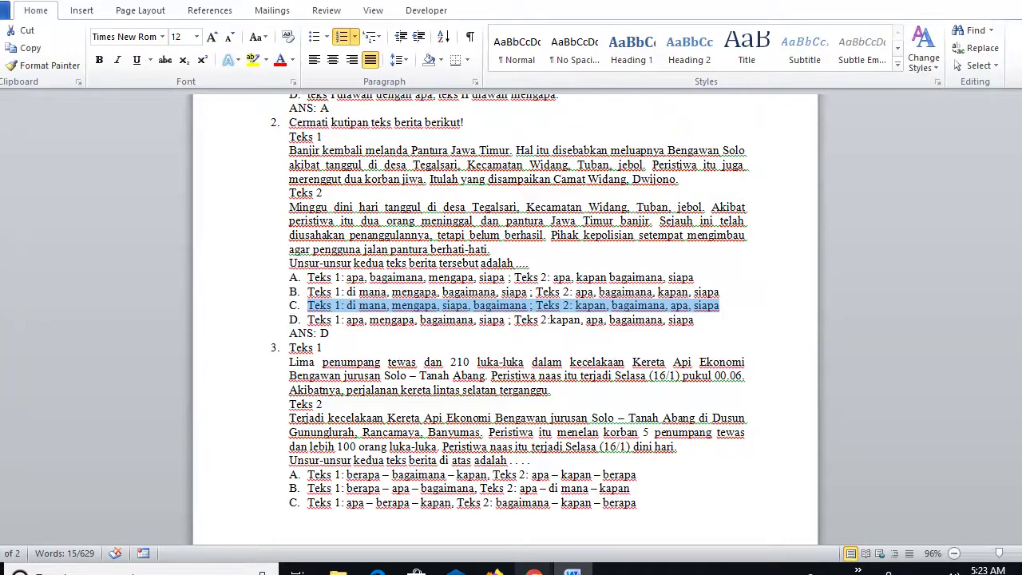
left_click(534, 570)
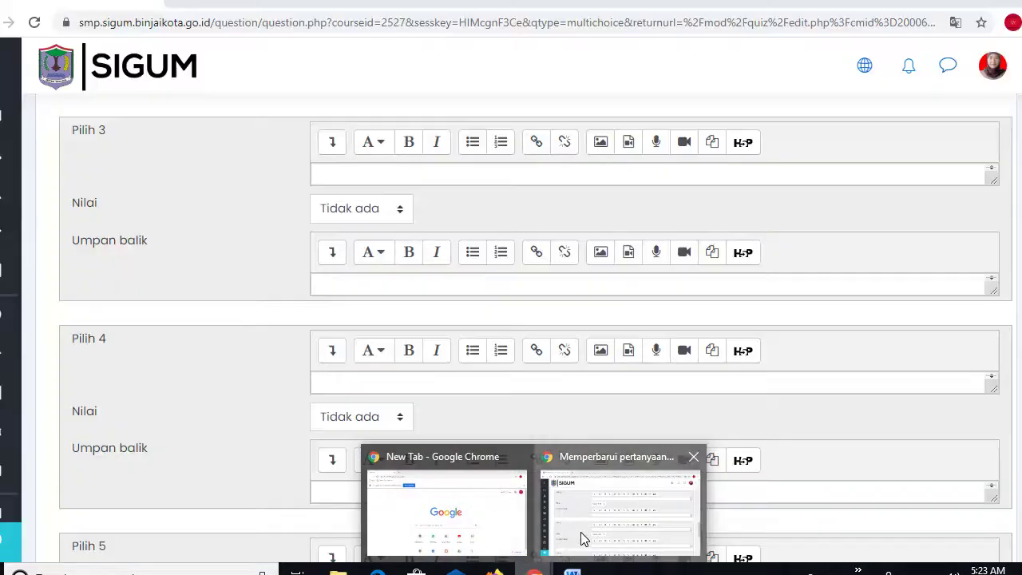
left_click(581, 532)
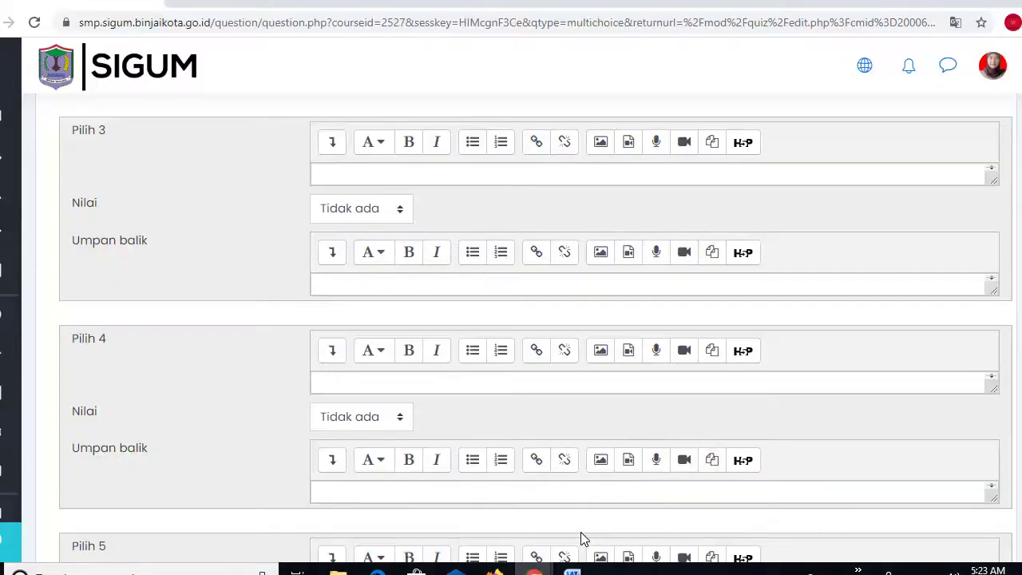
left_click(330, 176)
key("ctrl+v")
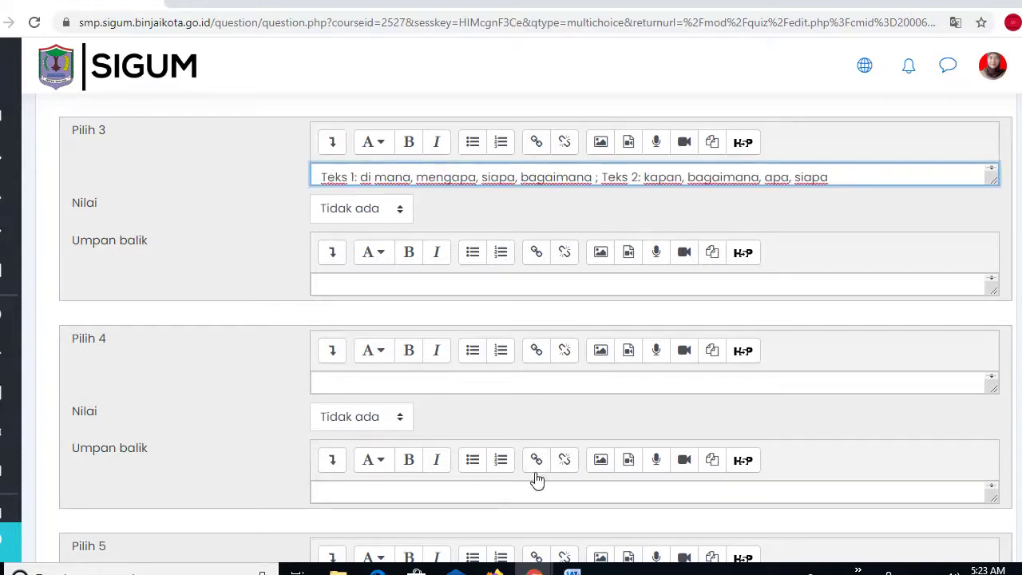
- Copy option D from Word into Pilih 4 and give it a 100% grade
mouse_move(572, 572)
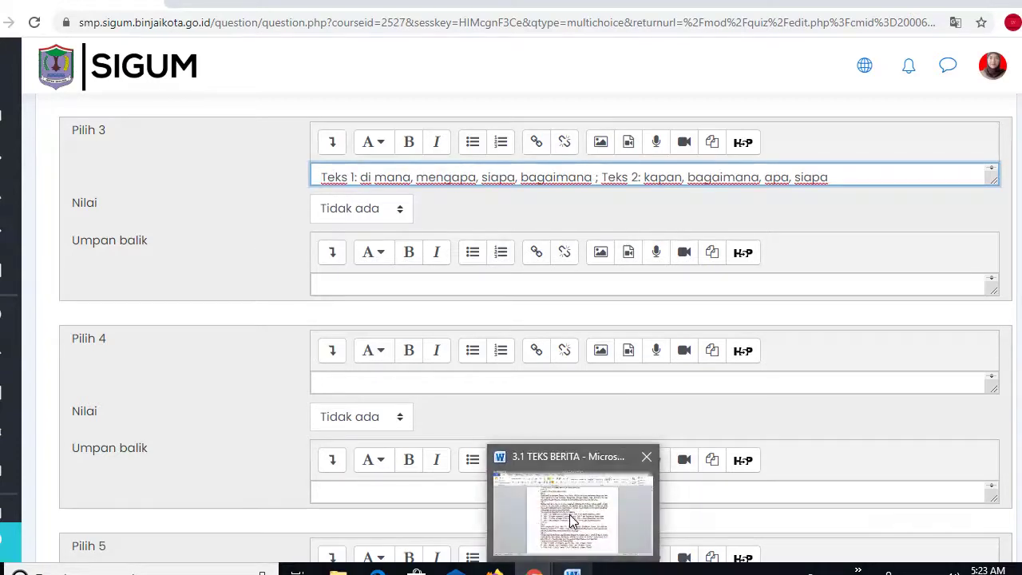
left_click(569, 514)
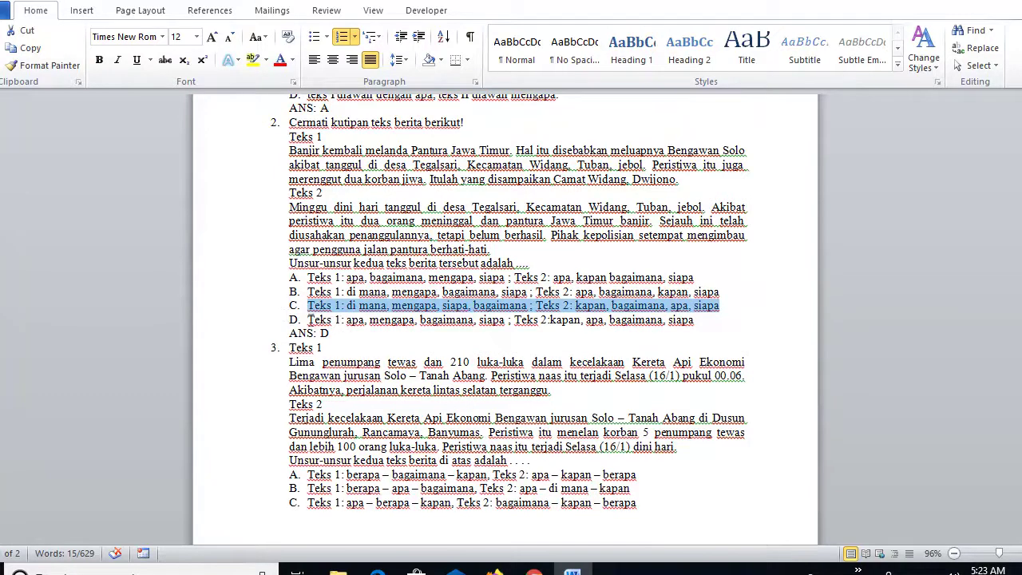
left_click_drag(309, 319, 696, 320)
key("ctrl+c")
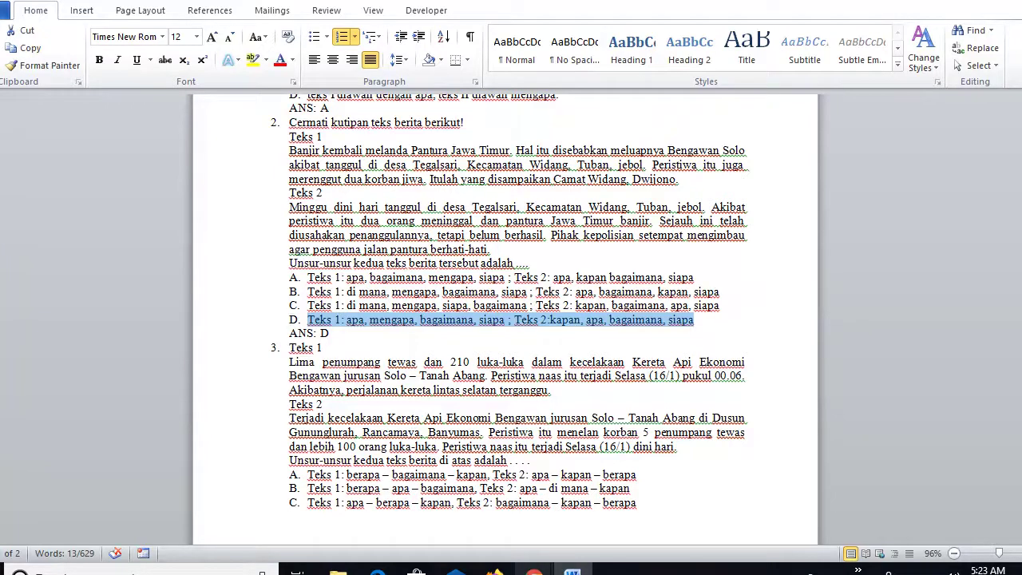
mouse_move(535, 568)
left_click(628, 508)
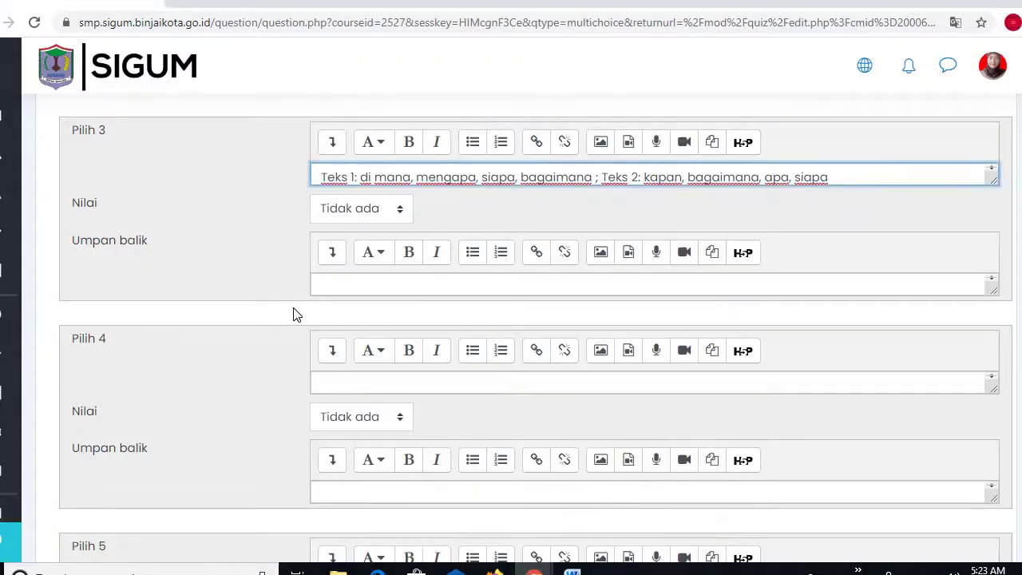
left_click(334, 382)
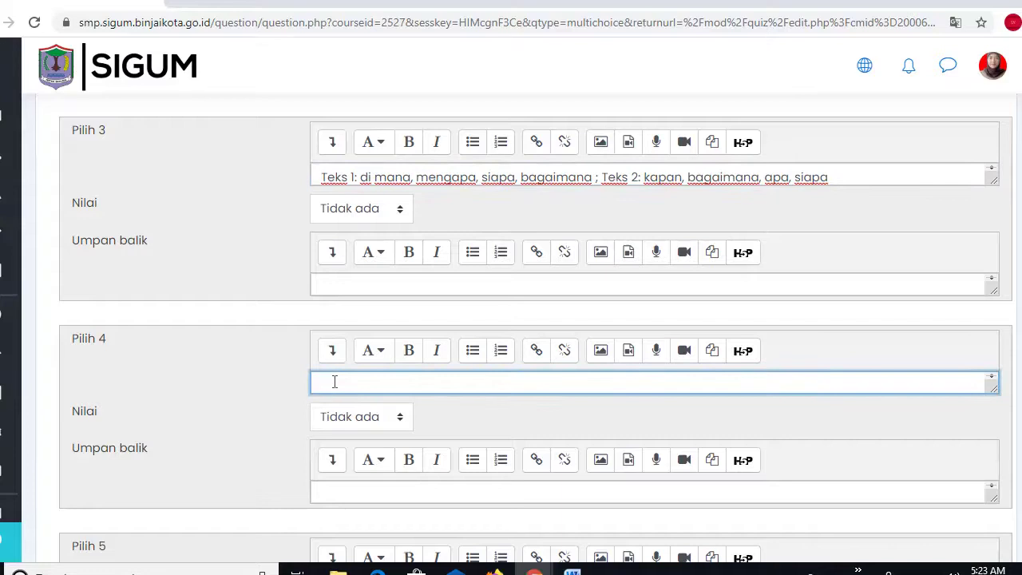
key("ctrl+v")
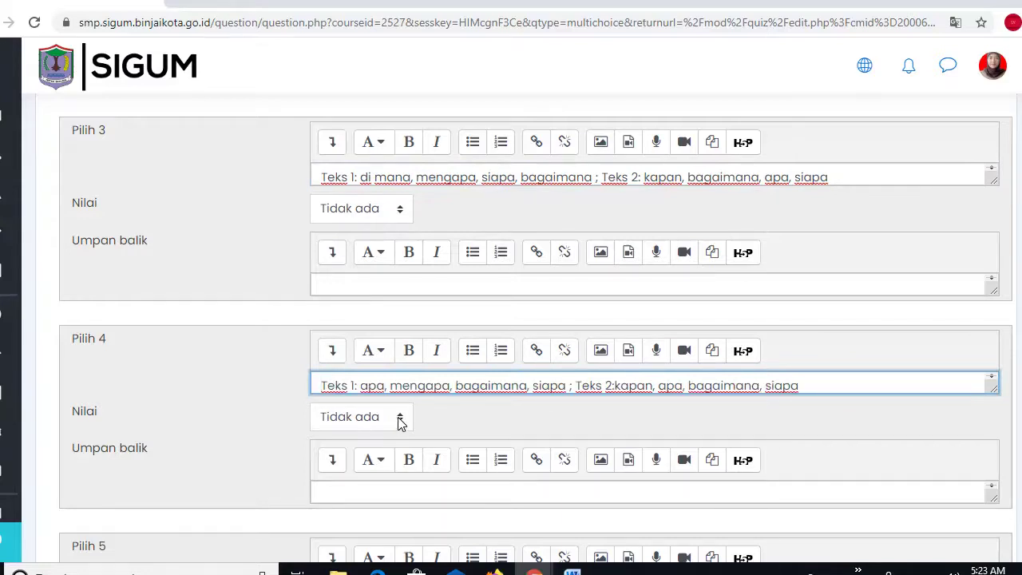
left_click(399, 417)
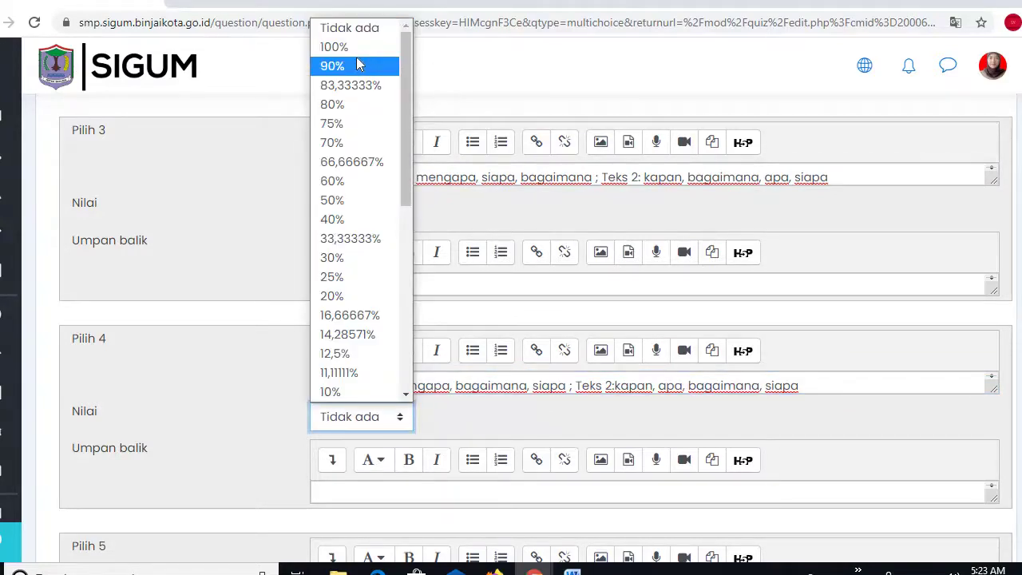
left_click(356, 47)
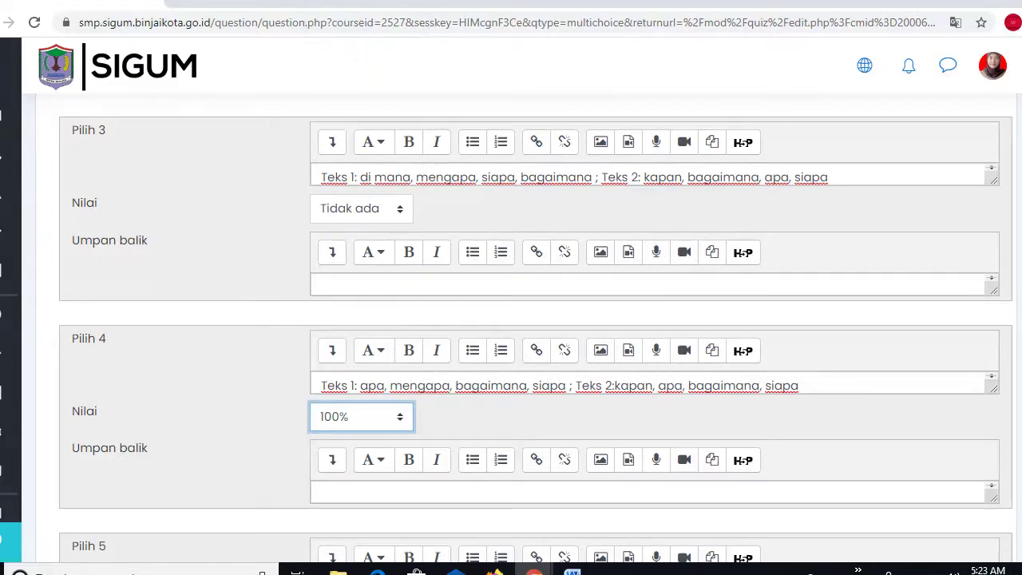
- Keep the 'A., B., C., ...' numbering and save the question to the quiz
scroll(450, 272, "up", 7)
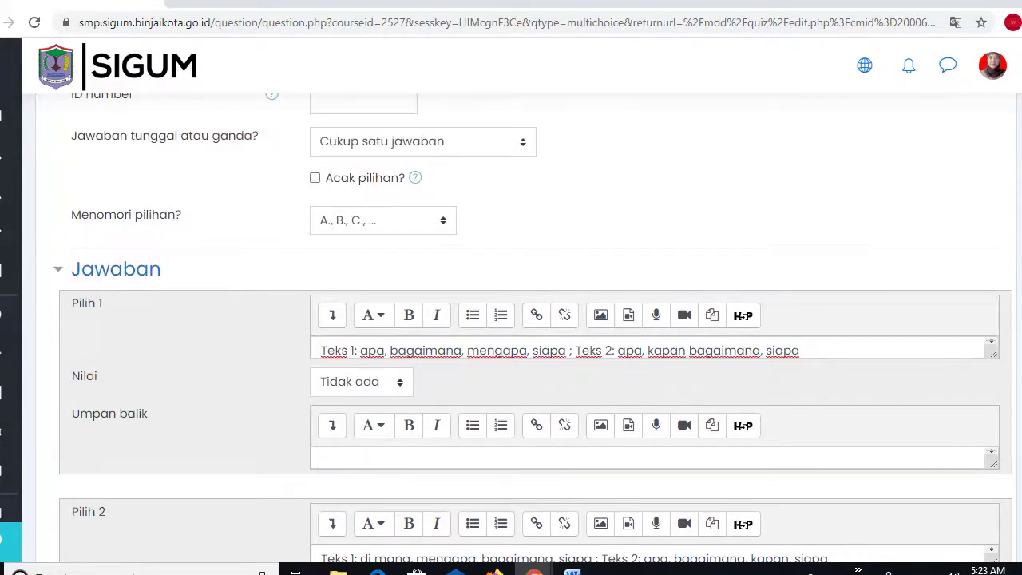
left_click(444, 223)
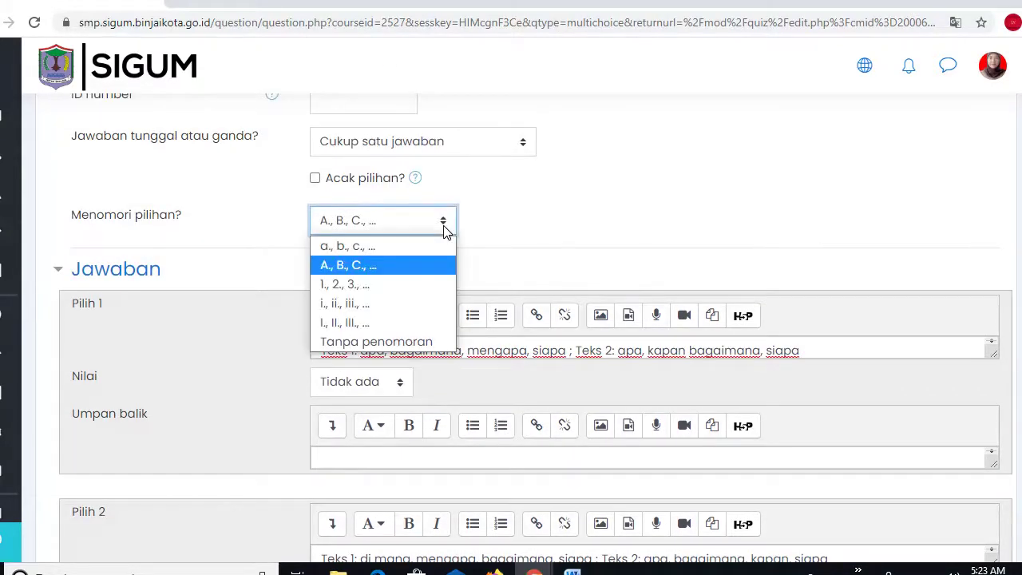
left_click(612, 232)
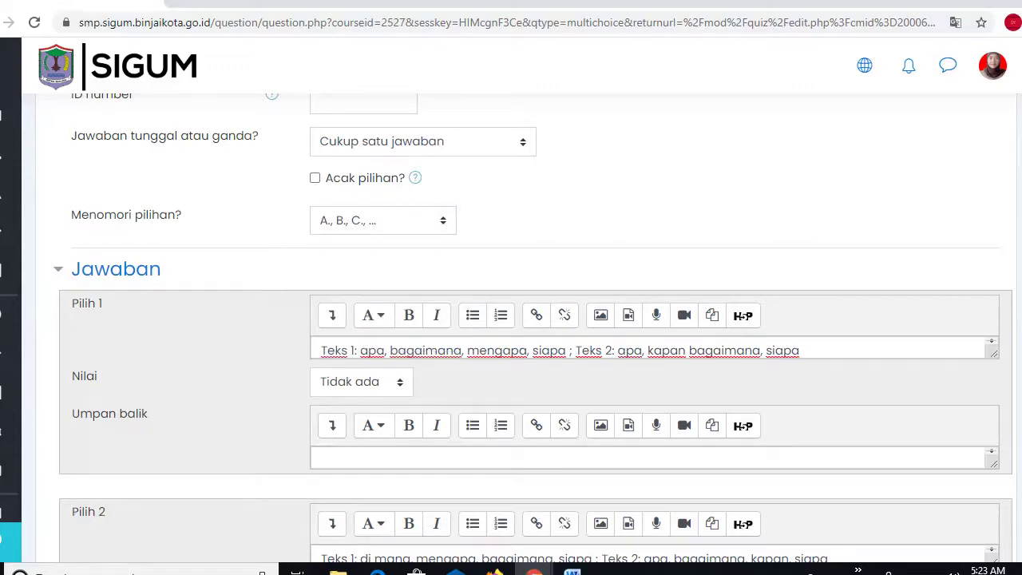
scroll(533, 327, "down", 12)
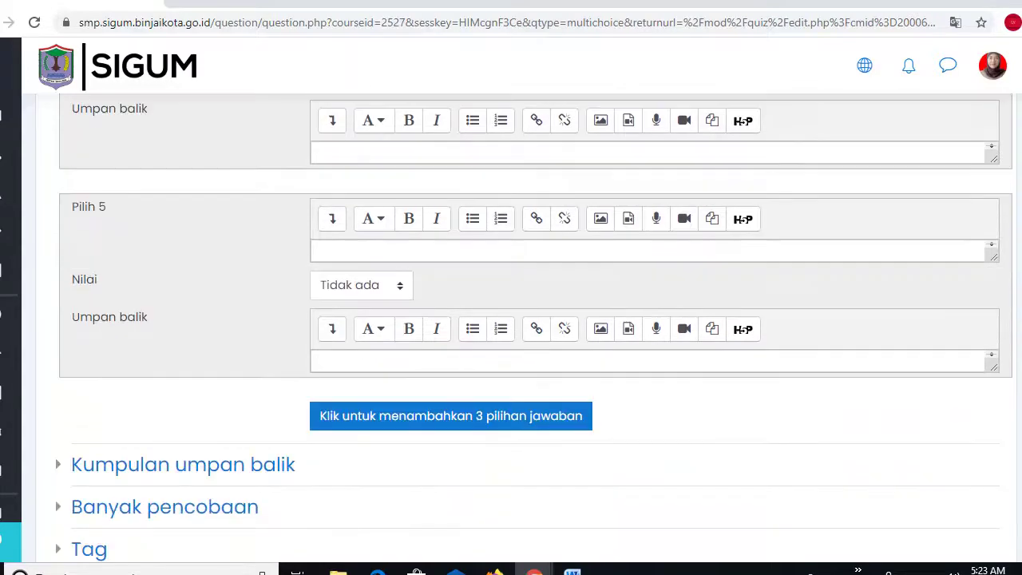
scroll(481, 394, "down", 4)
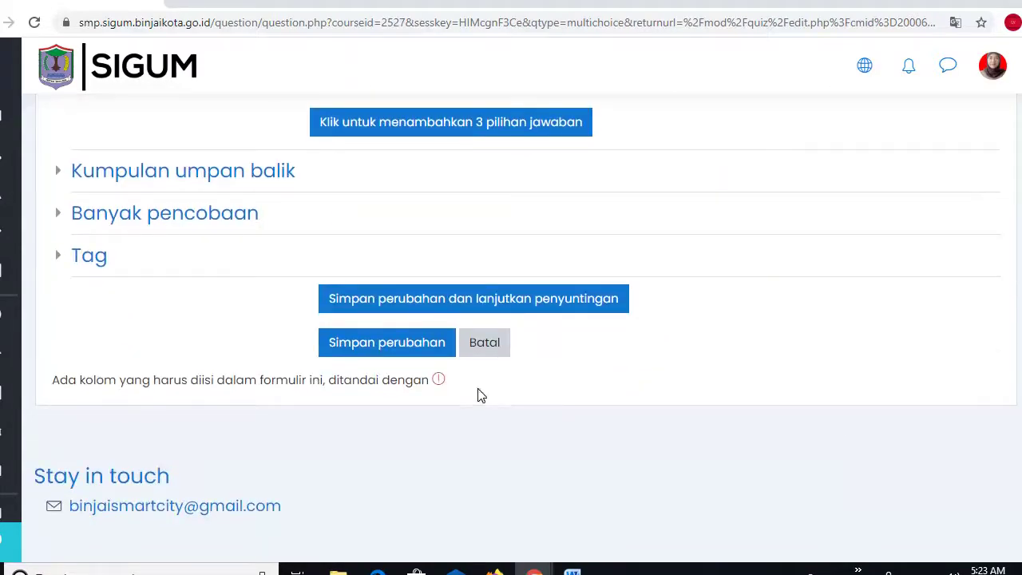
left_click(374, 349)
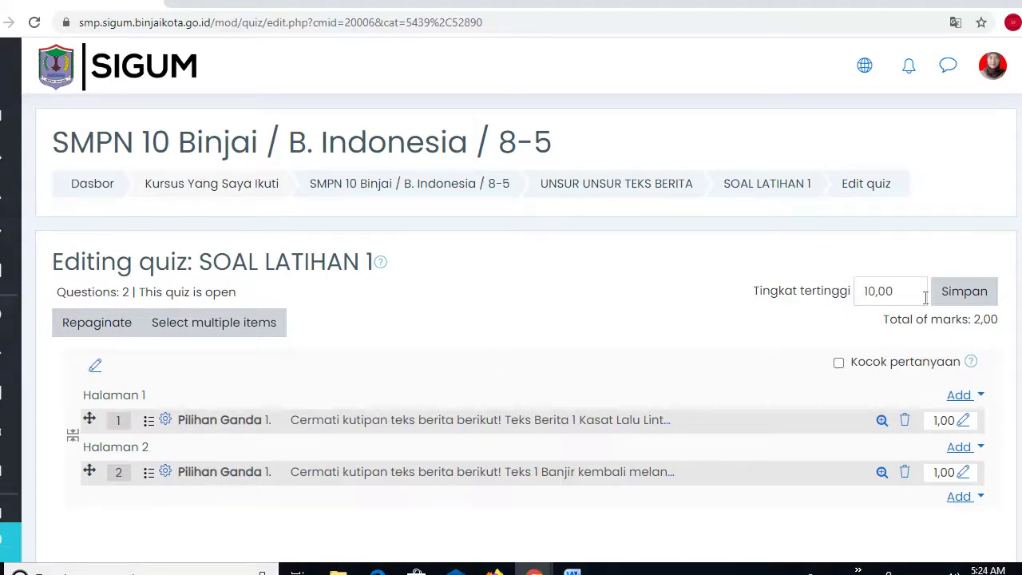
- Change Tingkat tertinggi to 100,00 and set question 1's mark to 50,00
left_click(876, 291)
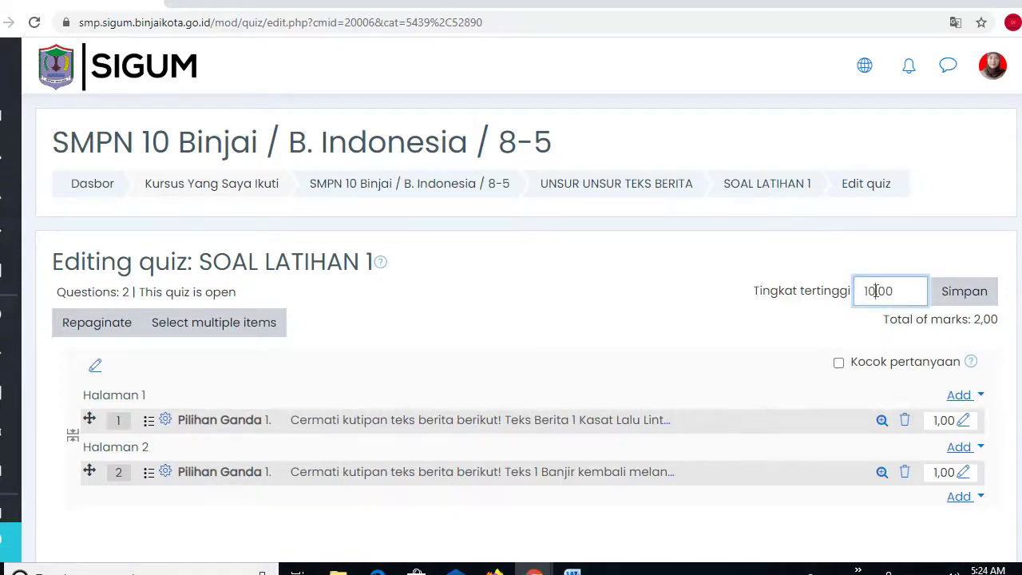
type("0")
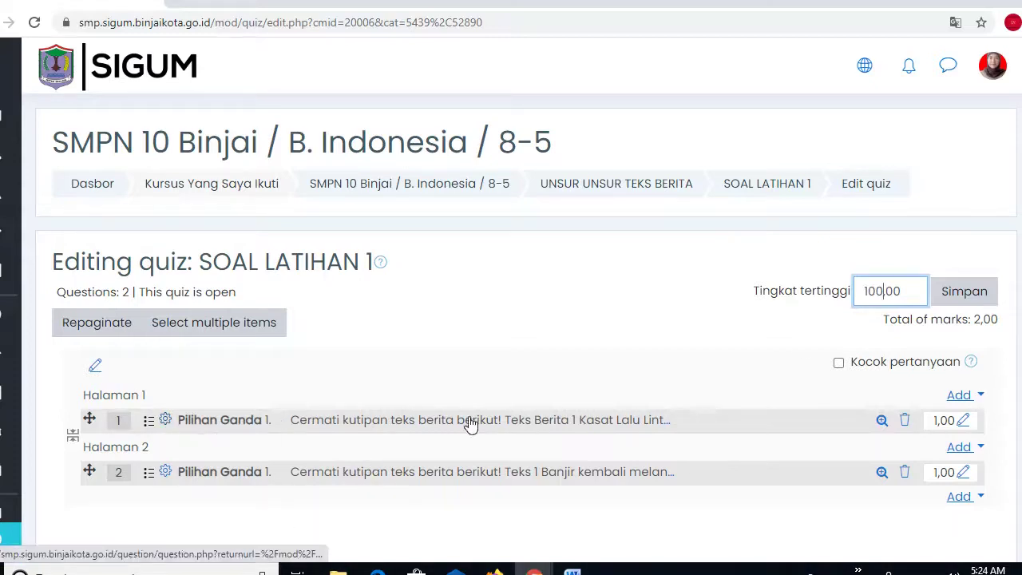
left_click(963, 424)
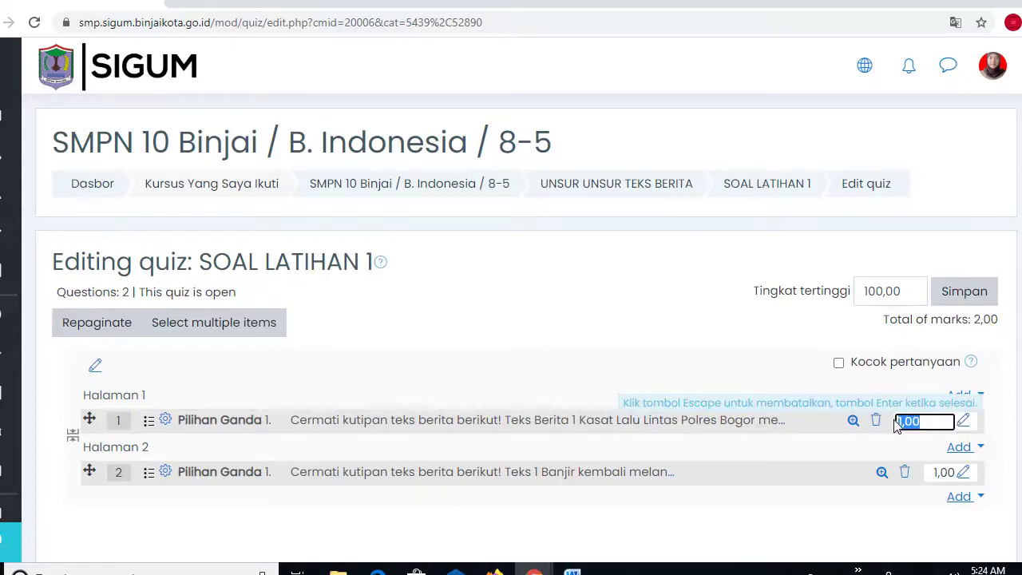
left_click(900, 421)
type("50")
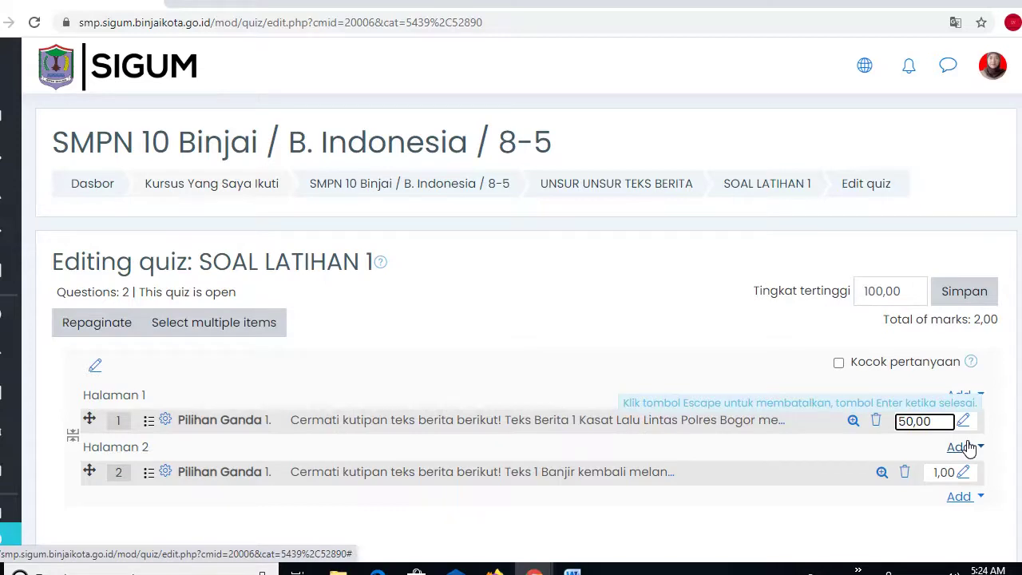
key("Return")
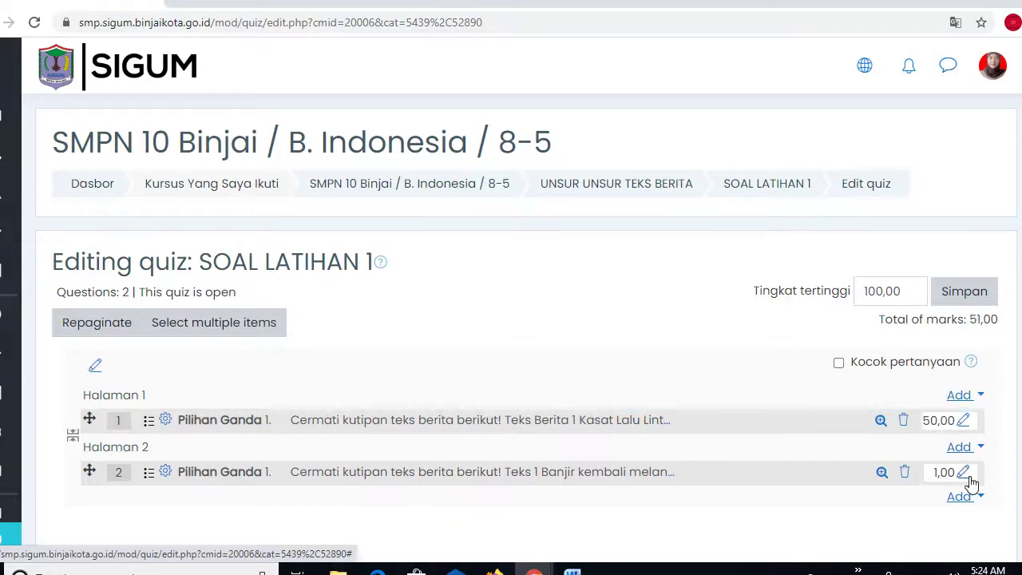
- Set question 2's mark to 50,00 and save the 100,00 maximum grade
left_click(964, 472)
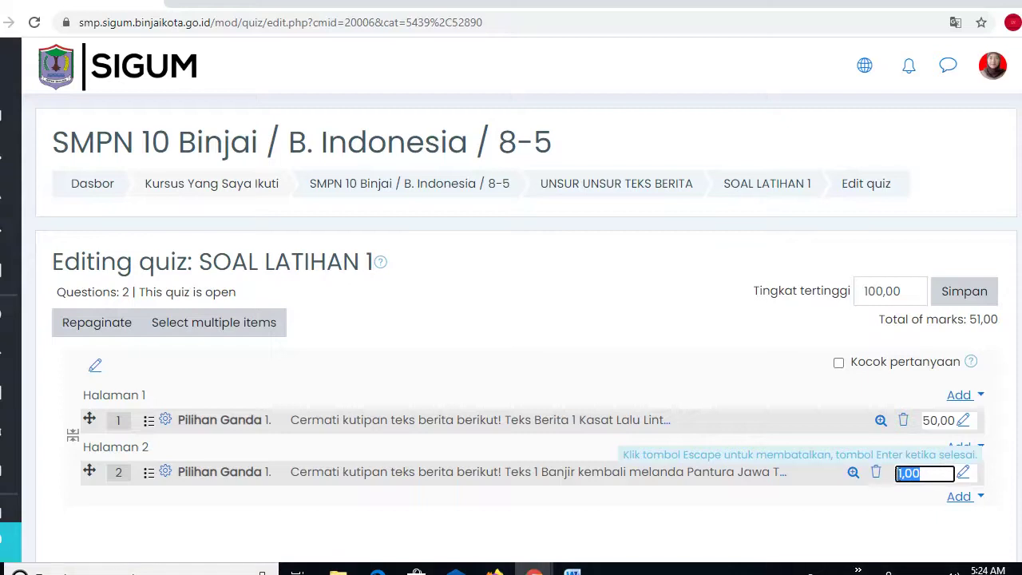
left_click(900, 474)
key("Delete")
type("50")
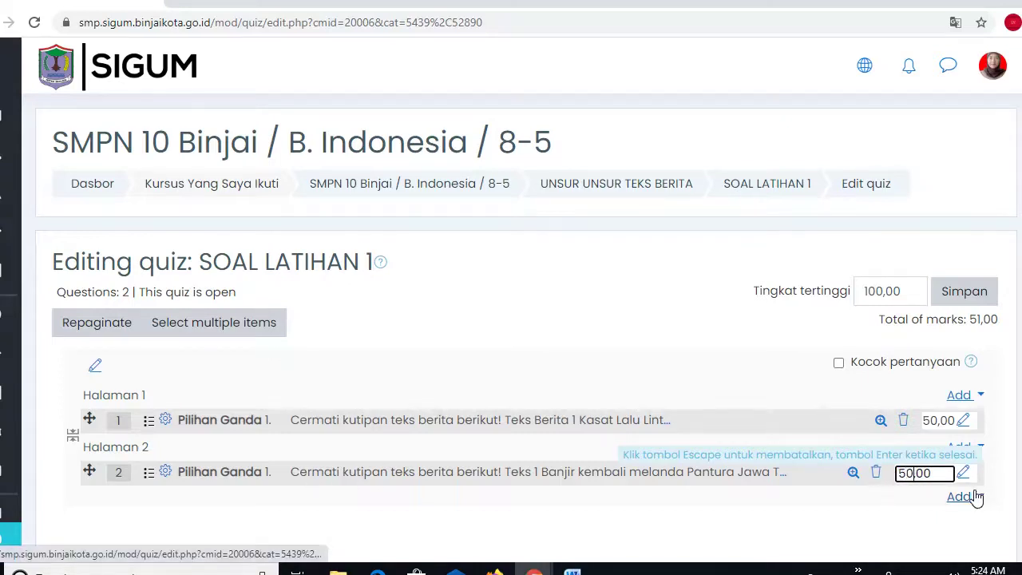
key("Return")
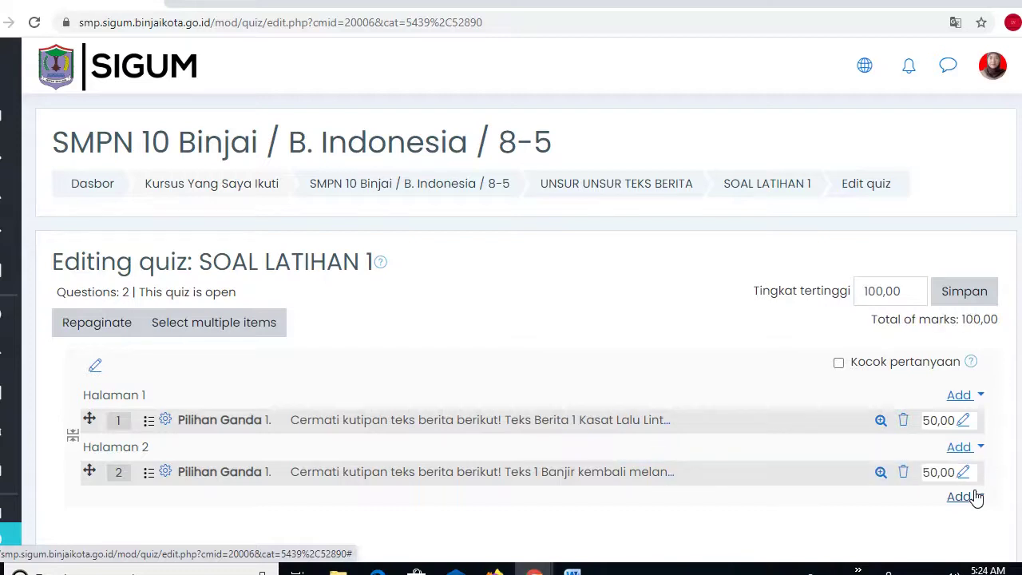
left_click(965, 297)
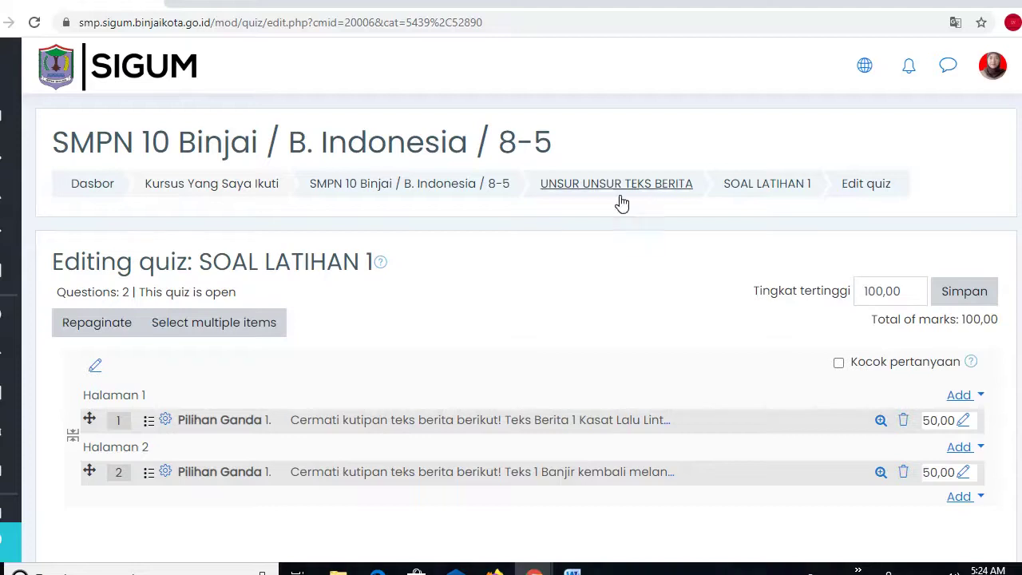
- Open SOAL LATIHAN 1 from the SMPN 10 Binjai course page and start a preview
left_click(434, 190)
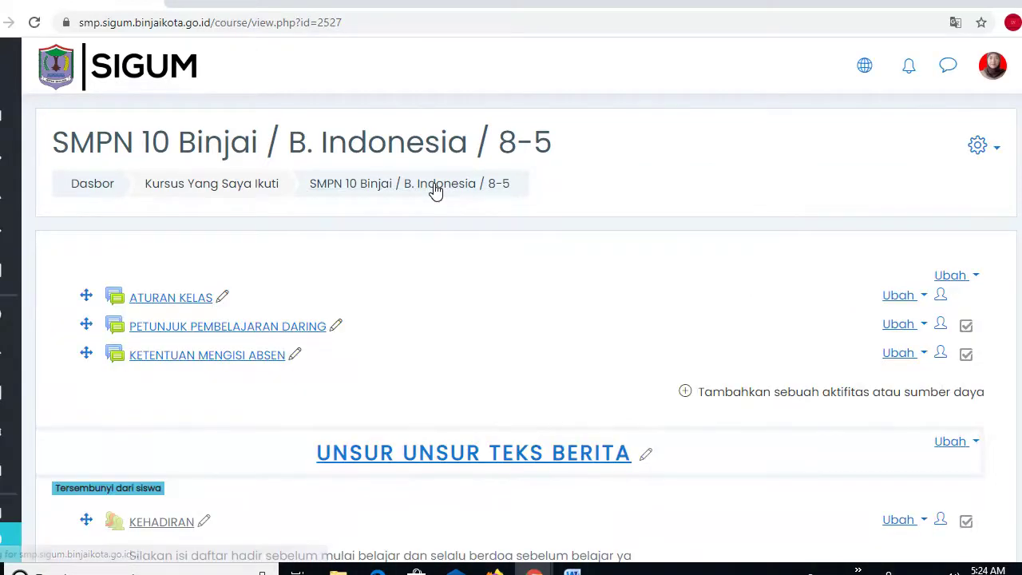
scroll(511, 320, "down", 5)
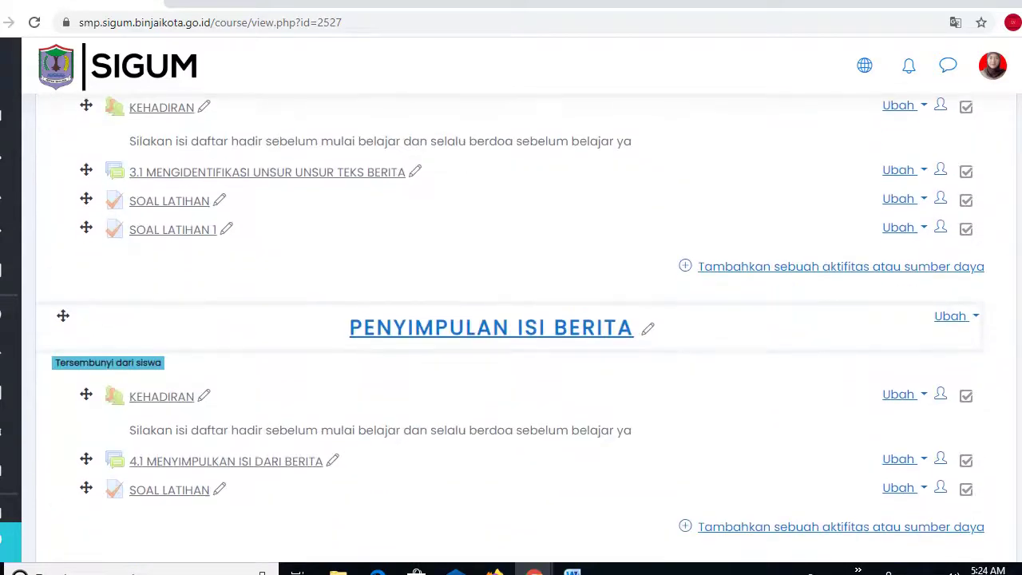
left_click(162, 236)
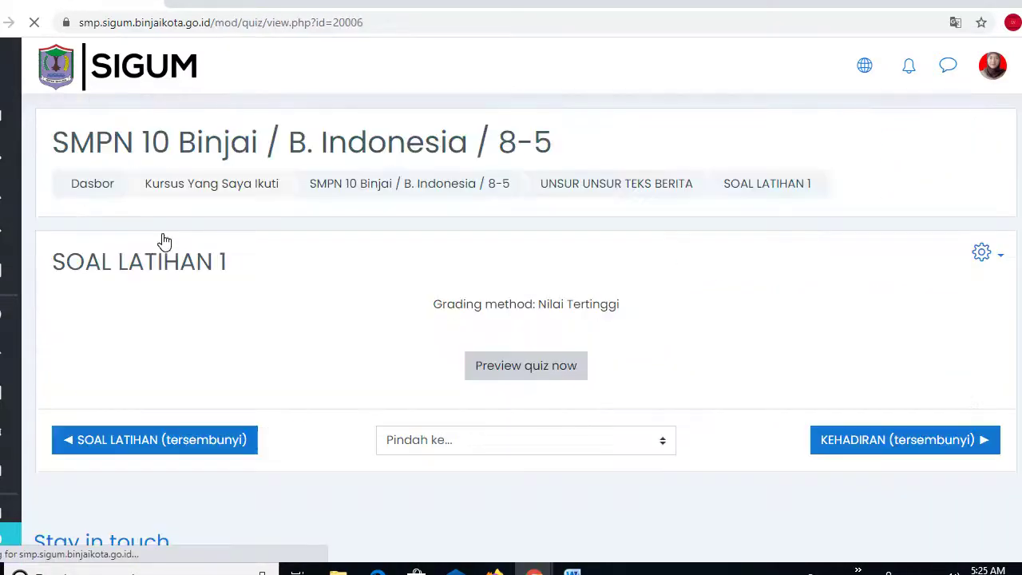
left_click(506, 367)
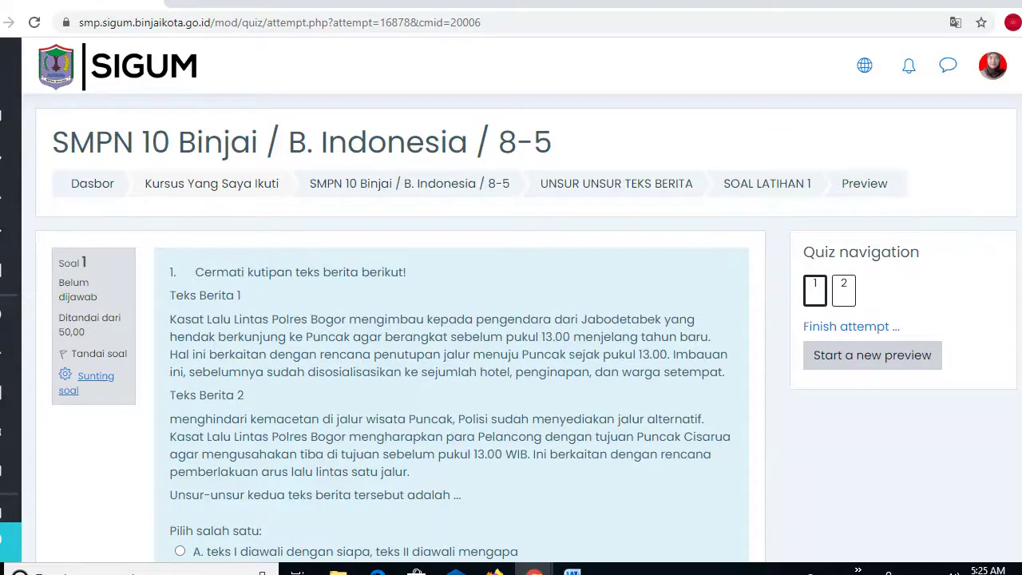
- Answer B for both questions, then finish the attempt
scroll(527, 327, "down", 3)
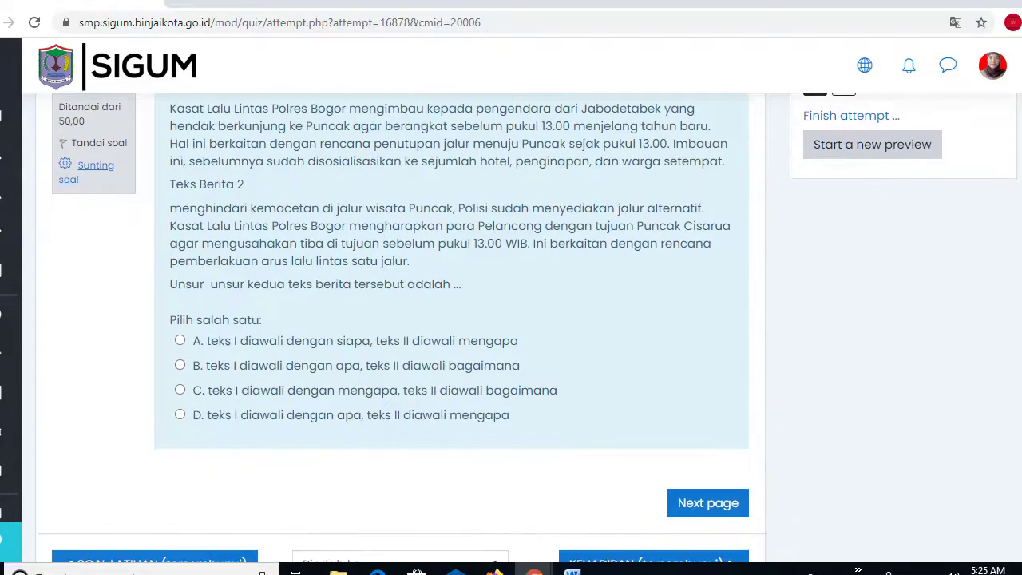
left_click(181, 367)
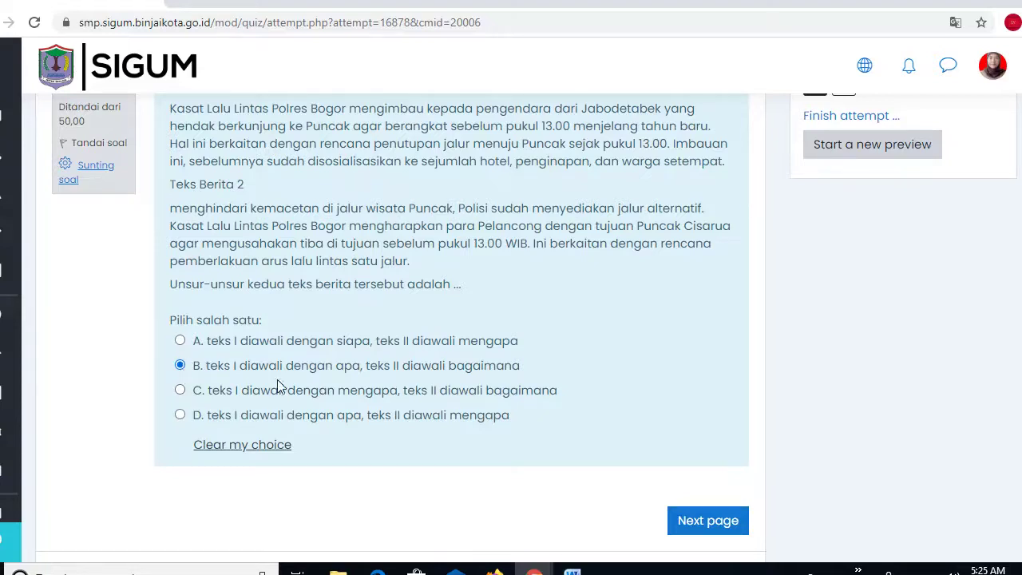
left_click(699, 533)
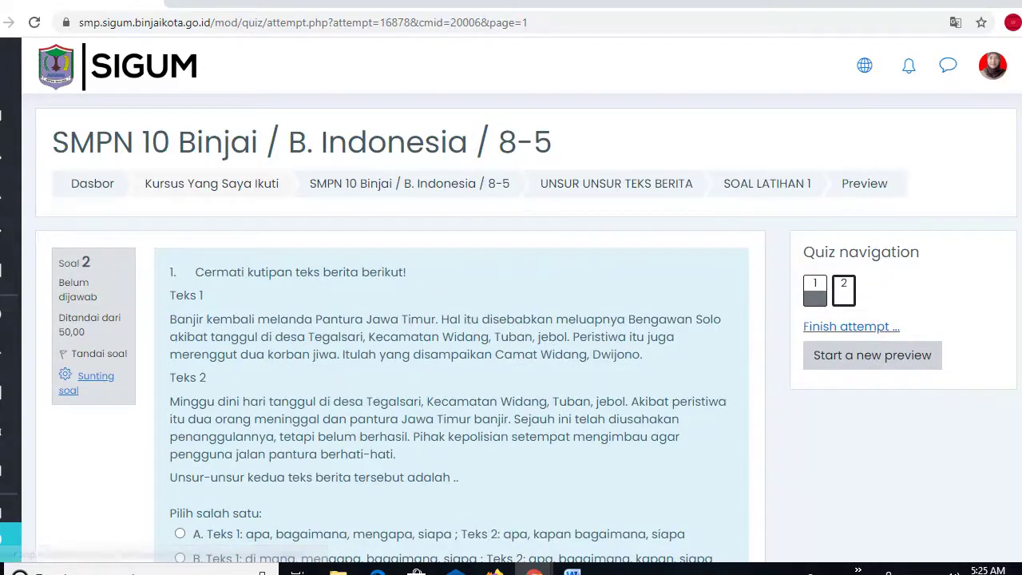
scroll(511, 319, "down", 3)
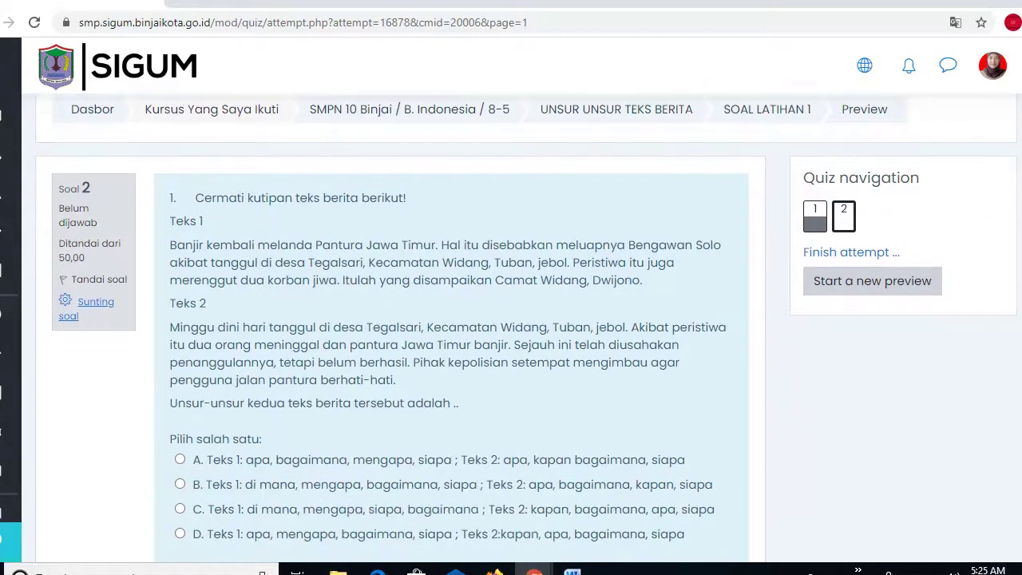
scroll(511, 319, "up", 1)
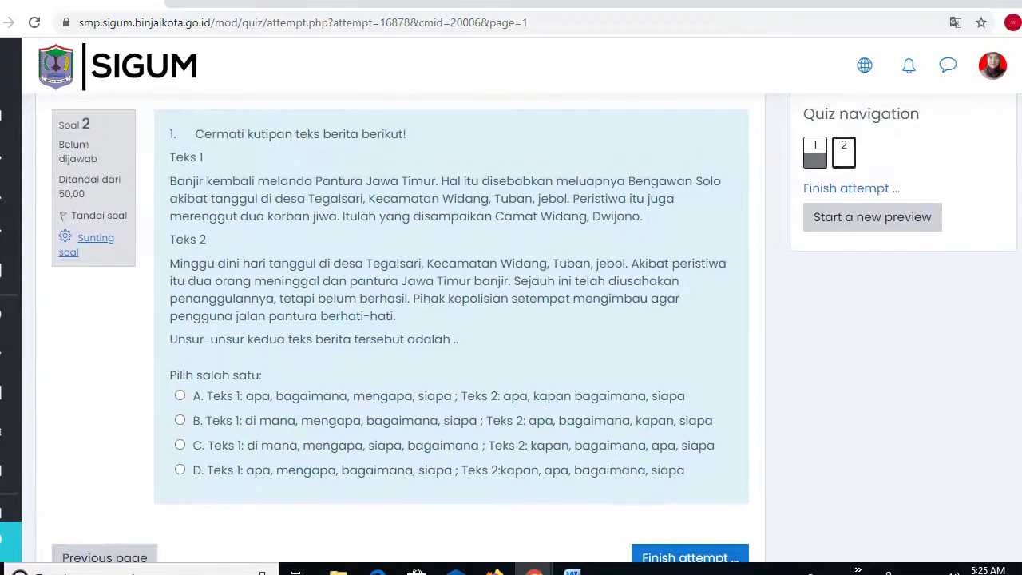
scroll(511, 320, "down", 1)
scroll(466, 233, "down", 1)
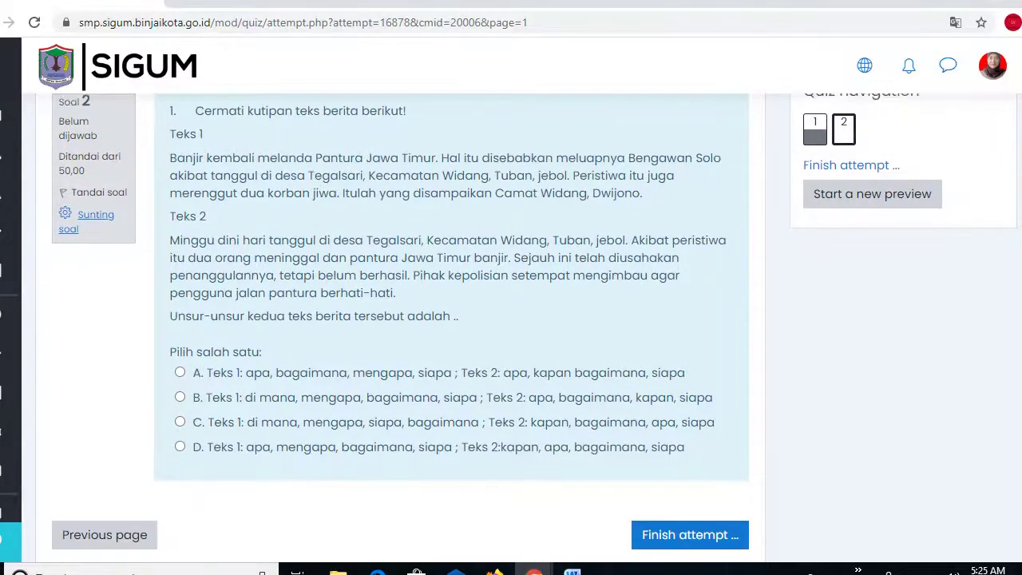
scroll(466, 234, "up", 2)
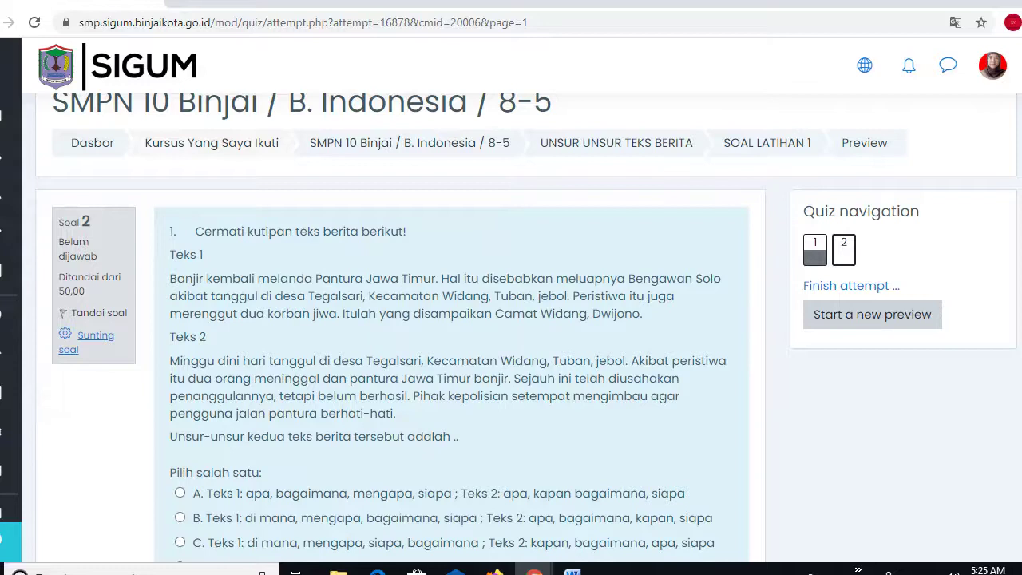
scroll(511, 319, "down", 3)
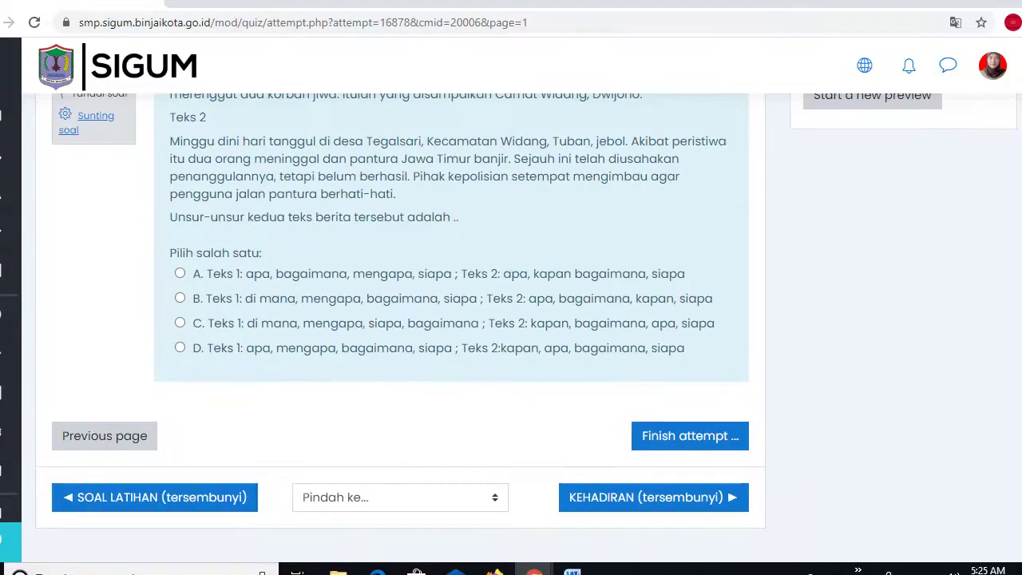
left_click(181, 298)
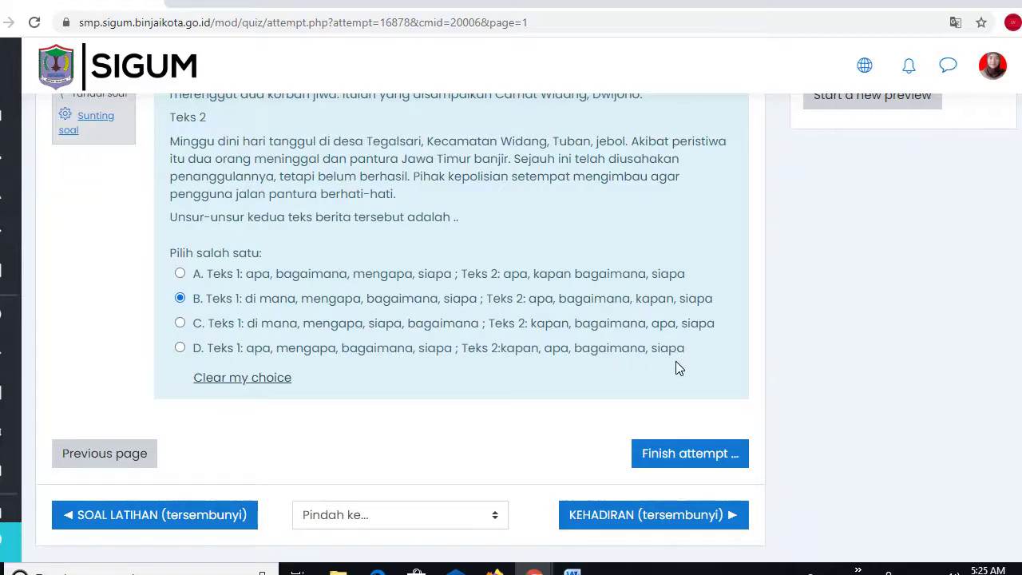
left_click(678, 455)
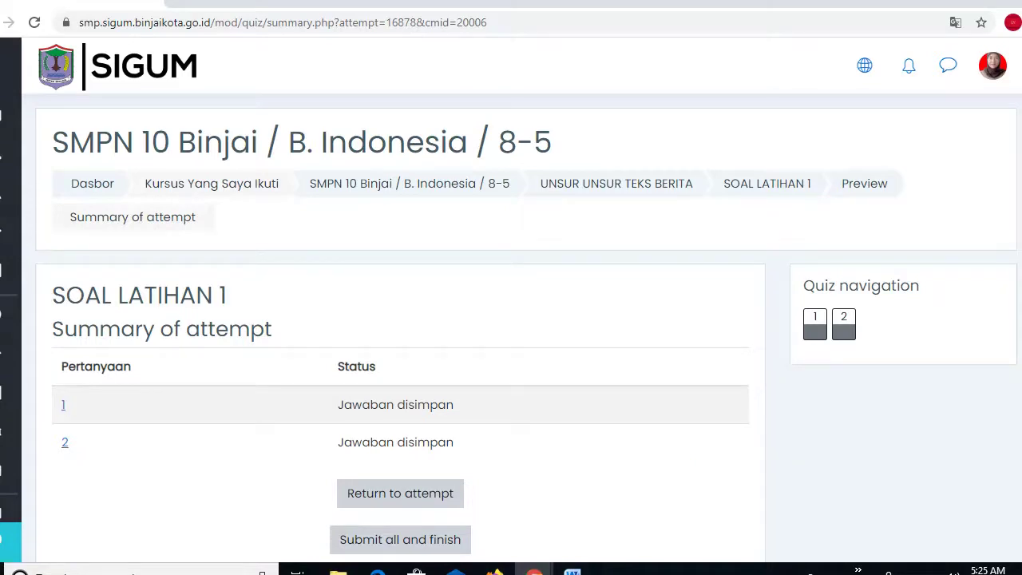
- Submit all answers and confirm in the Konfirmasi dialog
scroll(786, 358, "down", 3)
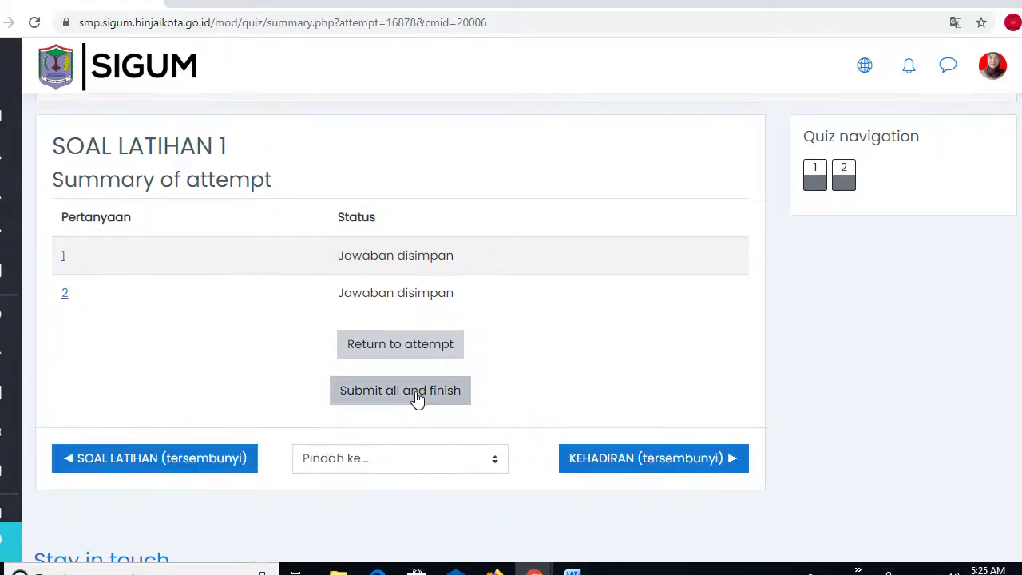
left_click(416, 399)
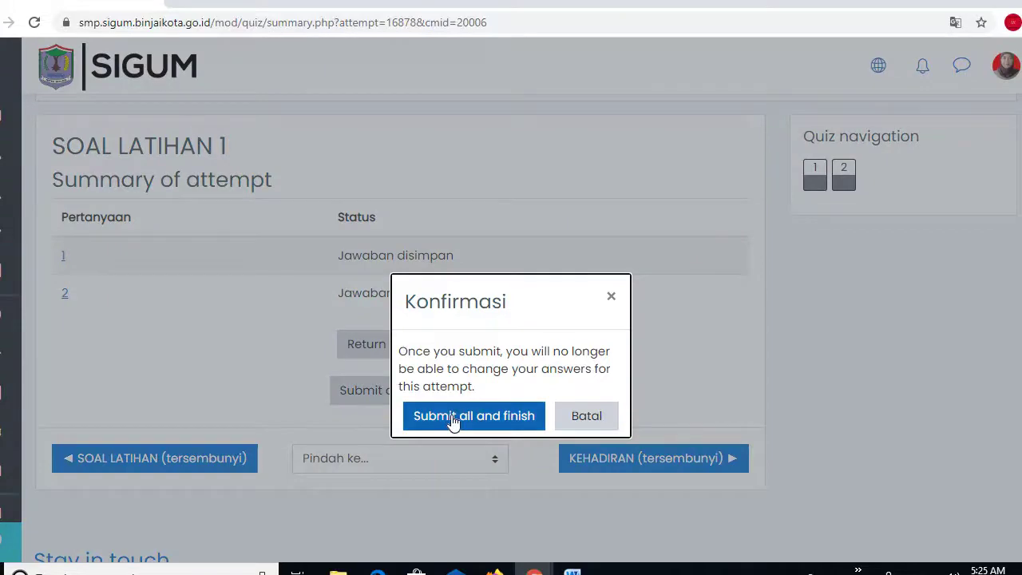
left_click(456, 421)
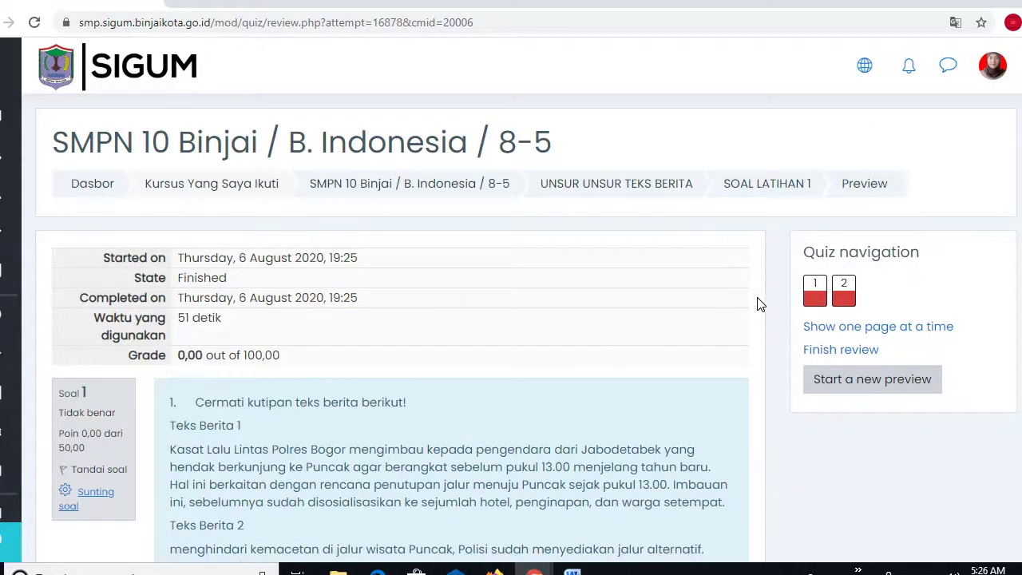
- Review the graded attempt scoring 0,00 out of 100,00, then finish the review
scroll(511, 327, "down", 5)
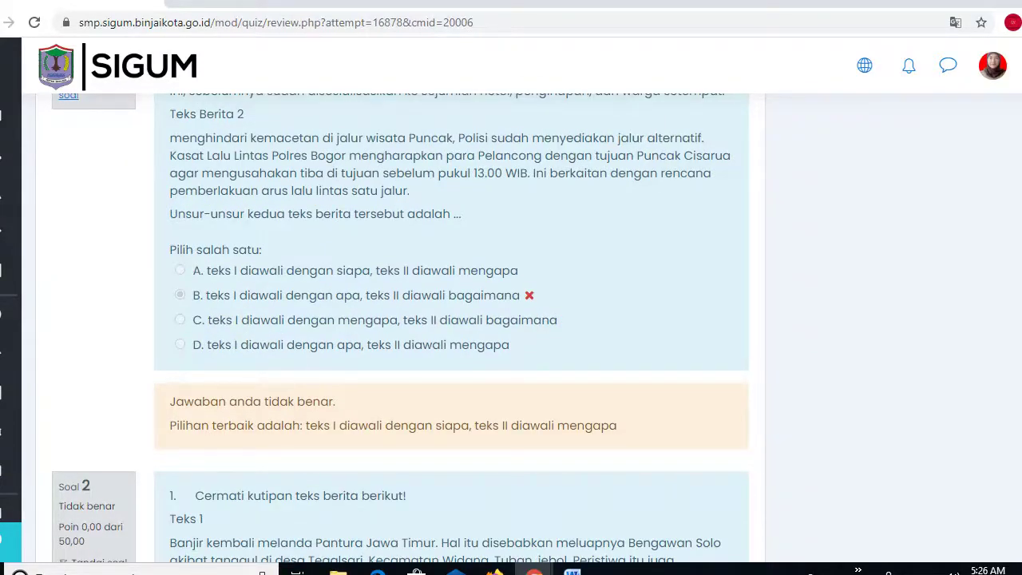
scroll(839, 205, "up", 4)
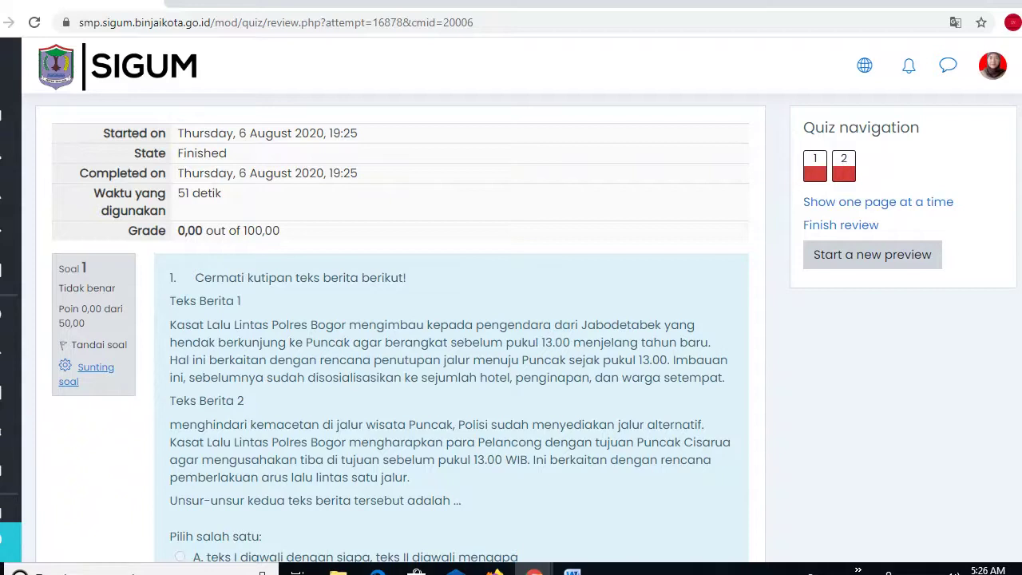
scroll(874, 182, "down", 4)
scroll(177, 425, "down", 5)
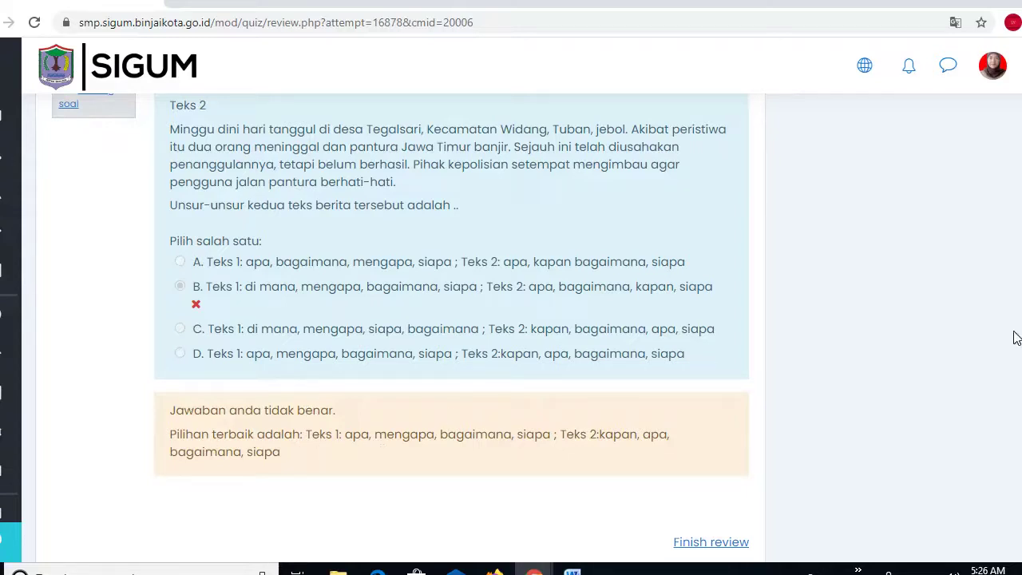
scroll(451, 327, "up", 15)
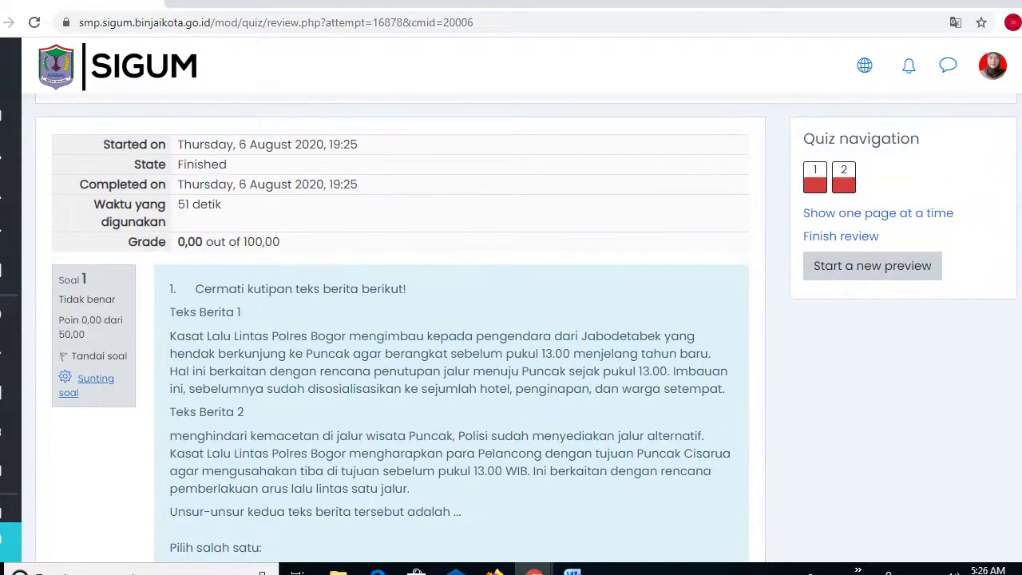
scroll(637, 115, "down", 15)
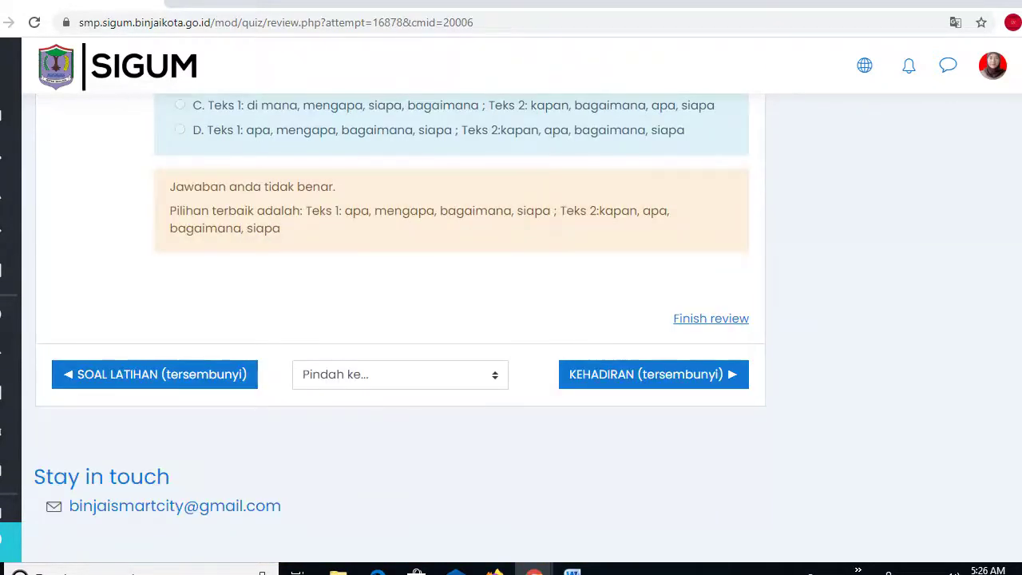
scroll(637, 114, "up", 1)
scroll(637, 114, "up", 2)
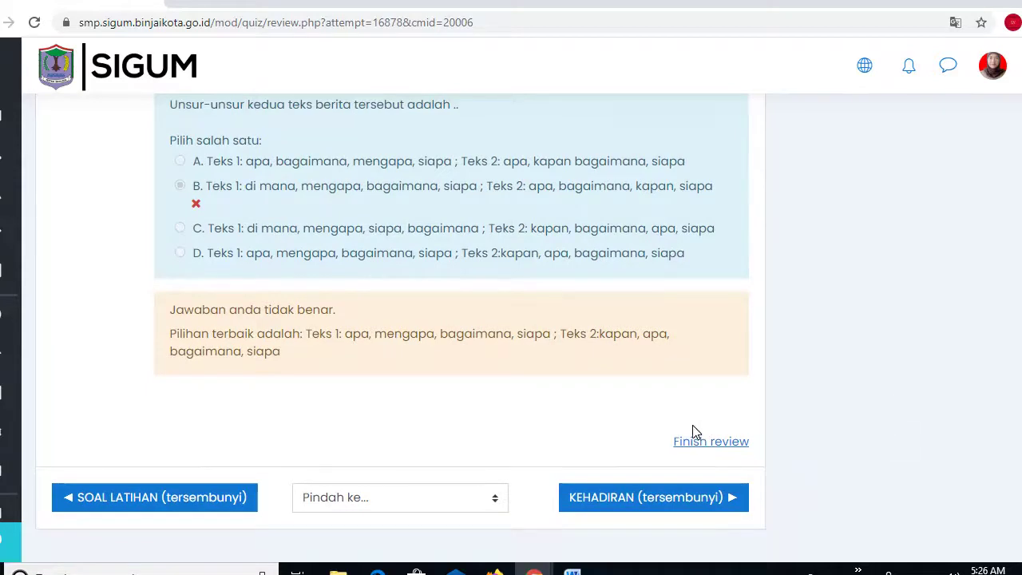
left_click(695, 448)
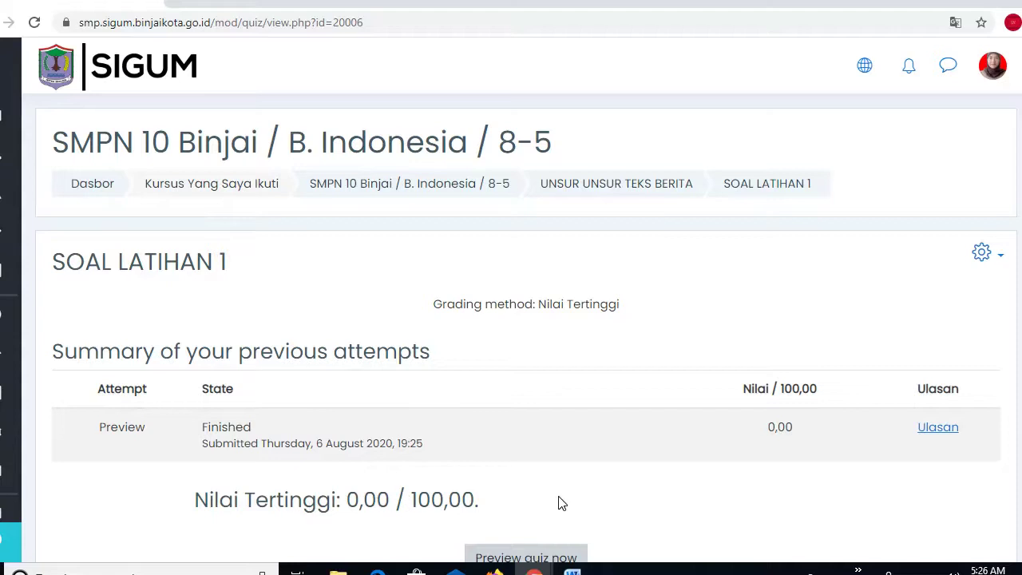
- Go back to the UNSUR UNSUR TEKS BERITA section via its breadcrumb link
scroll(525, 327, "down", 3)
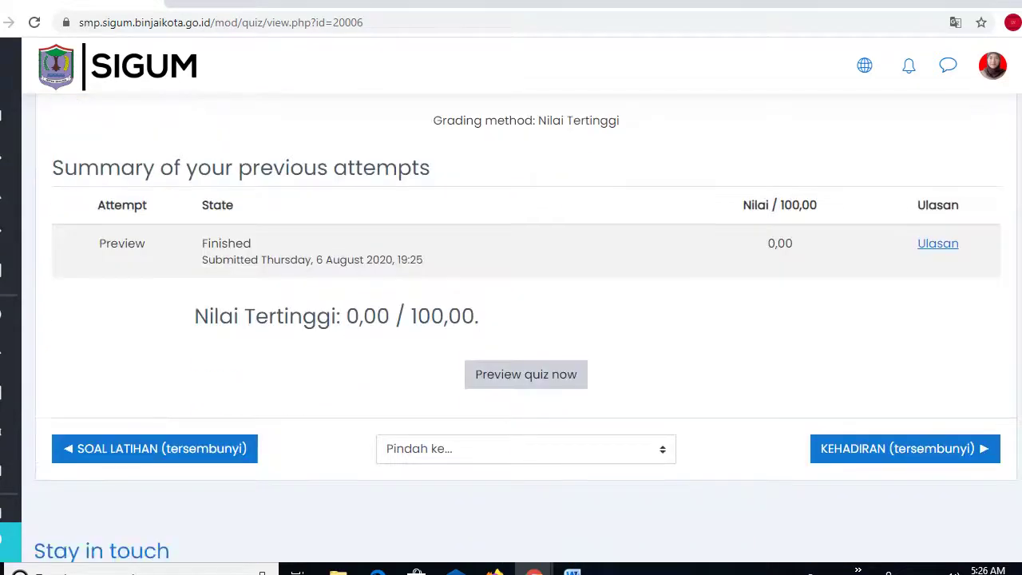
scroll(526, 328, "up", 3)
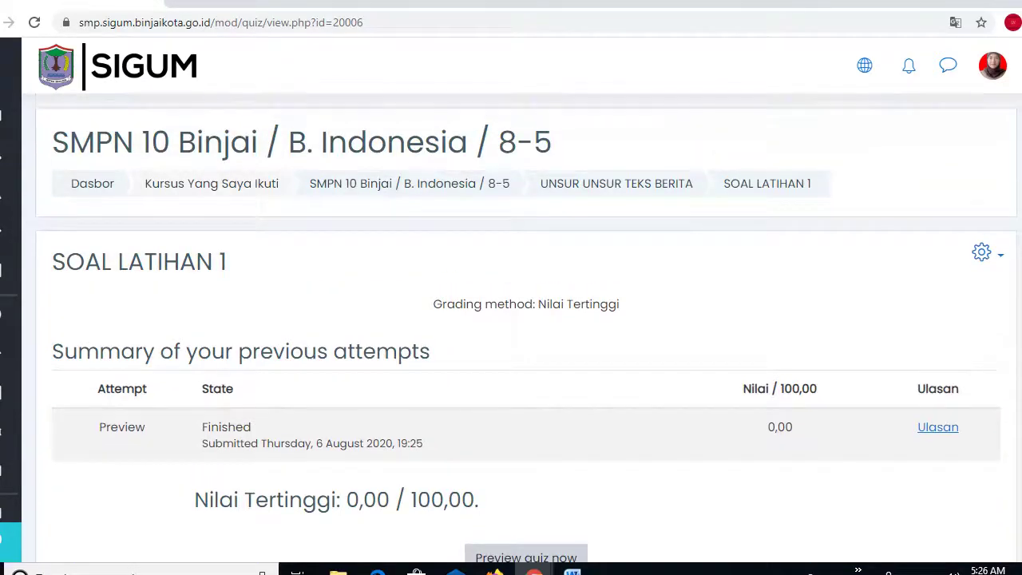
scroll(525, 327, "down", 2)
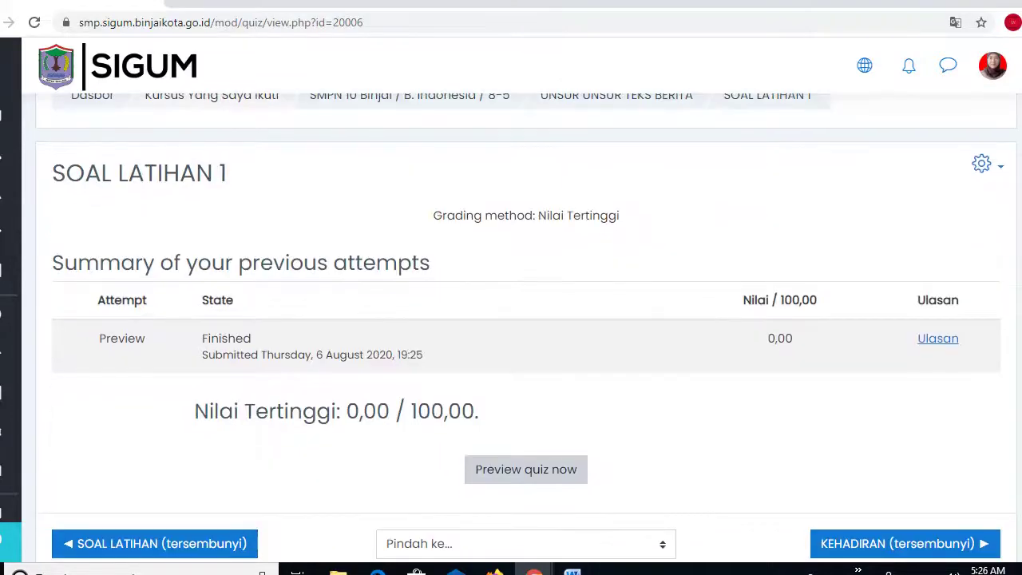
scroll(526, 327, "up", 2)
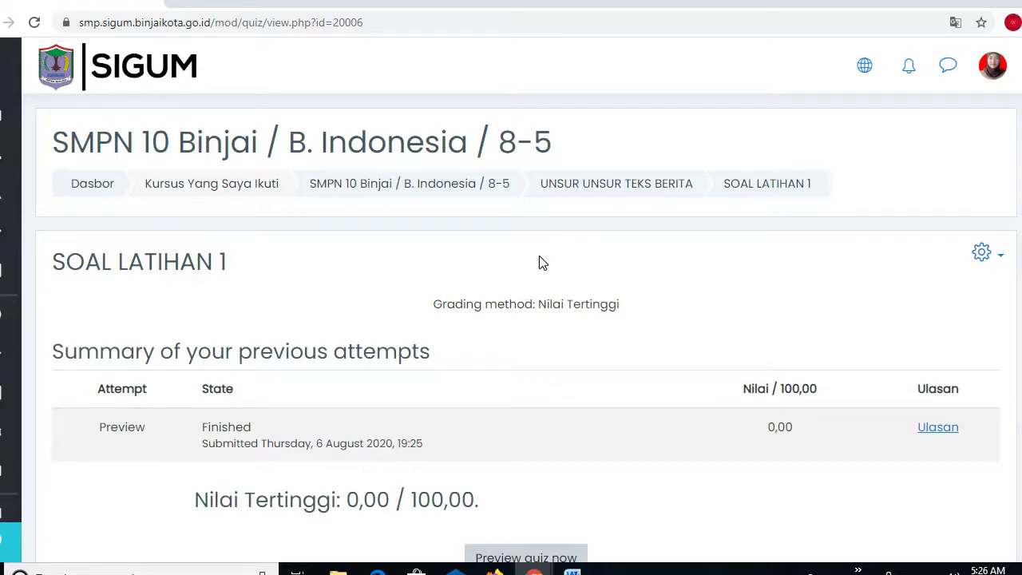
left_click(579, 195)
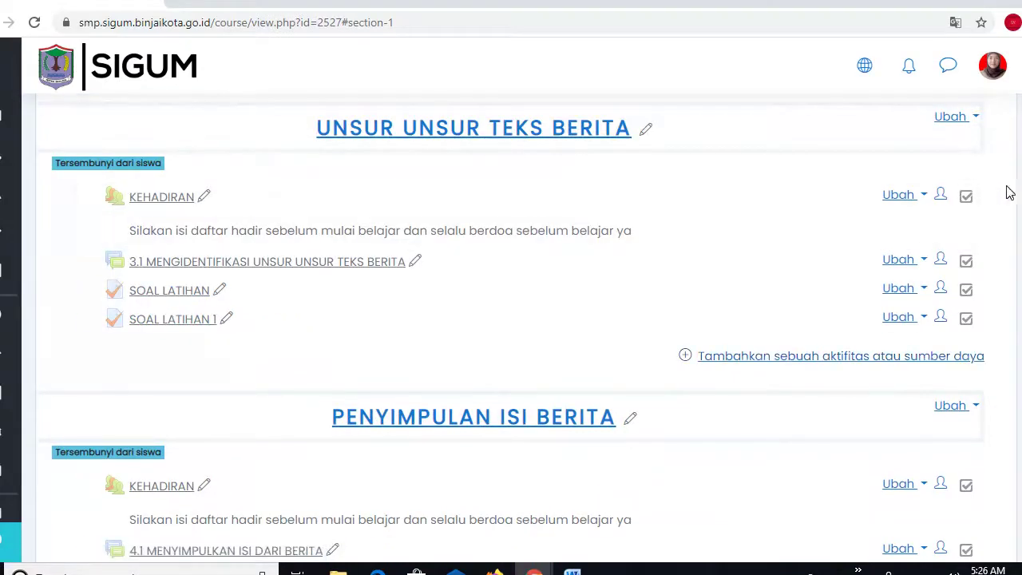
scroll(511, 327, "down", 2)
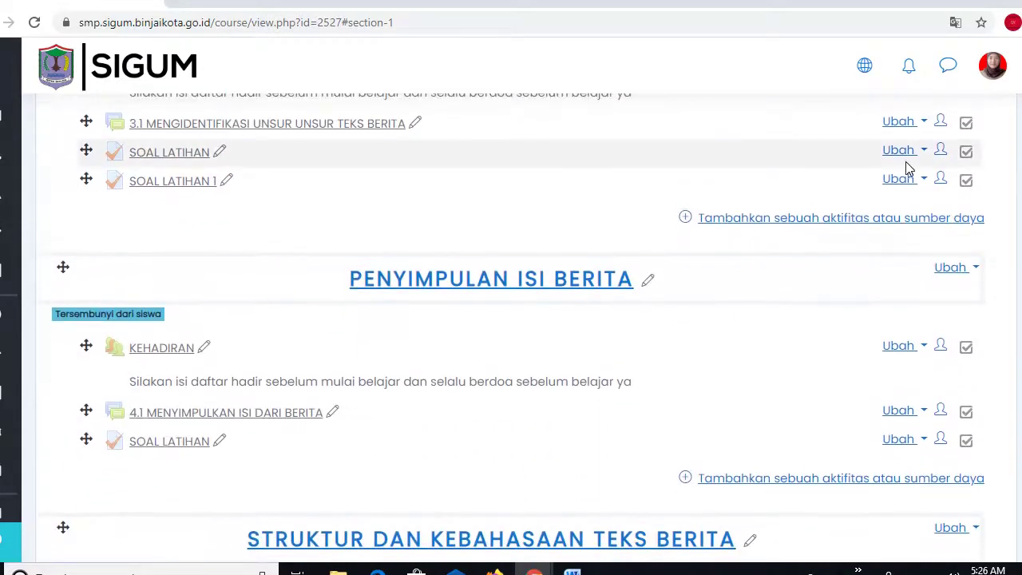
left_click(898, 181)
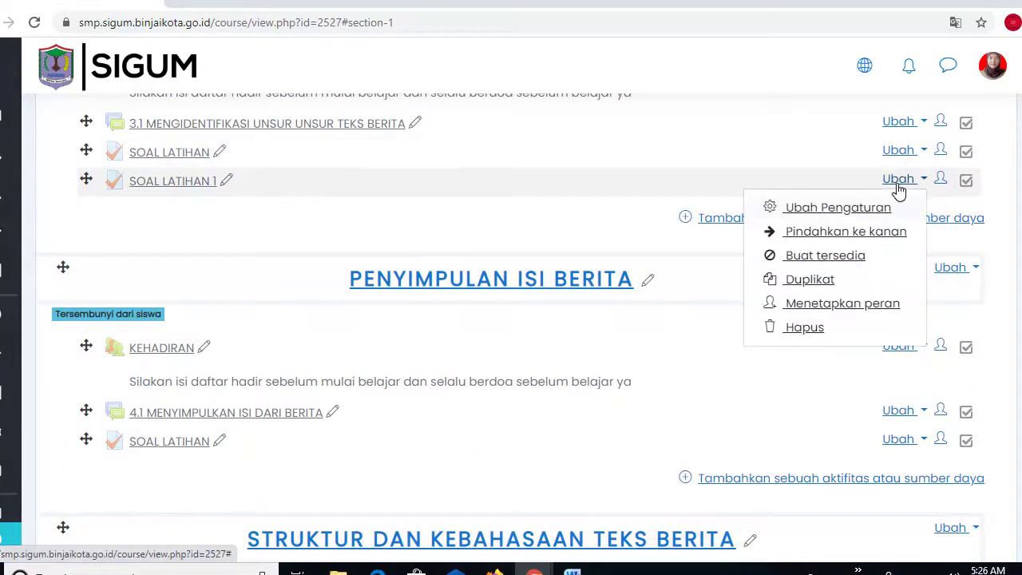
left_click(838, 209)
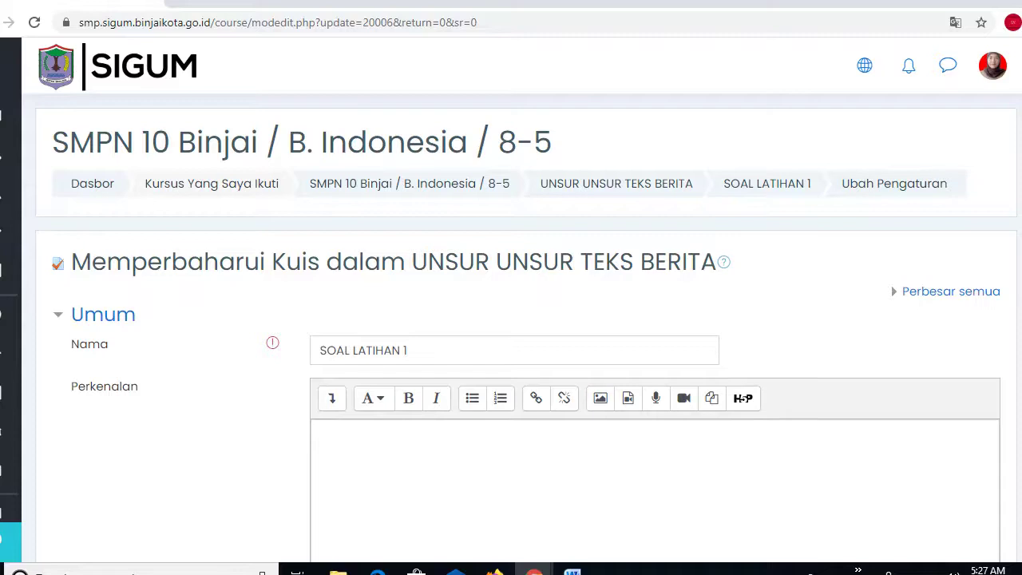
scroll(527, 327, "down", 2)
scroll(527, 327, "down", 1)
scroll(527, 327, "up", 1)
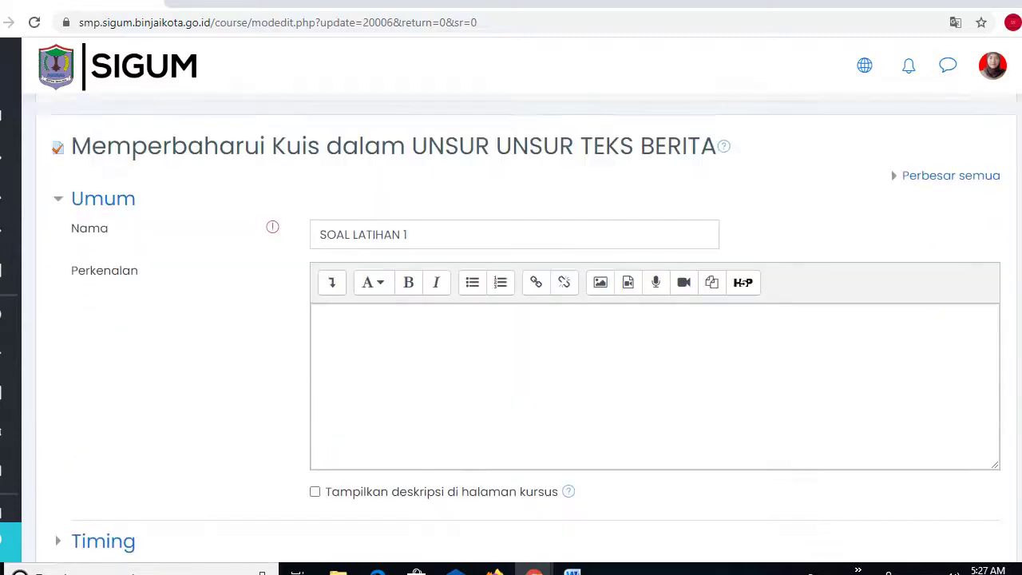
scroll(527, 328, "up", 1)
scroll(527, 327, "down", 5)
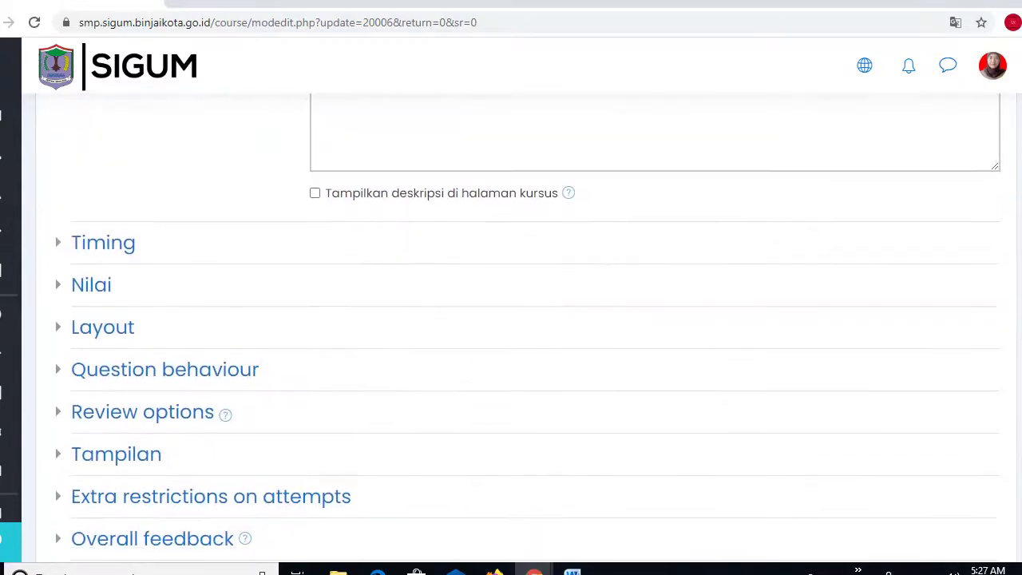
scroll(527, 328, "down", 3)
scroll(527, 327, "up", 10)
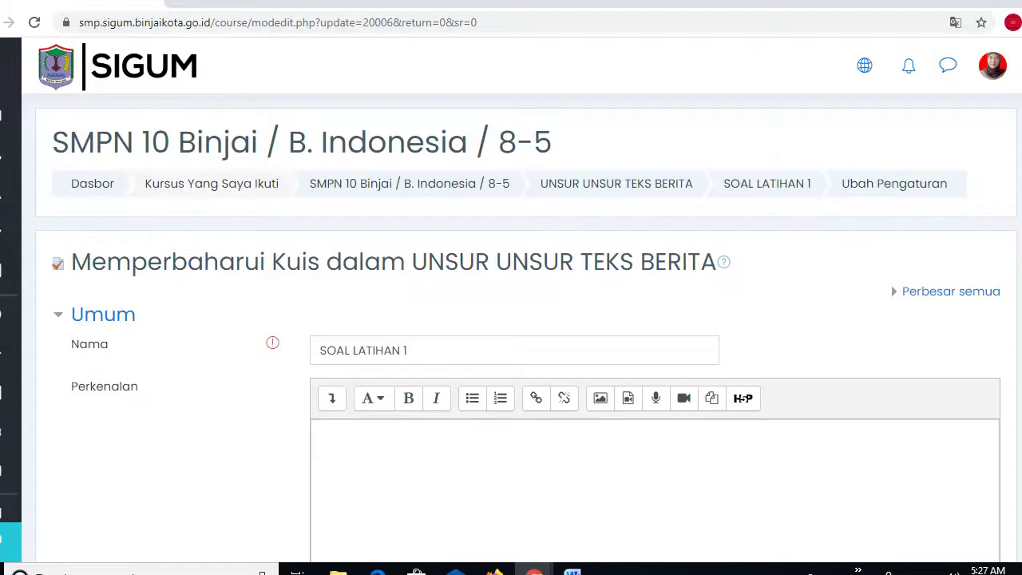
left_click(767, 192)
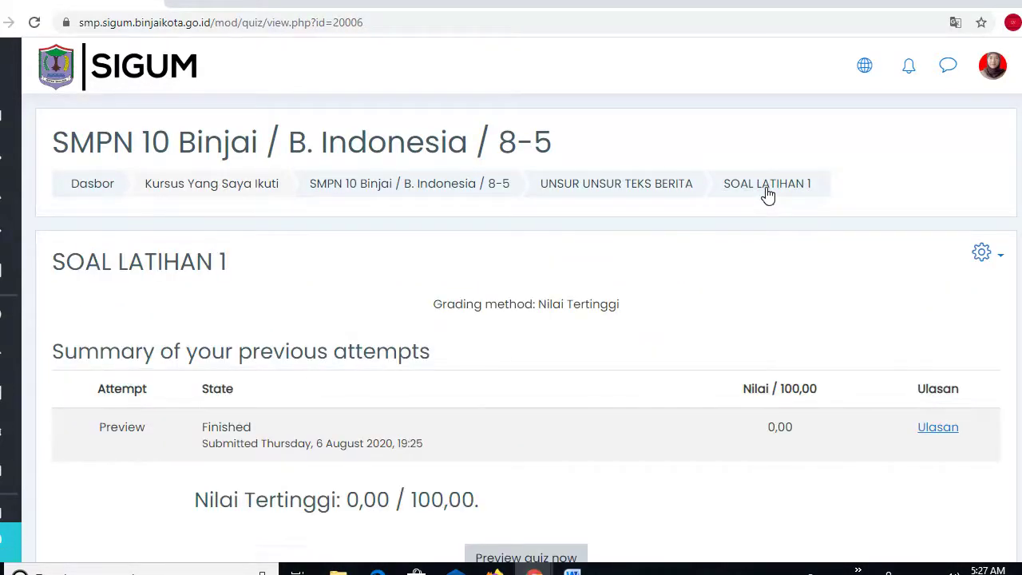
left_click(661, 183)
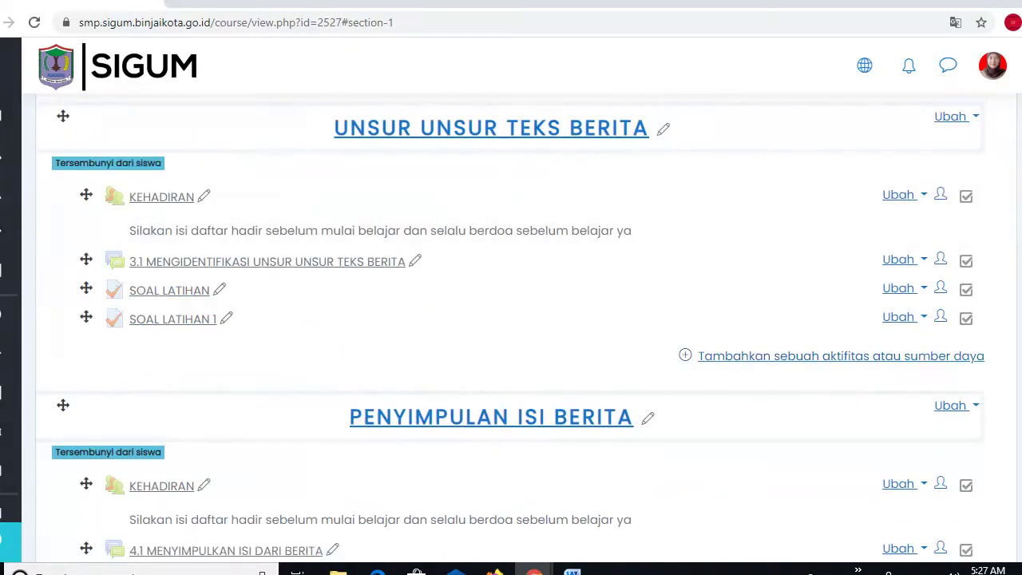
scroll(511, 326, "down", 3)
scroll(787, 185, "up", 4)
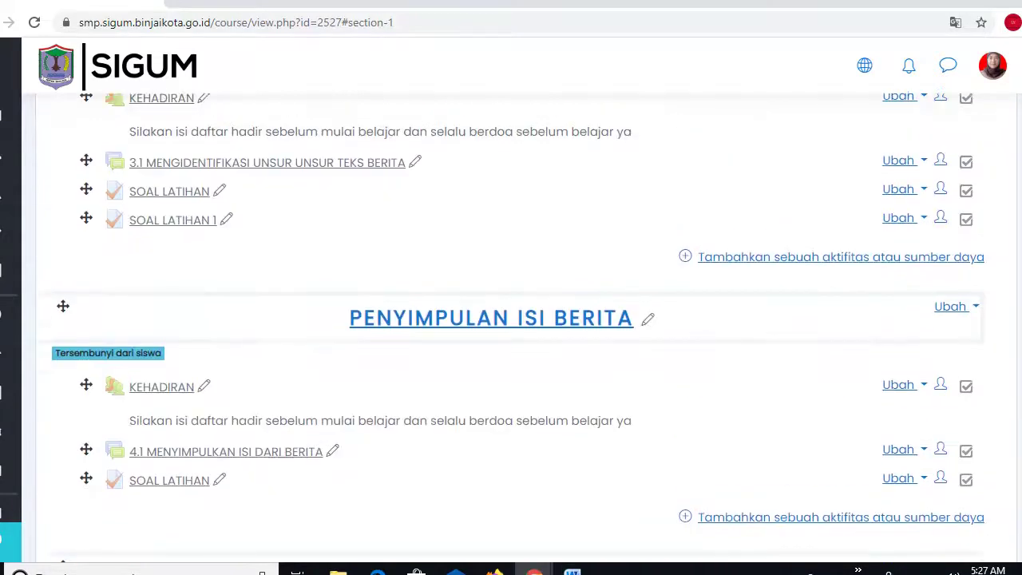